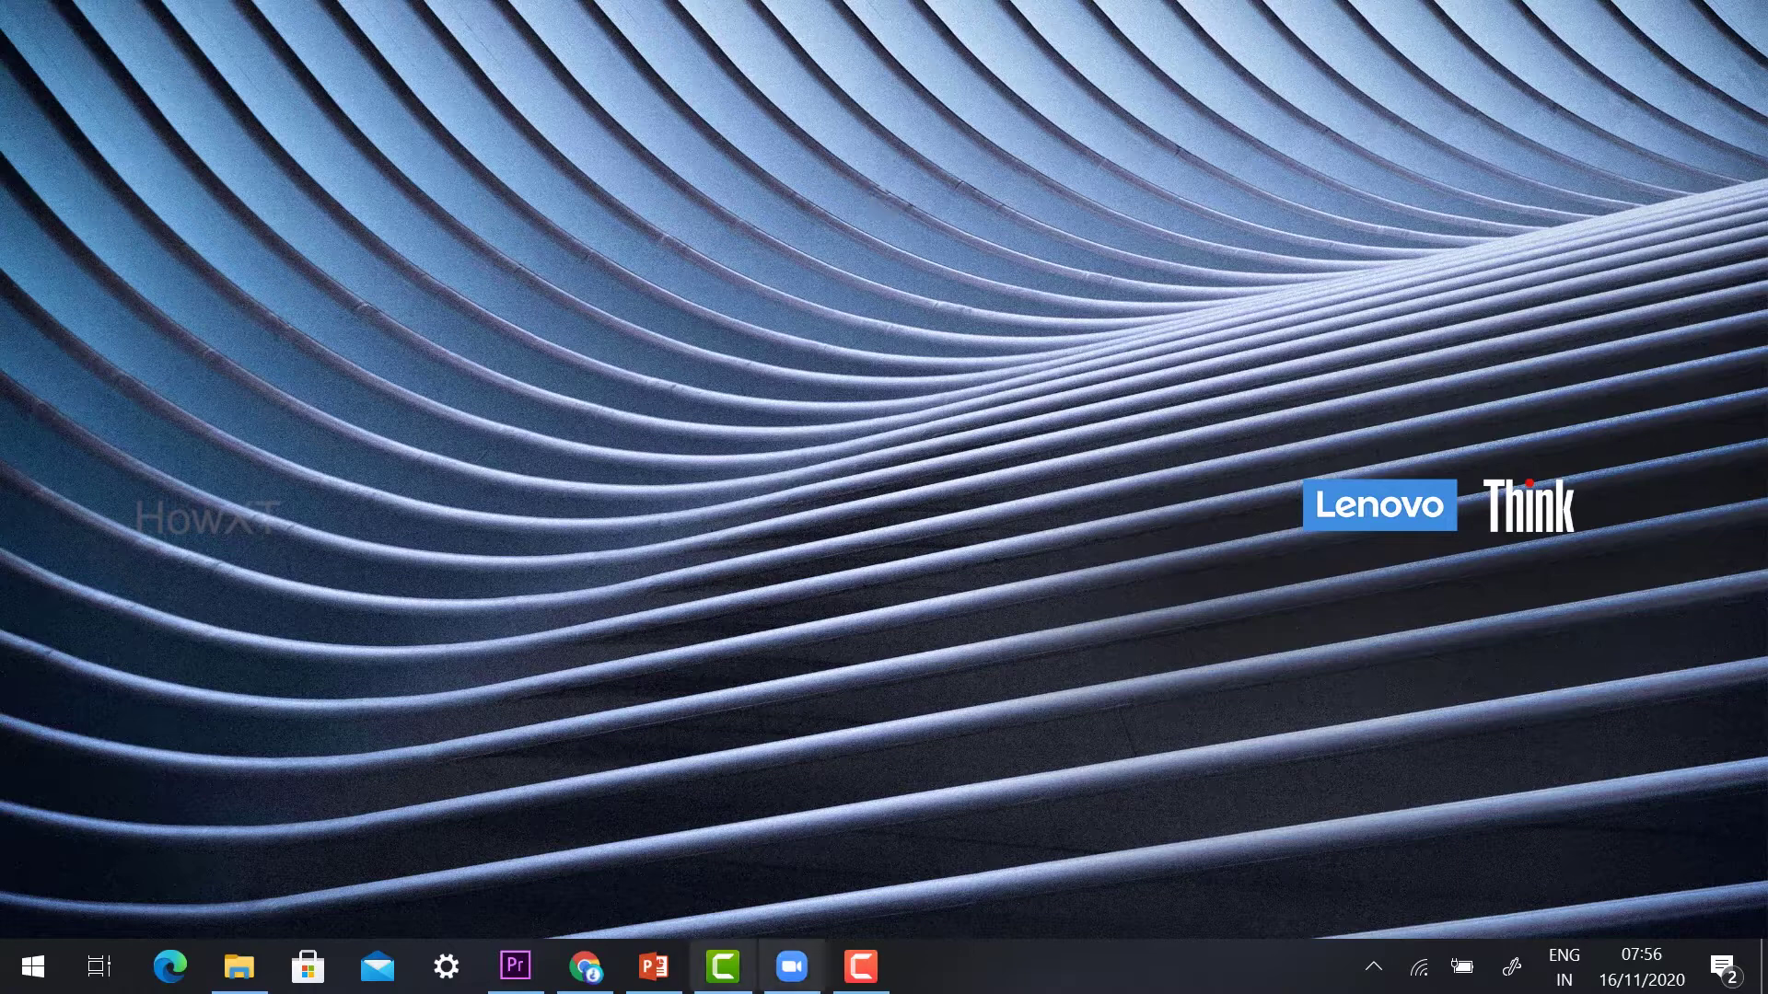
# - Check the Zoom account's Basic plan in the profile menu, then return to Chrome's ScreenRec page
pyautogui.click(791, 966)
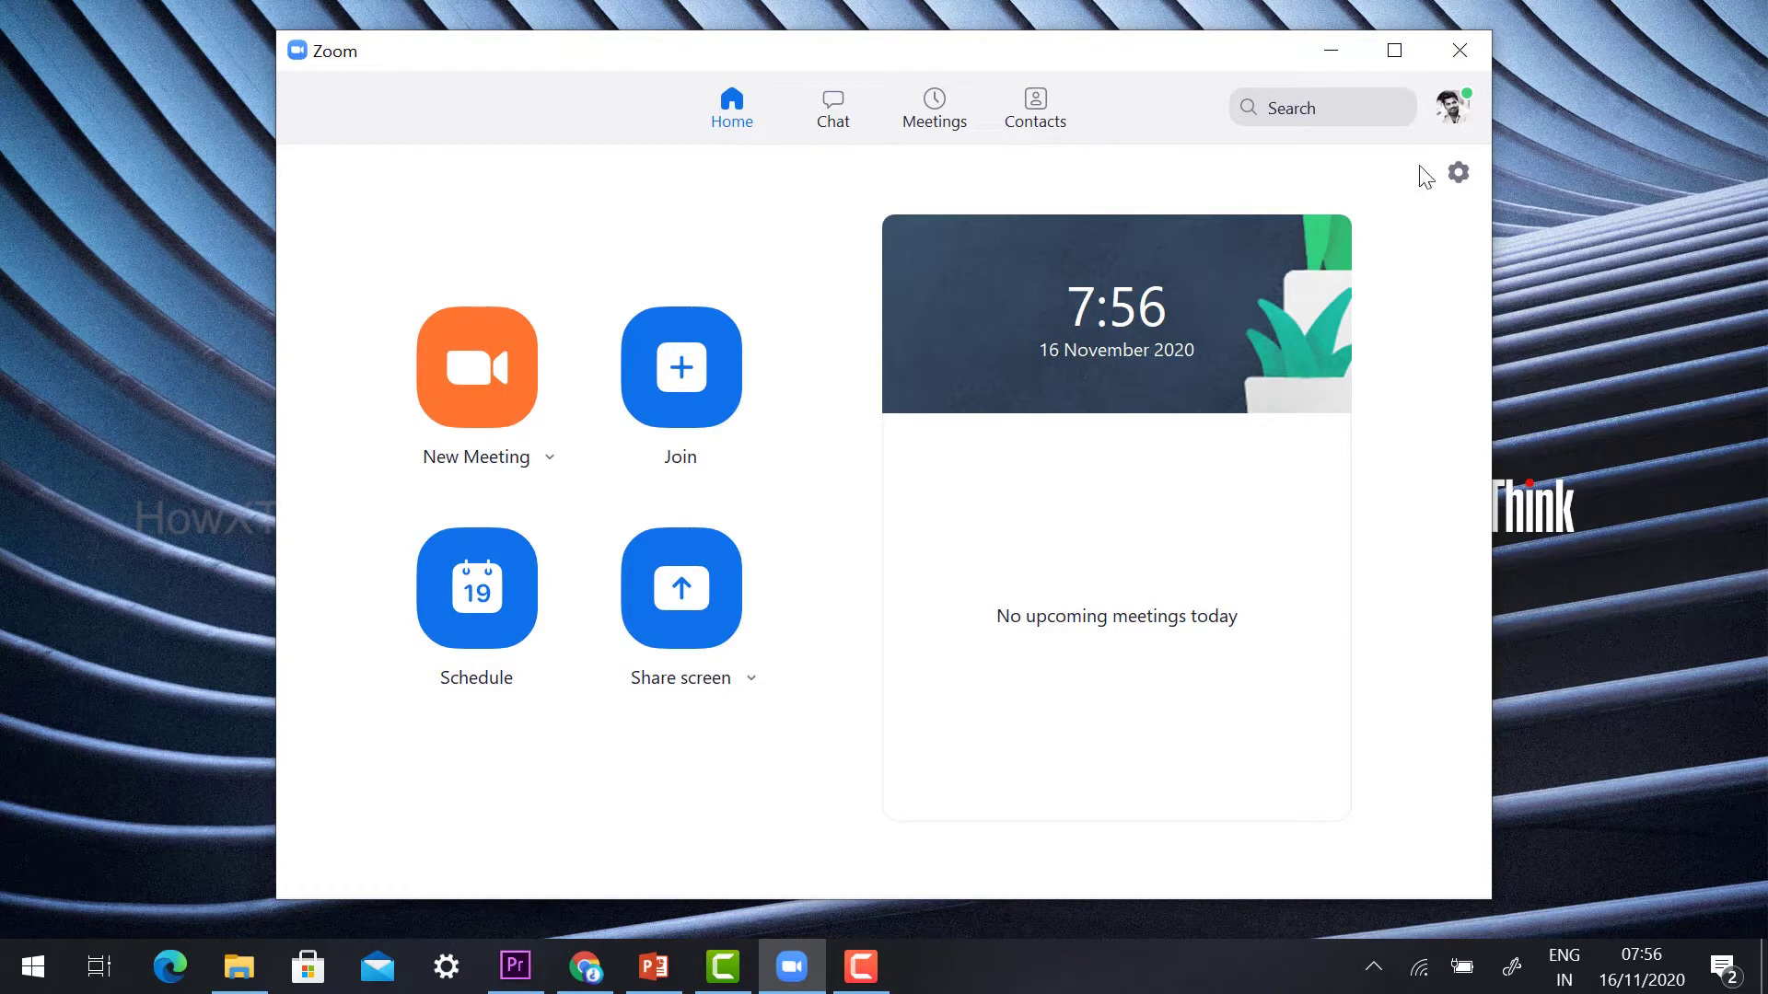
pyautogui.click(1452, 107)
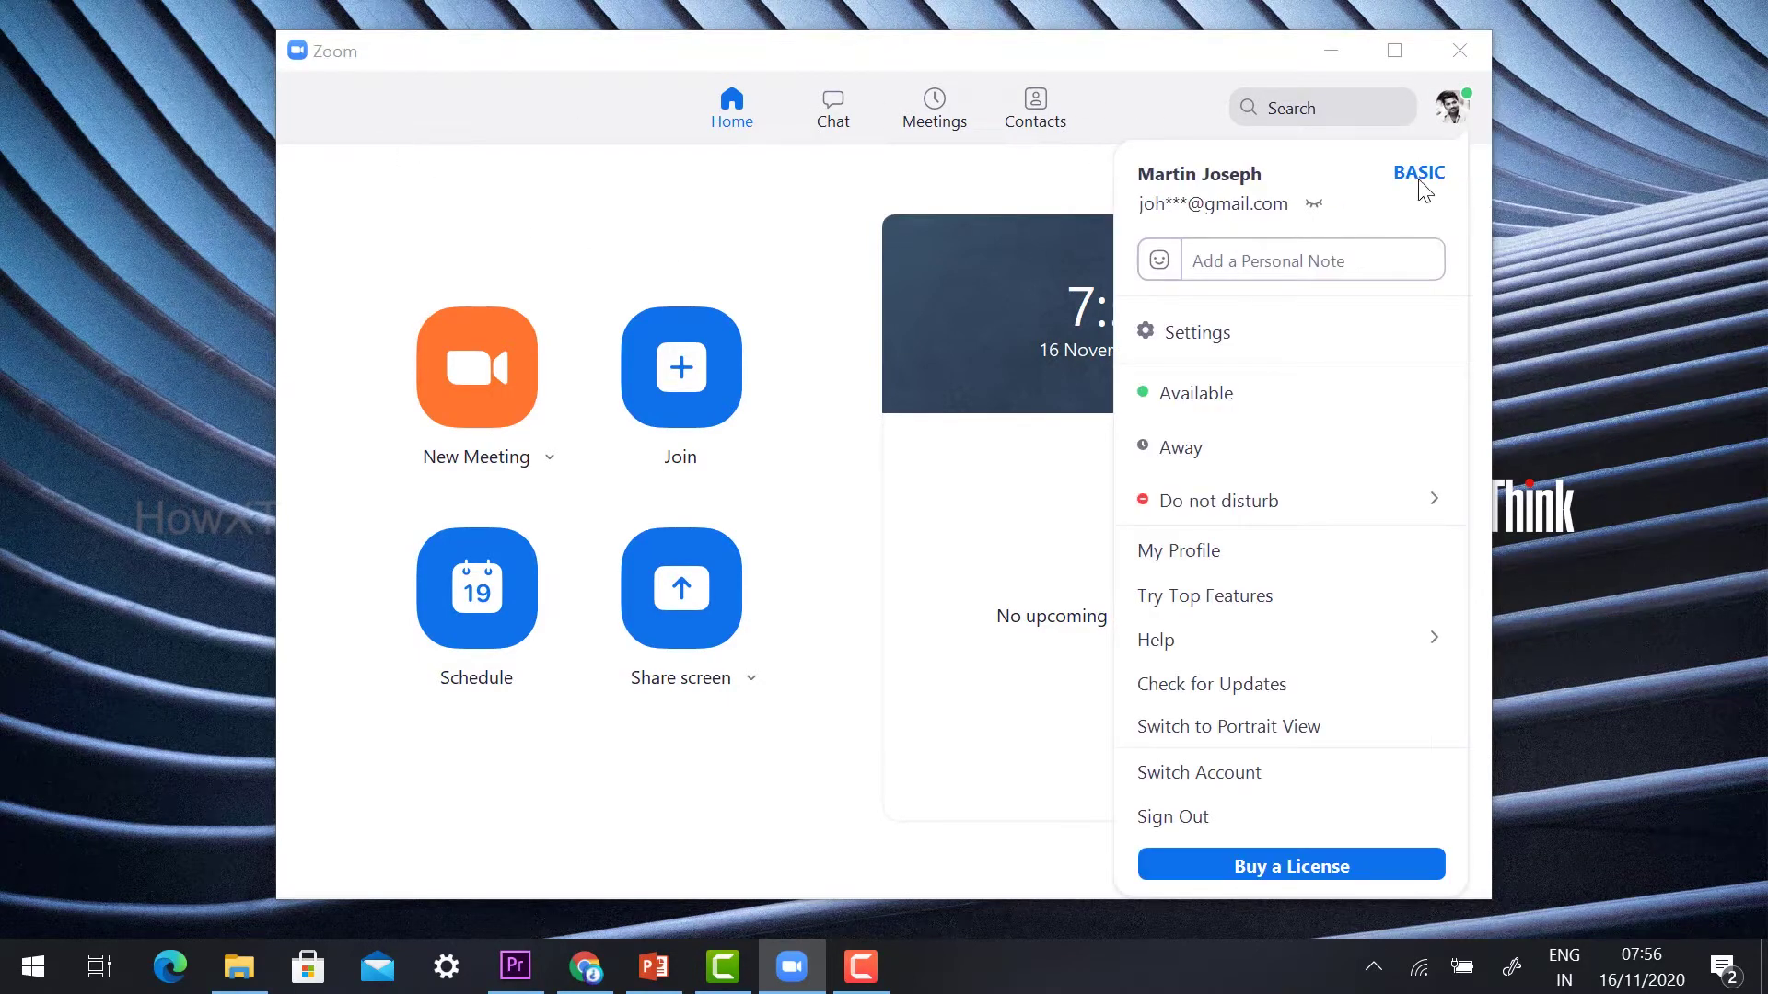
pyautogui.moveTo(1414, 185)
pyautogui.click(500, 107)
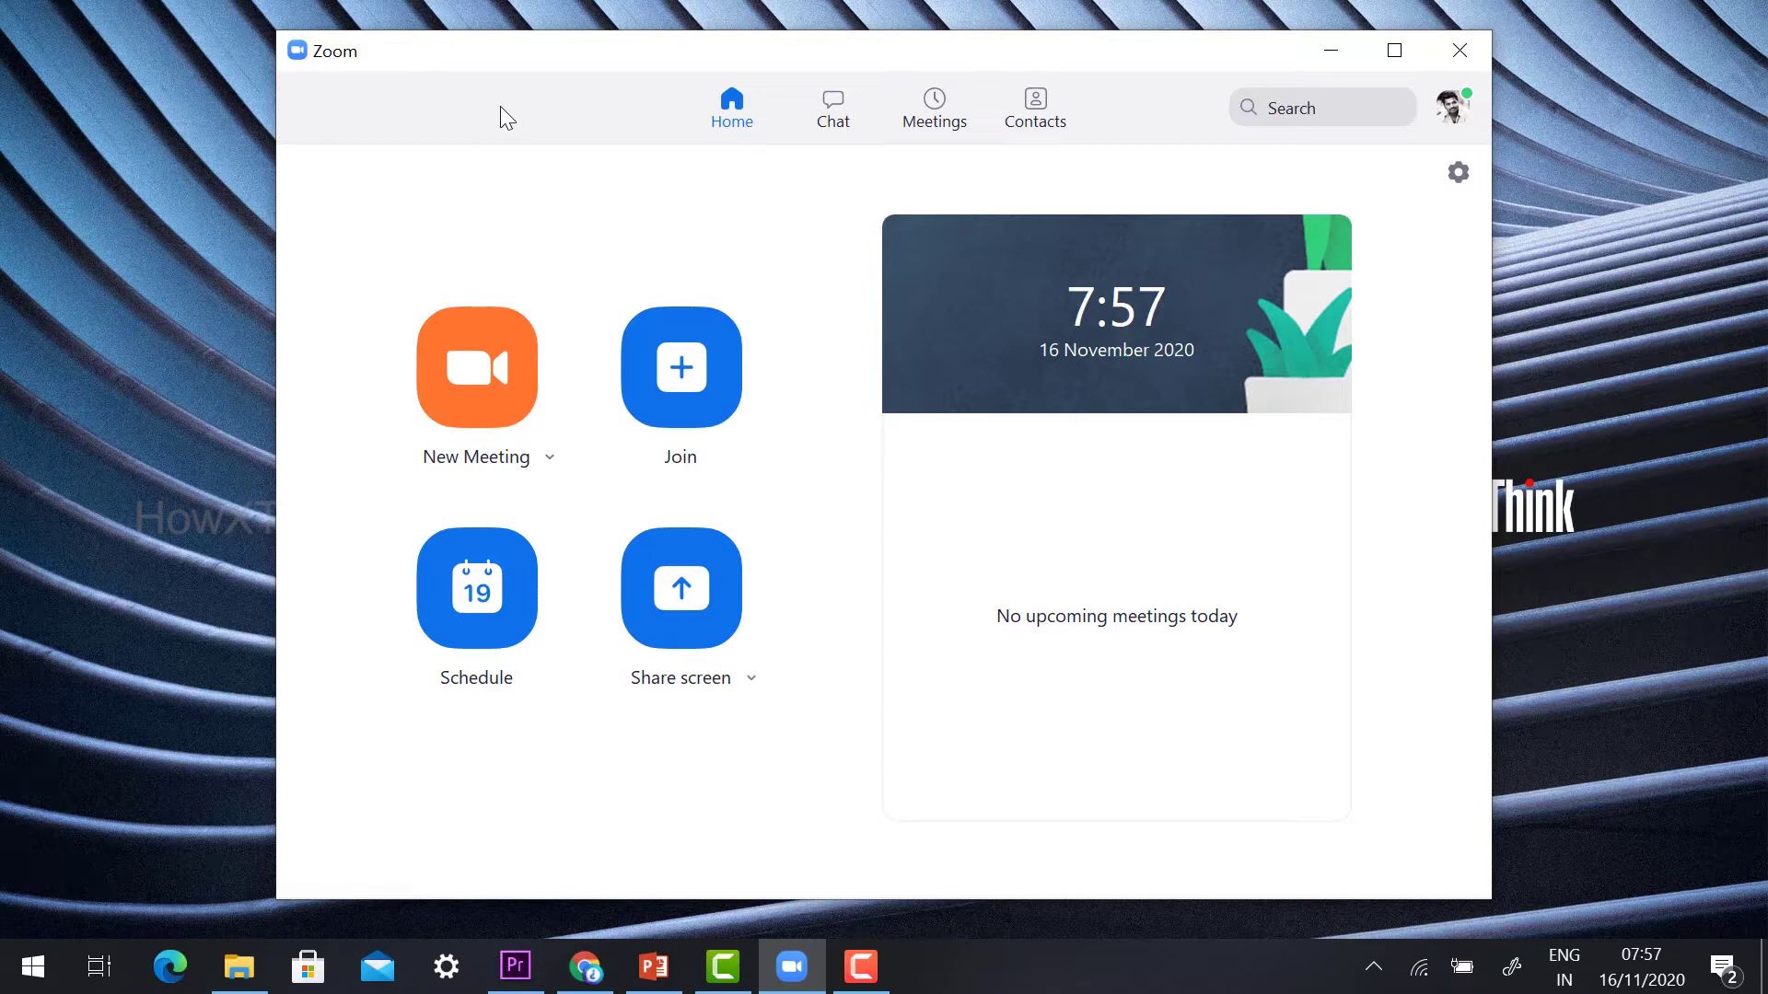
pyautogui.click(585, 965)
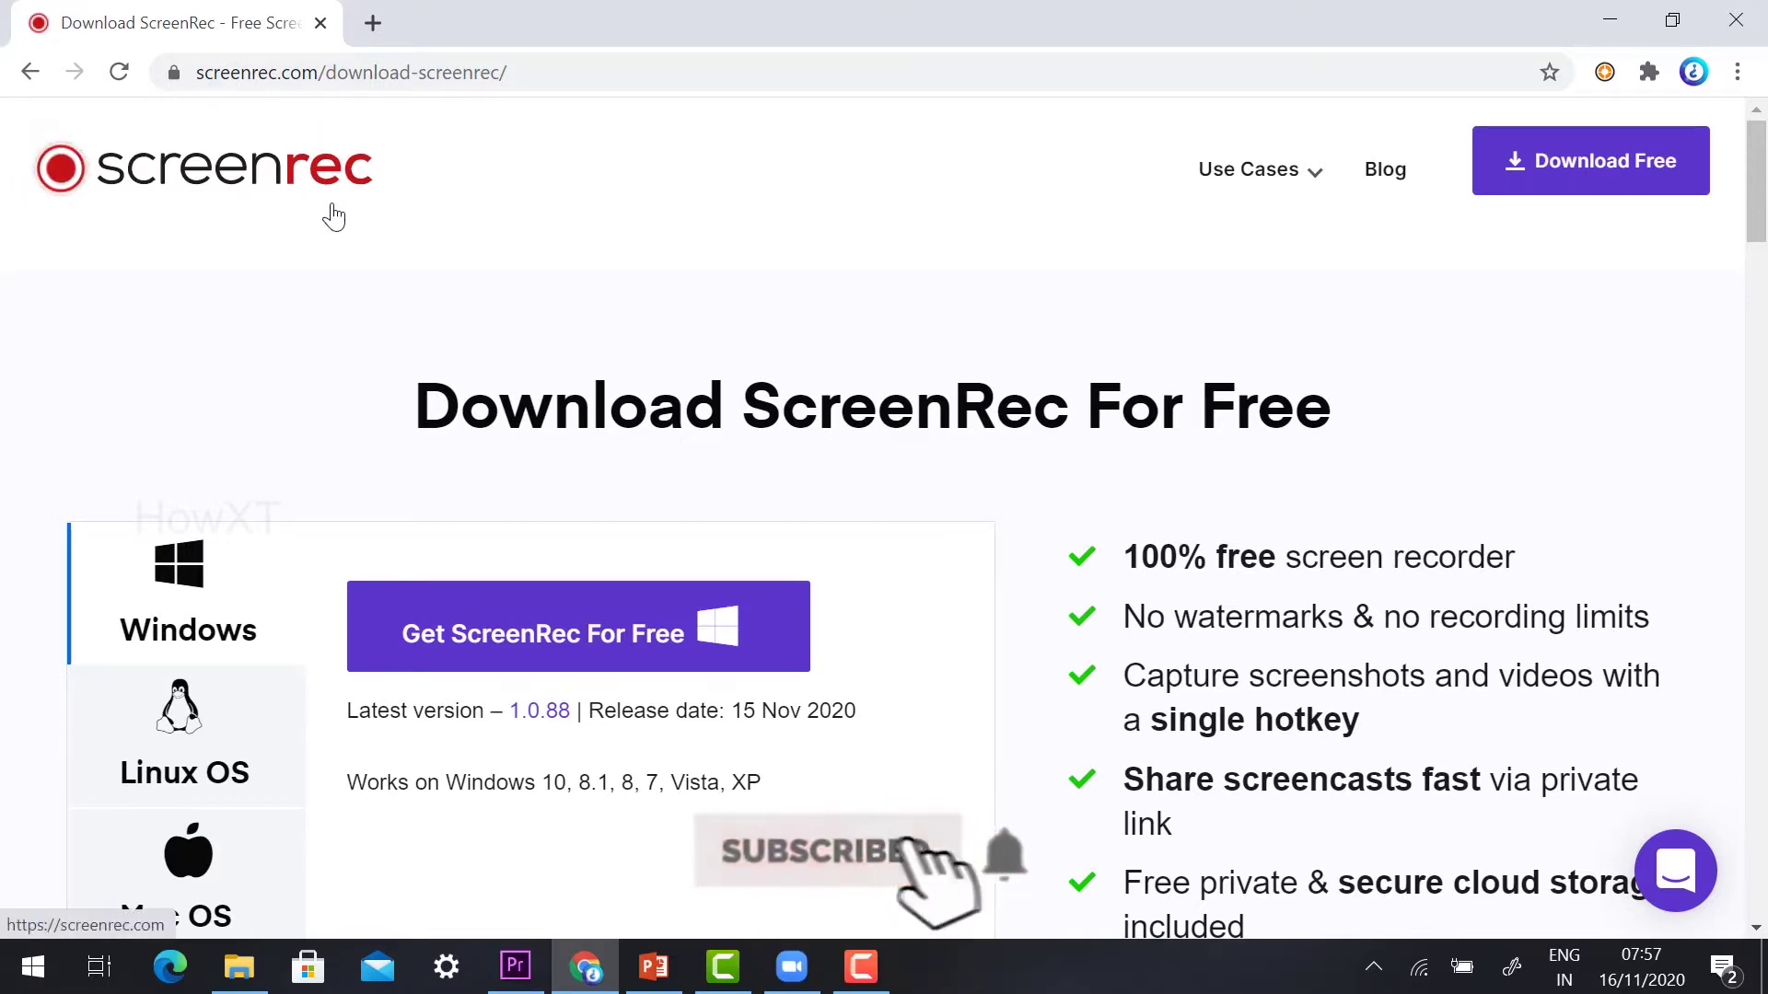
# - Search Google for 'screen rec' and open the ScreenRec result
pyautogui.click(286, 72)
pyautogui.write('screen rec')
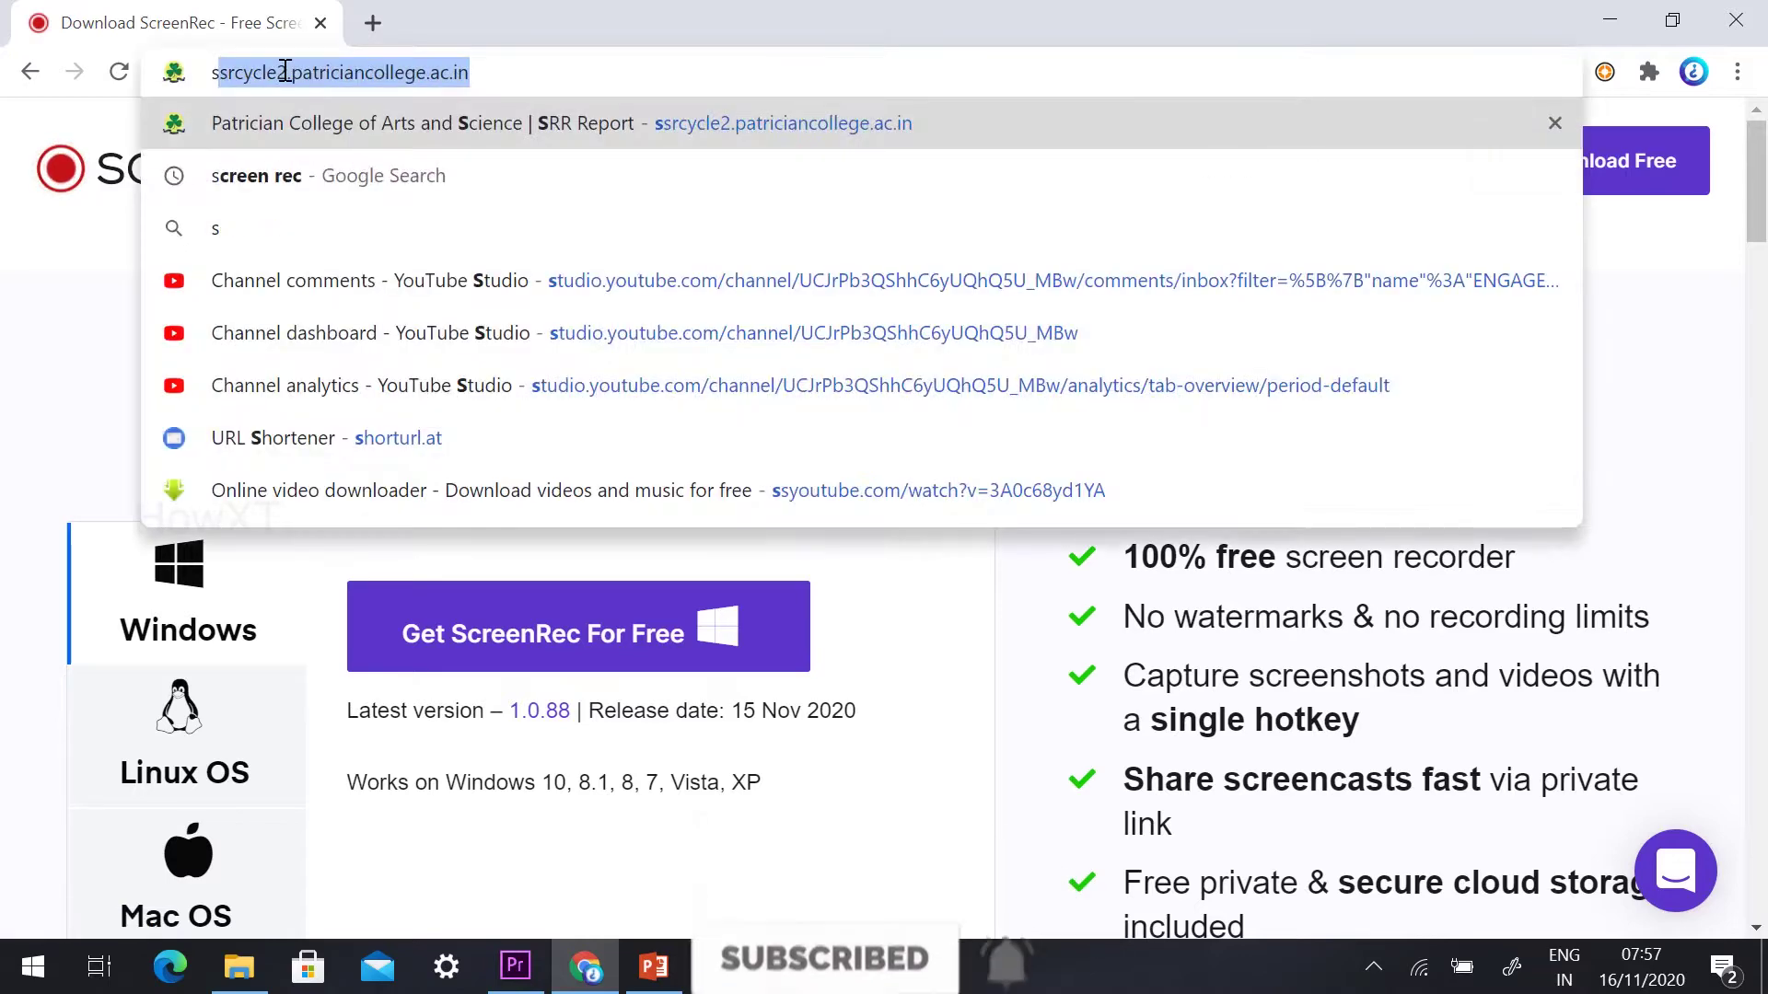
pyautogui.press('Return')
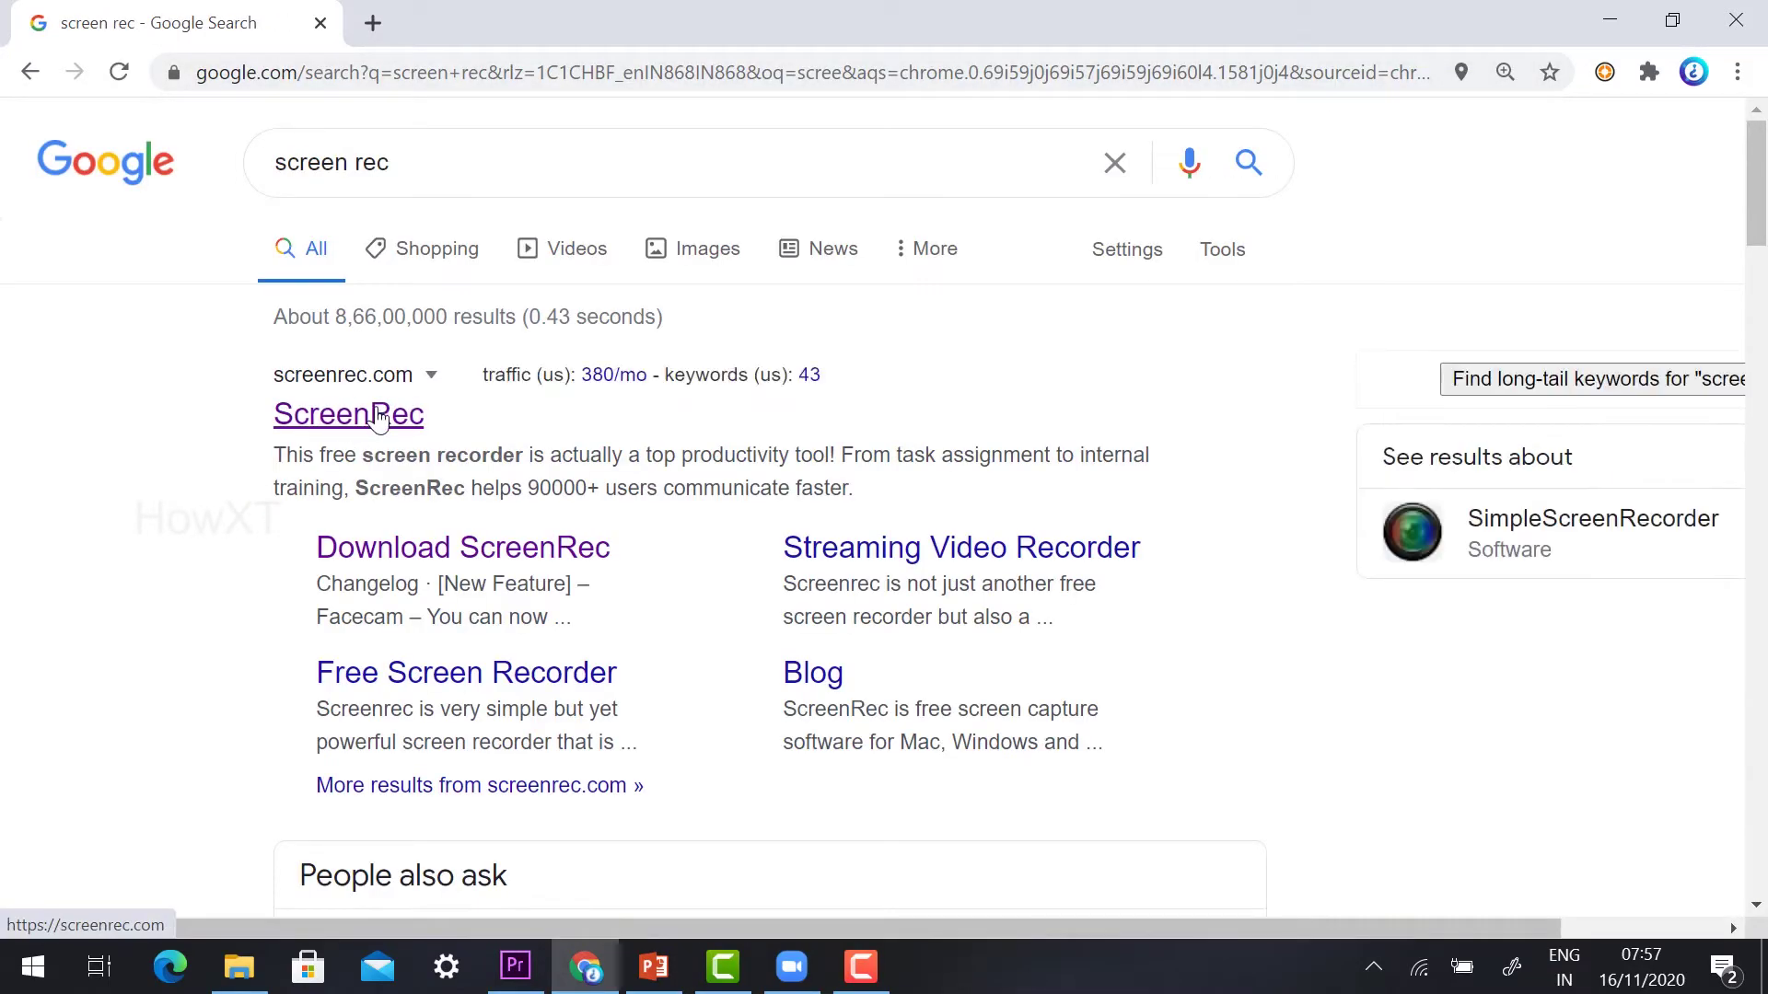
pyautogui.click(385, 414)
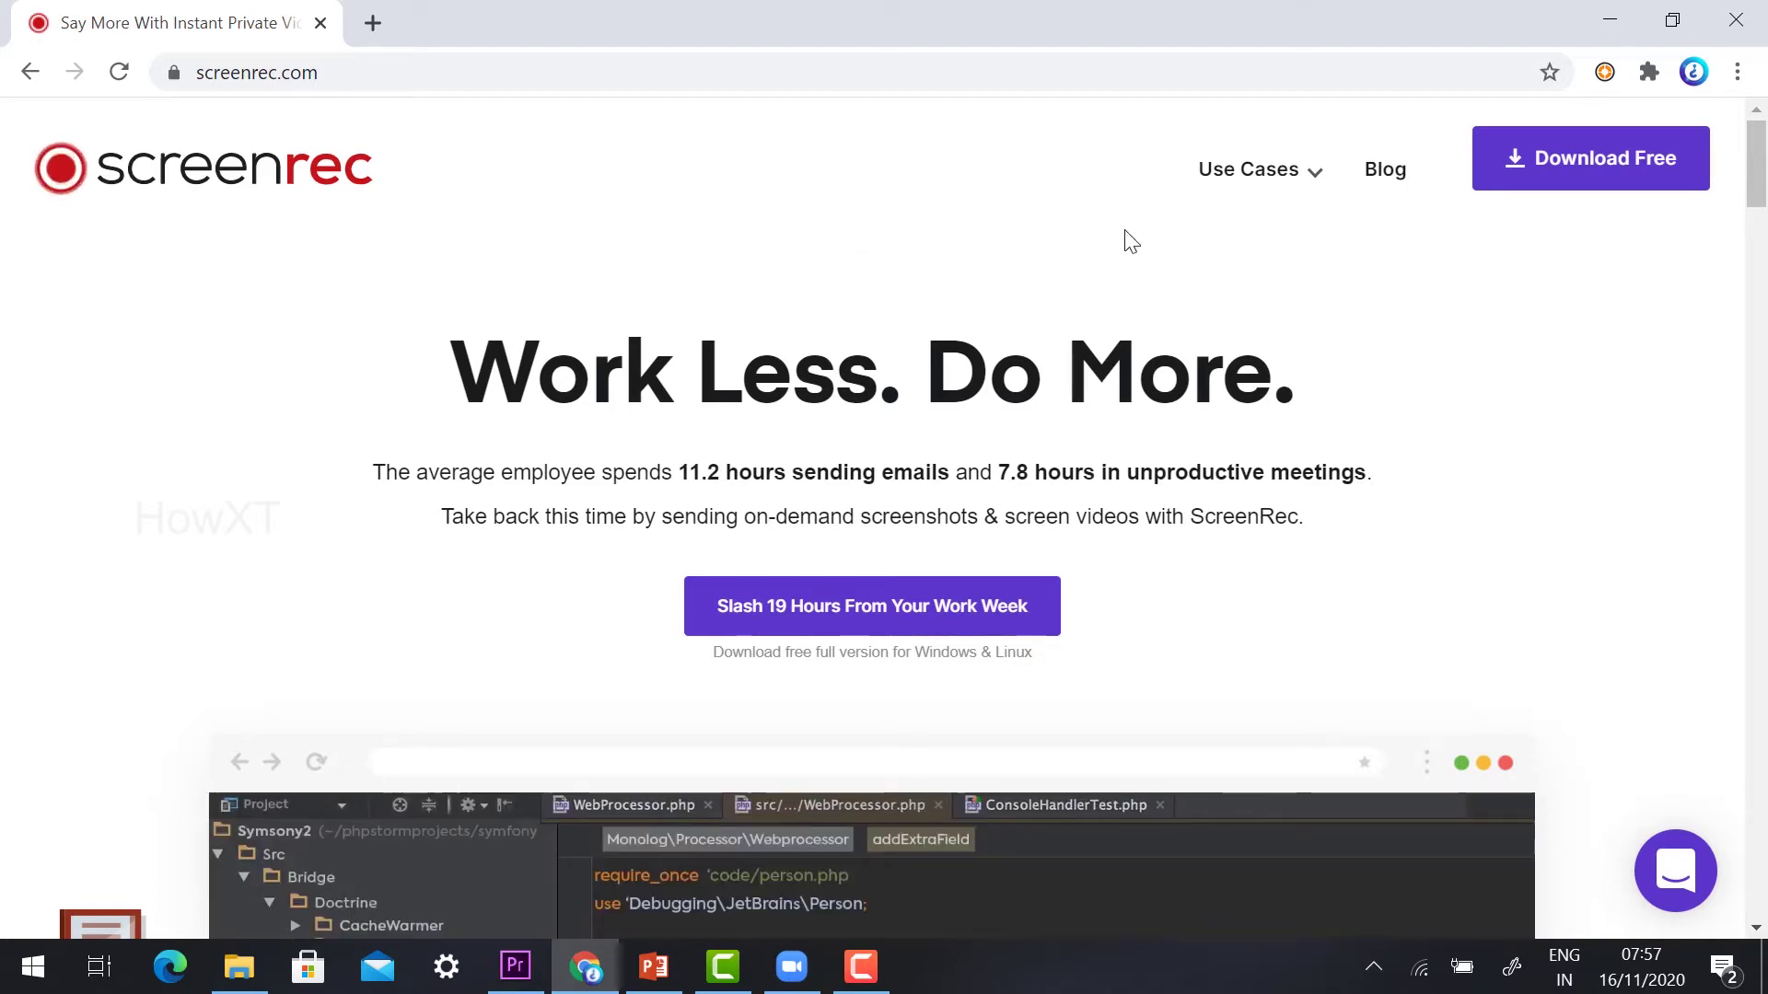
# - Open ScreenRec's download page and view the Linux and Mac OS tabs, where Mac is coming soon
pyautogui.click(1615, 162)
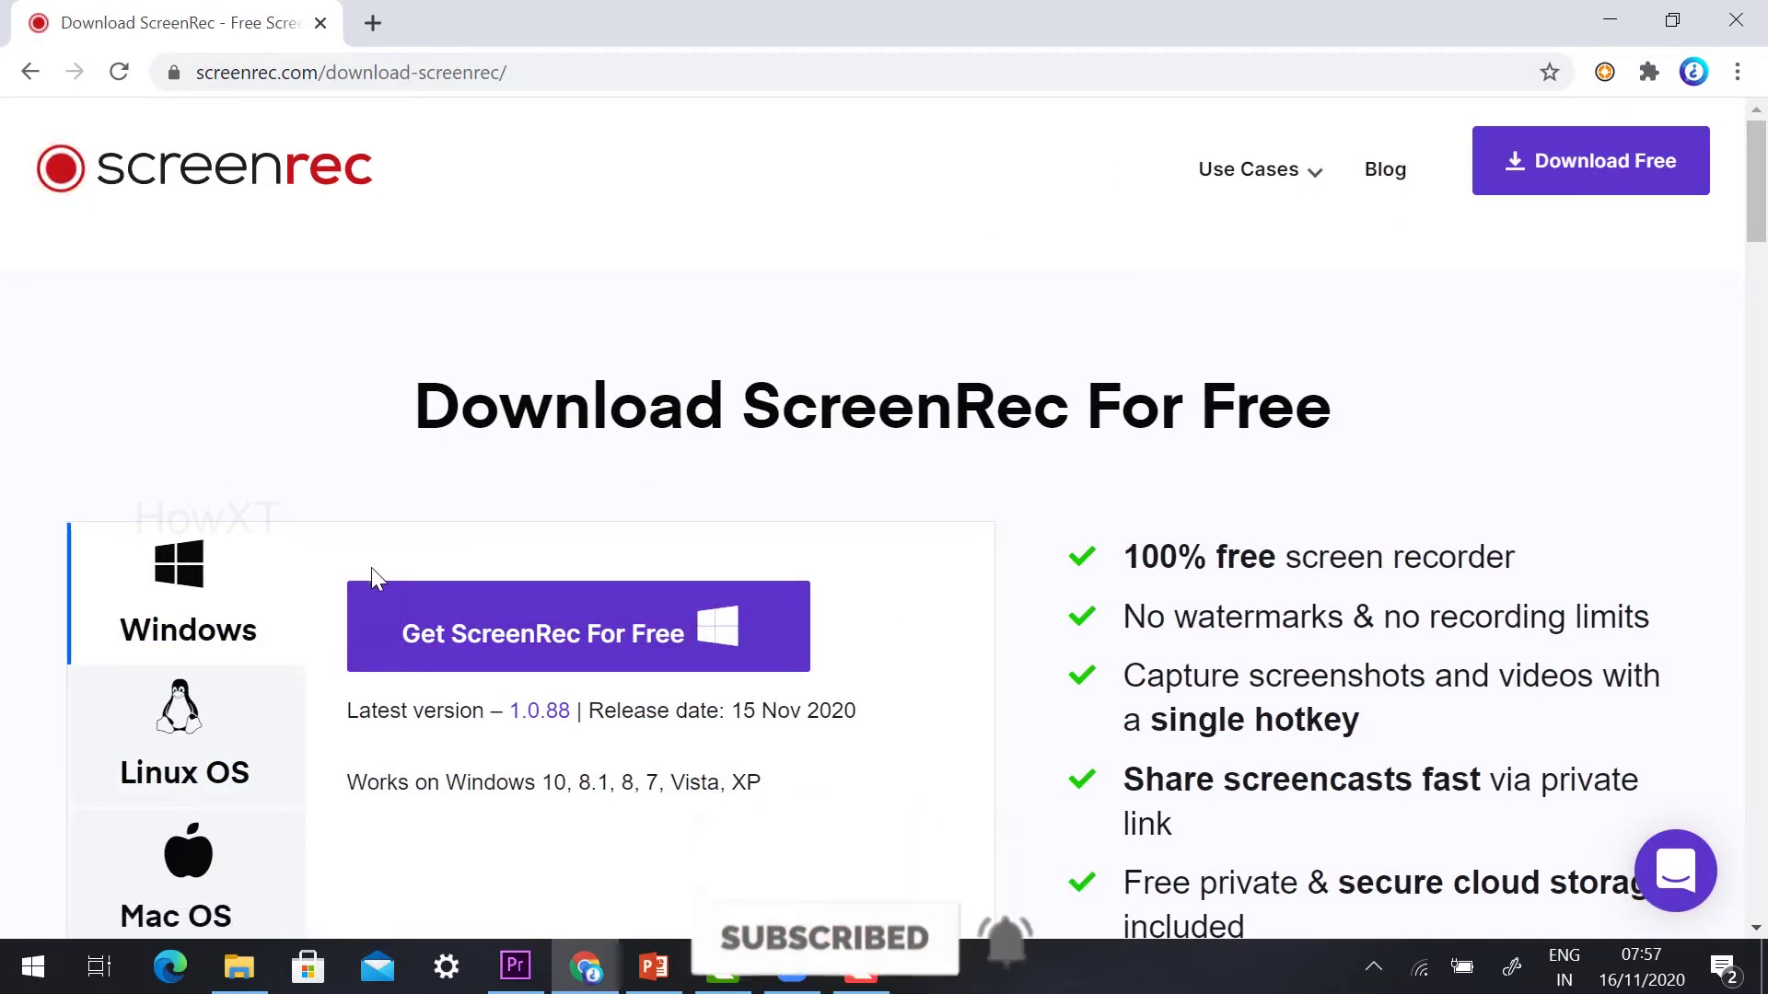
pyautogui.scroll(-5, 247, 587)
pyautogui.click(233, 330)
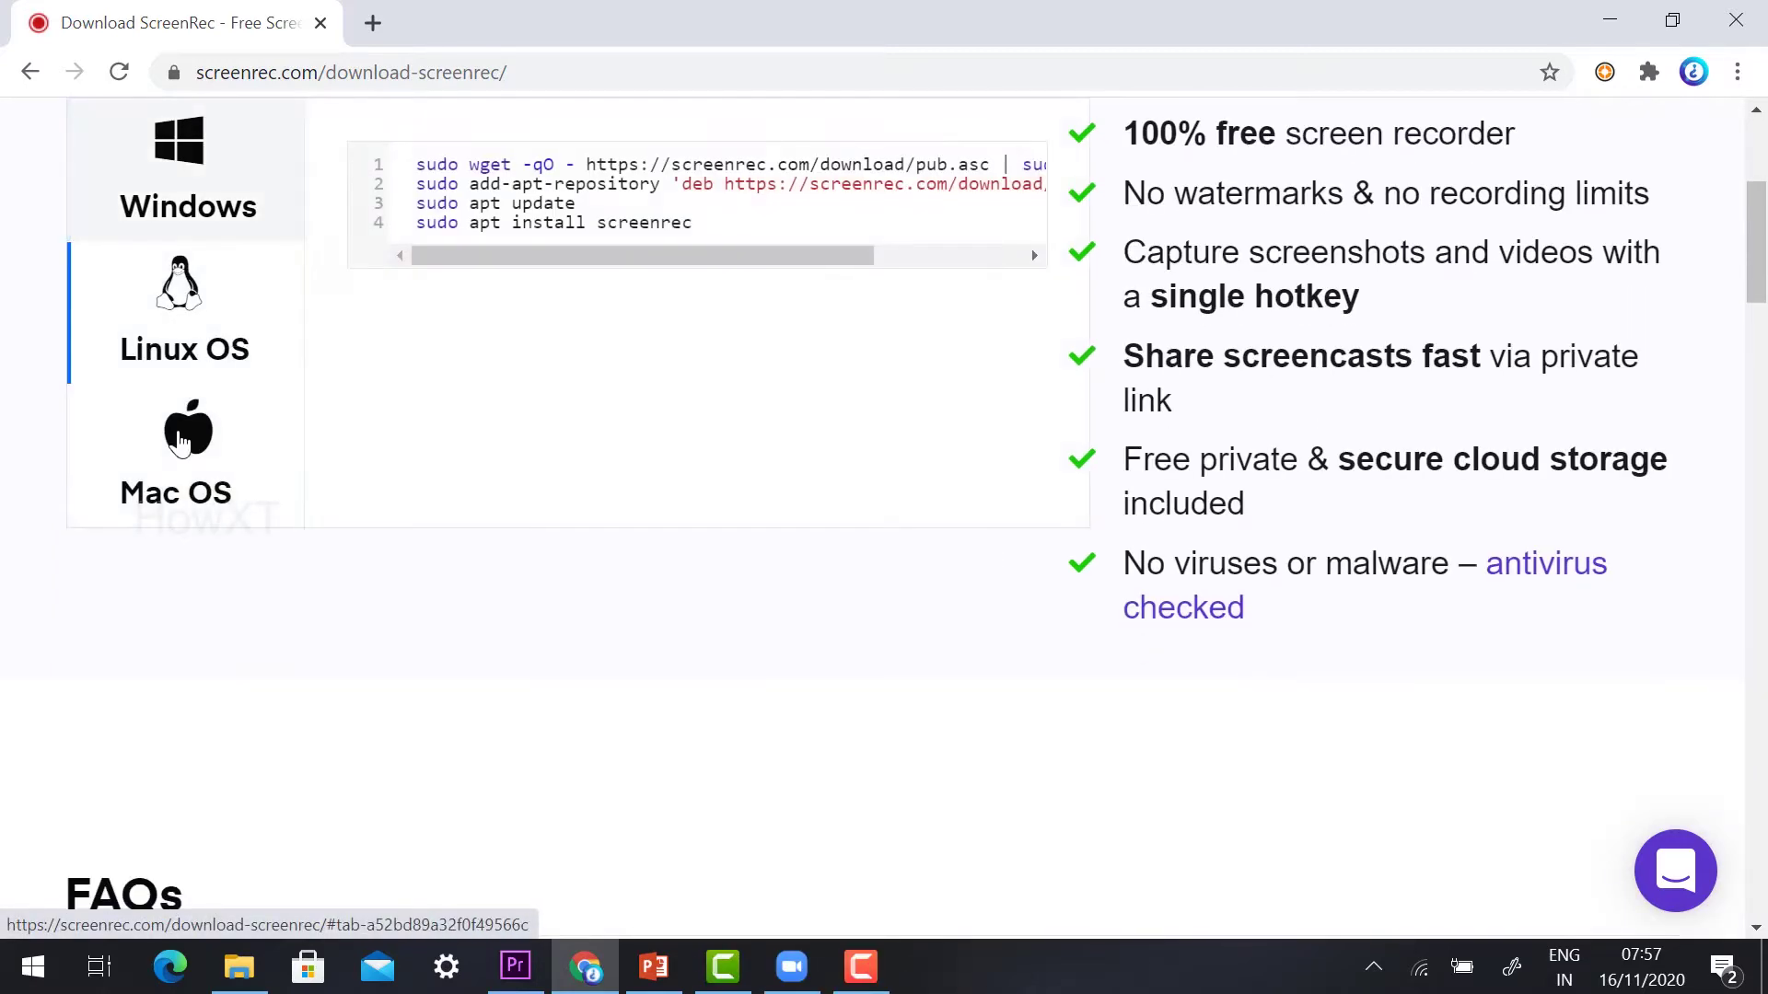
pyautogui.click(188, 460)
pyautogui.scroll(1, 625, 549)
pyautogui.scroll(4, 626, 550)
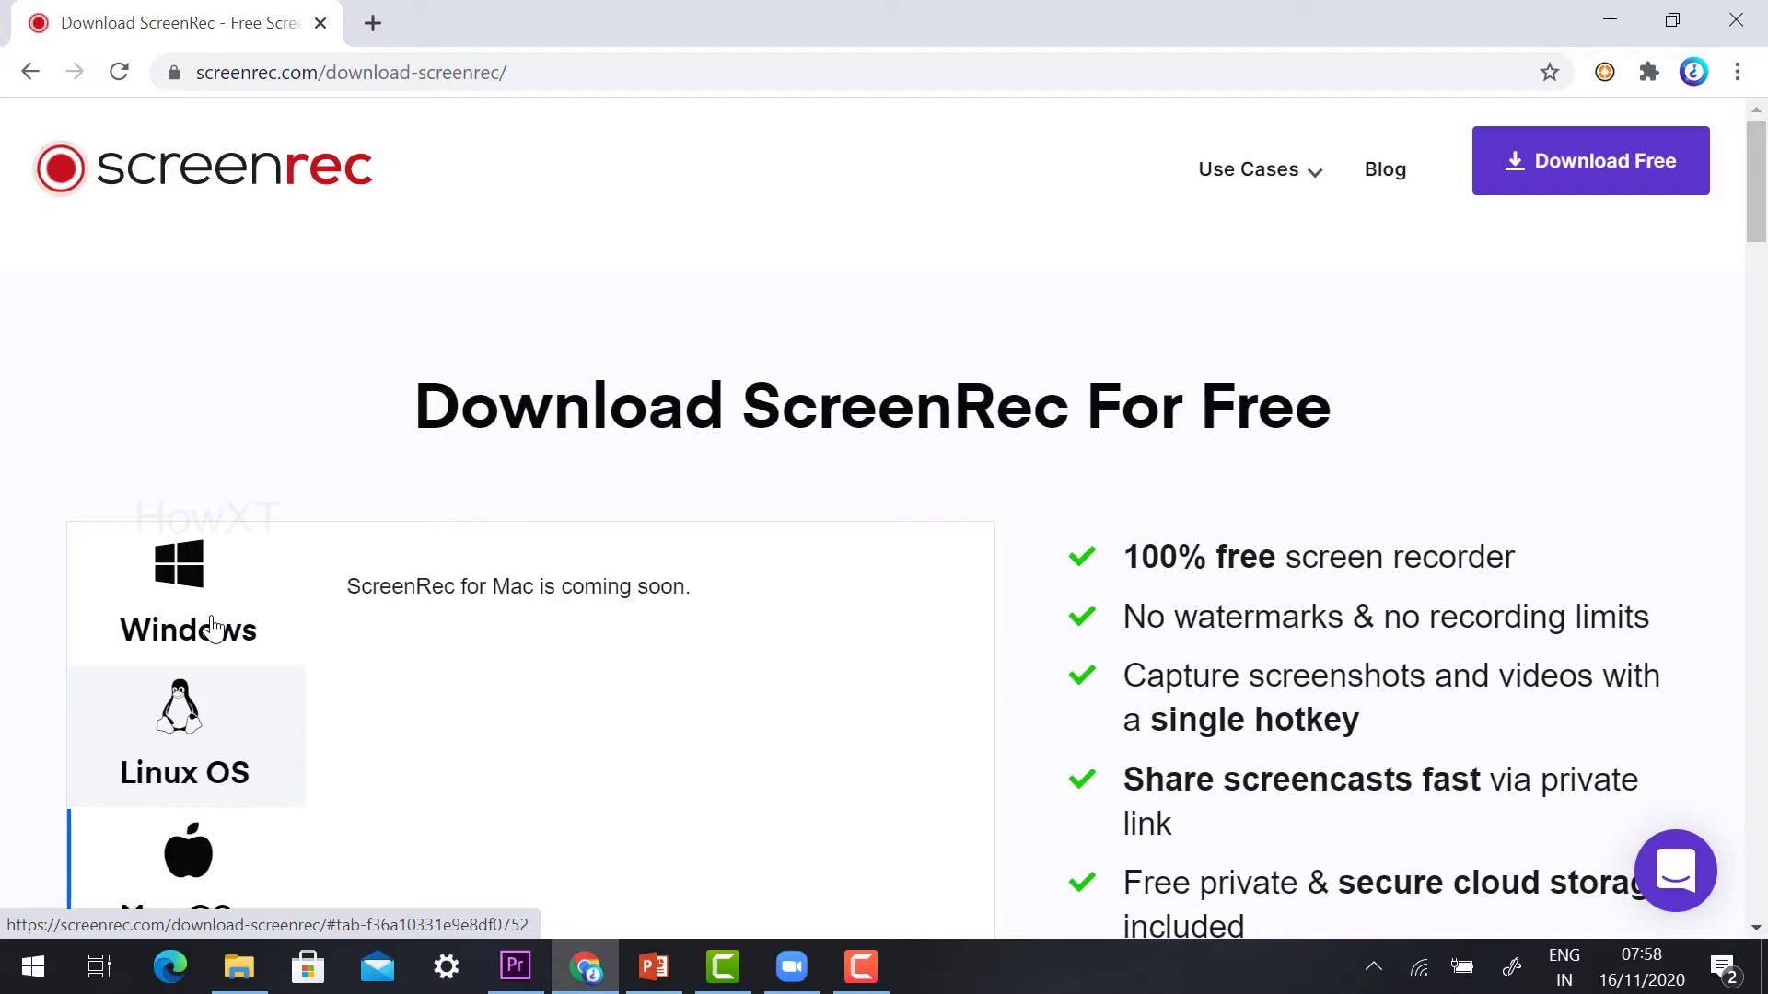
# - Highlight each feature: 100% free, no watermarks or limits, single hotkey capture, fast sharing, free private cloud storage
pyautogui.scroll(-1, 212, 626)
pyautogui.moveTo(1141, 416); pyautogui.dragTo(1532, 426)
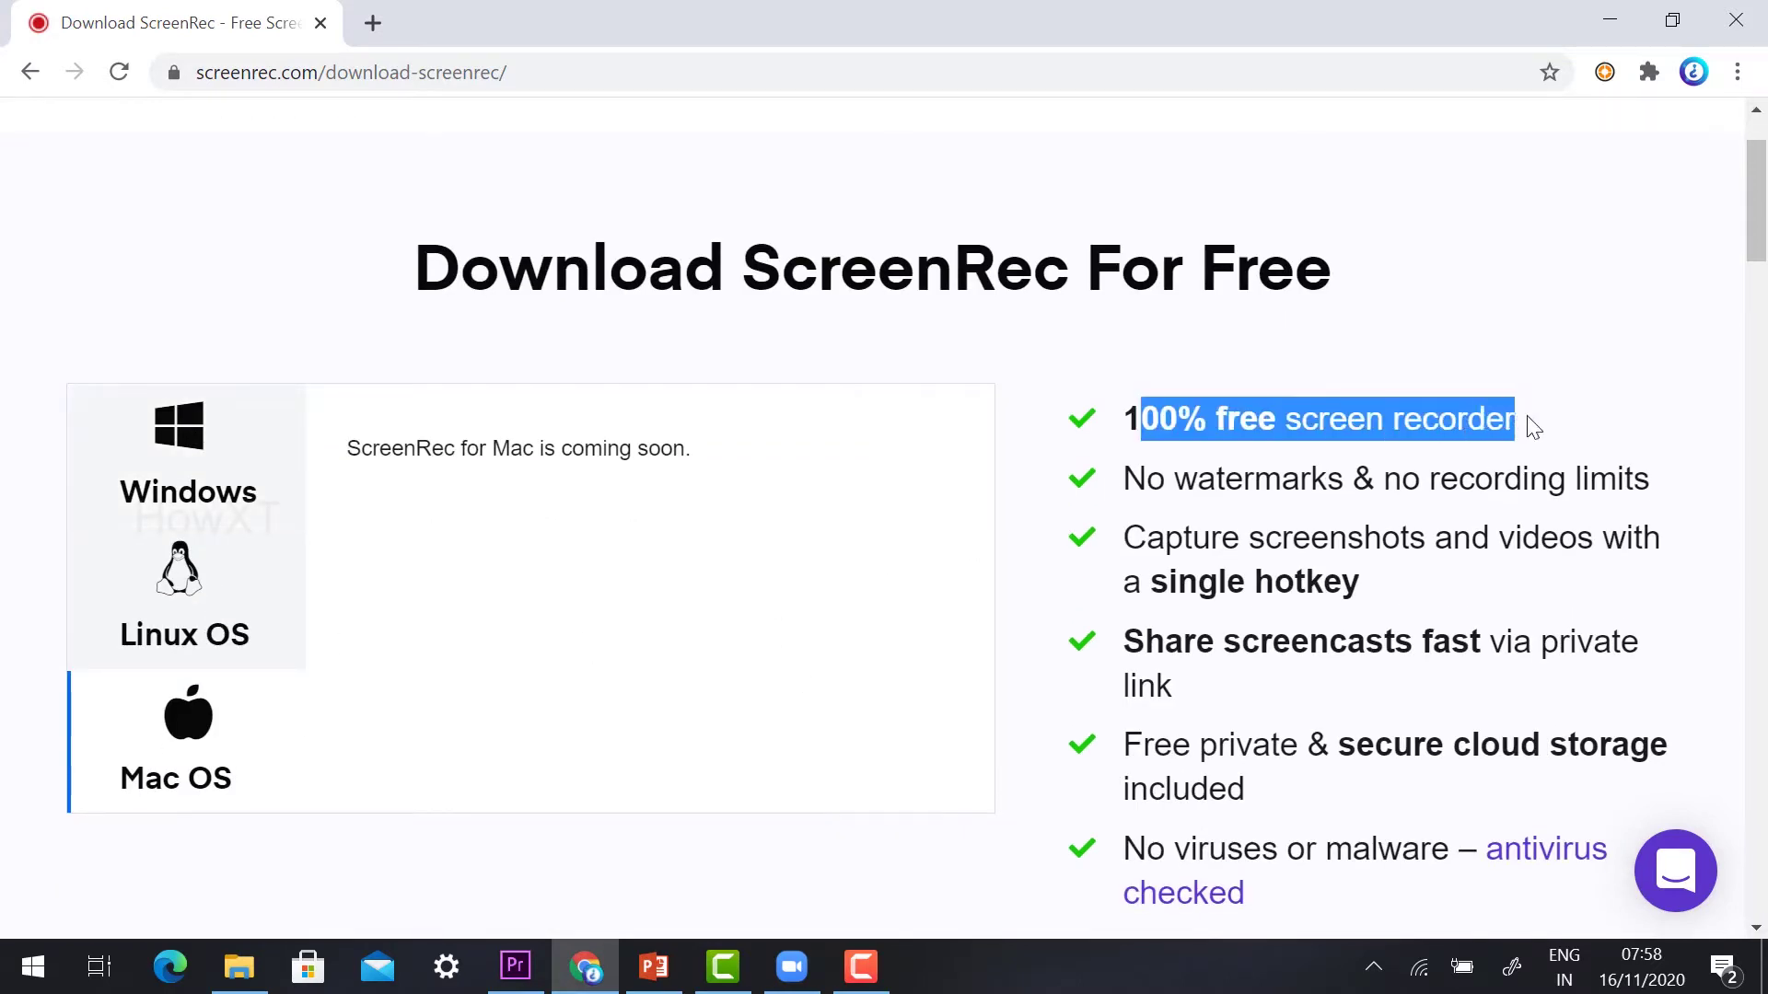
pyautogui.moveTo(1134, 480); pyautogui.dragTo(1646, 477)
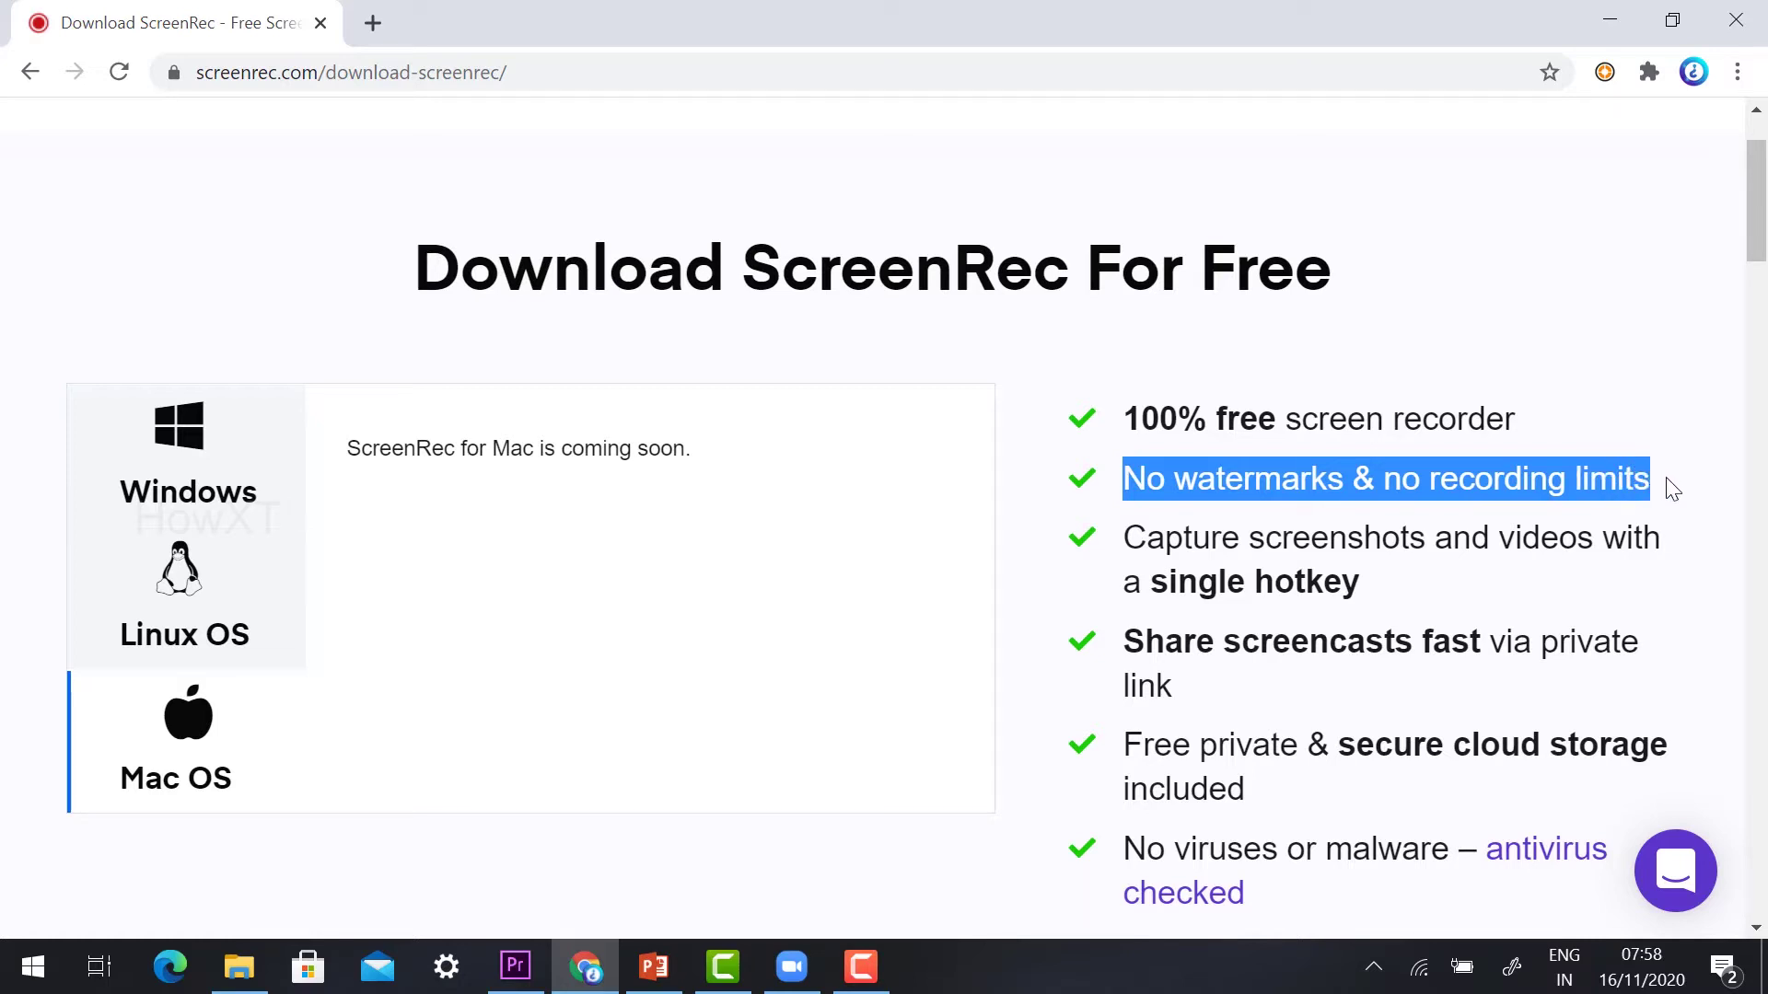
pyautogui.moveTo(1129, 533); pyautogui.dragTo(1437, 596)
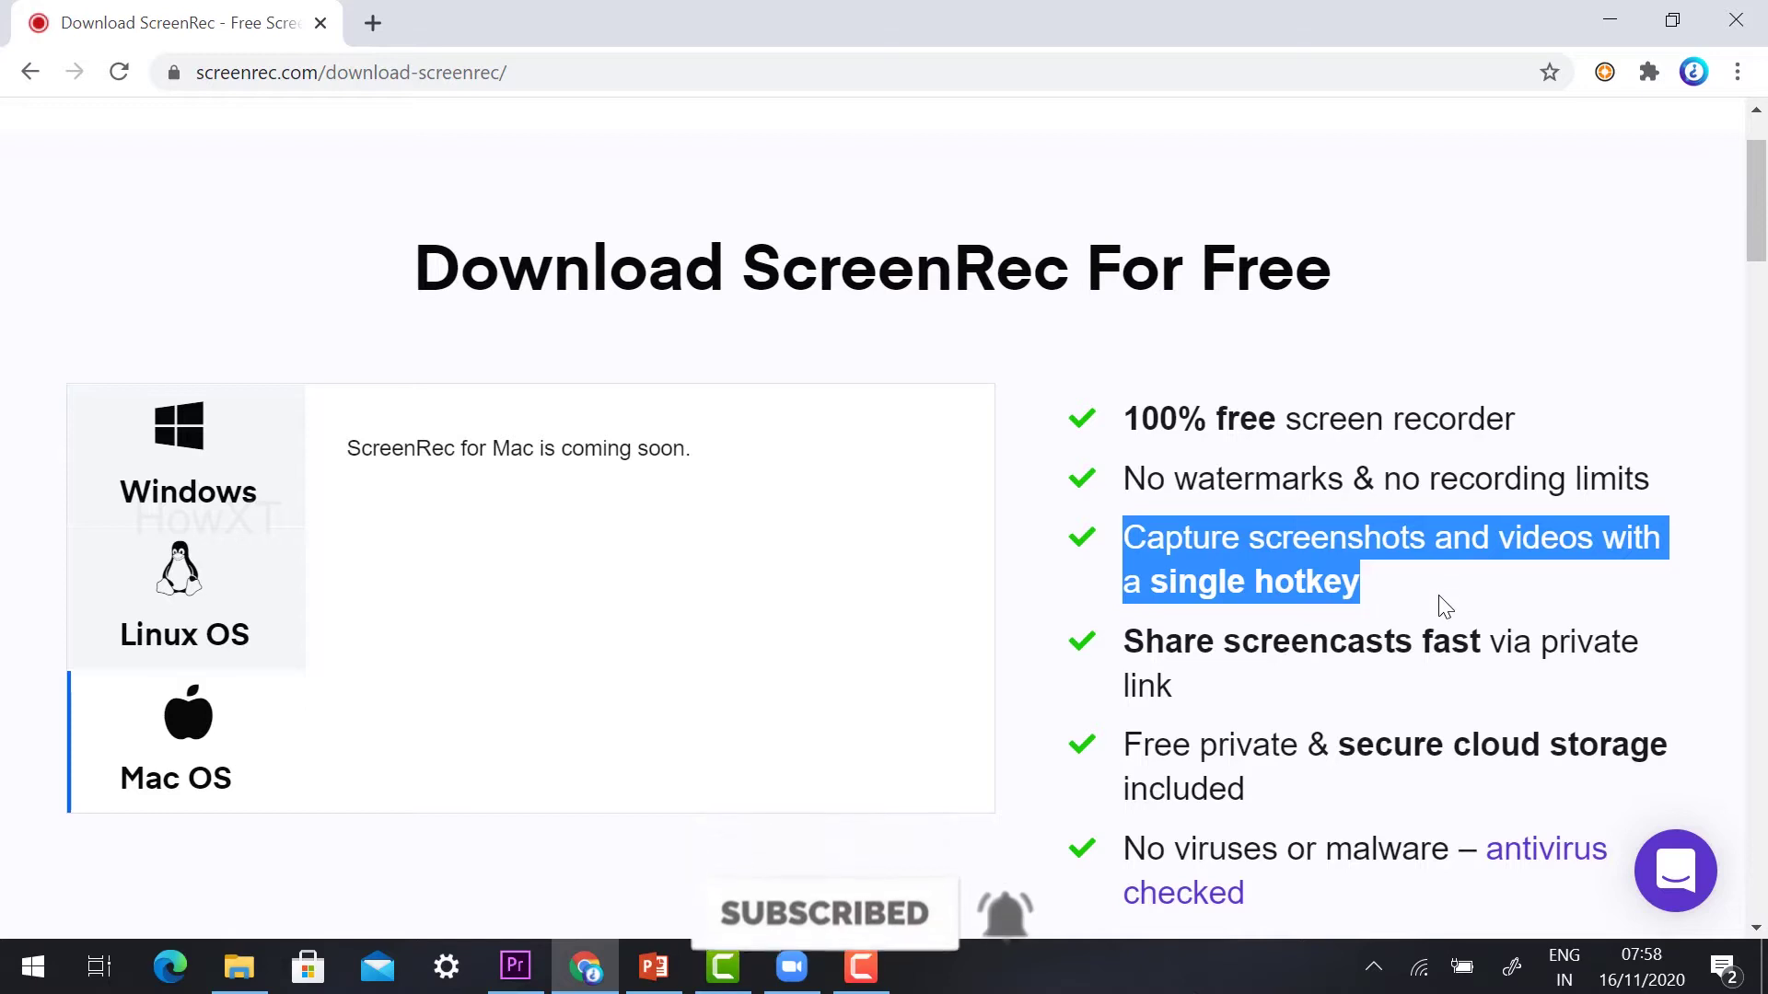
pyautogui.moveTo(1105, 654); pyautogui.dragTo(1248, 697)
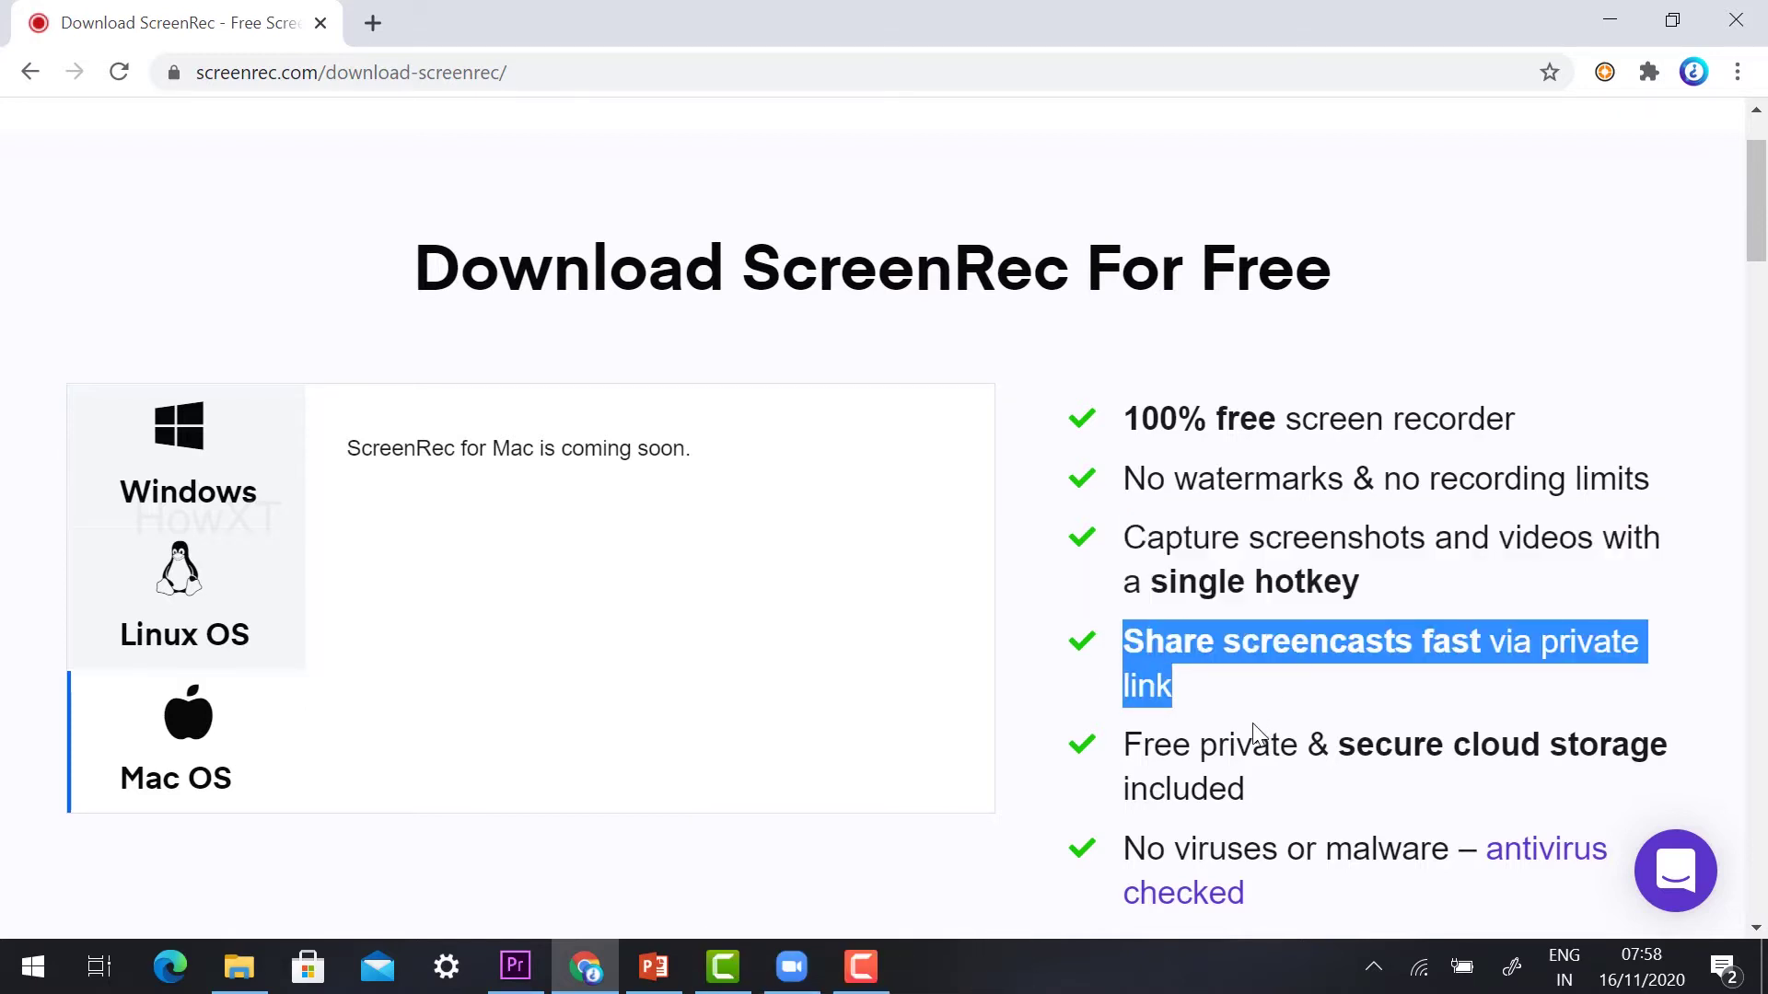
pyautogui.moveTo(1131, 739); pyautogui.dragTo(1275, 783)
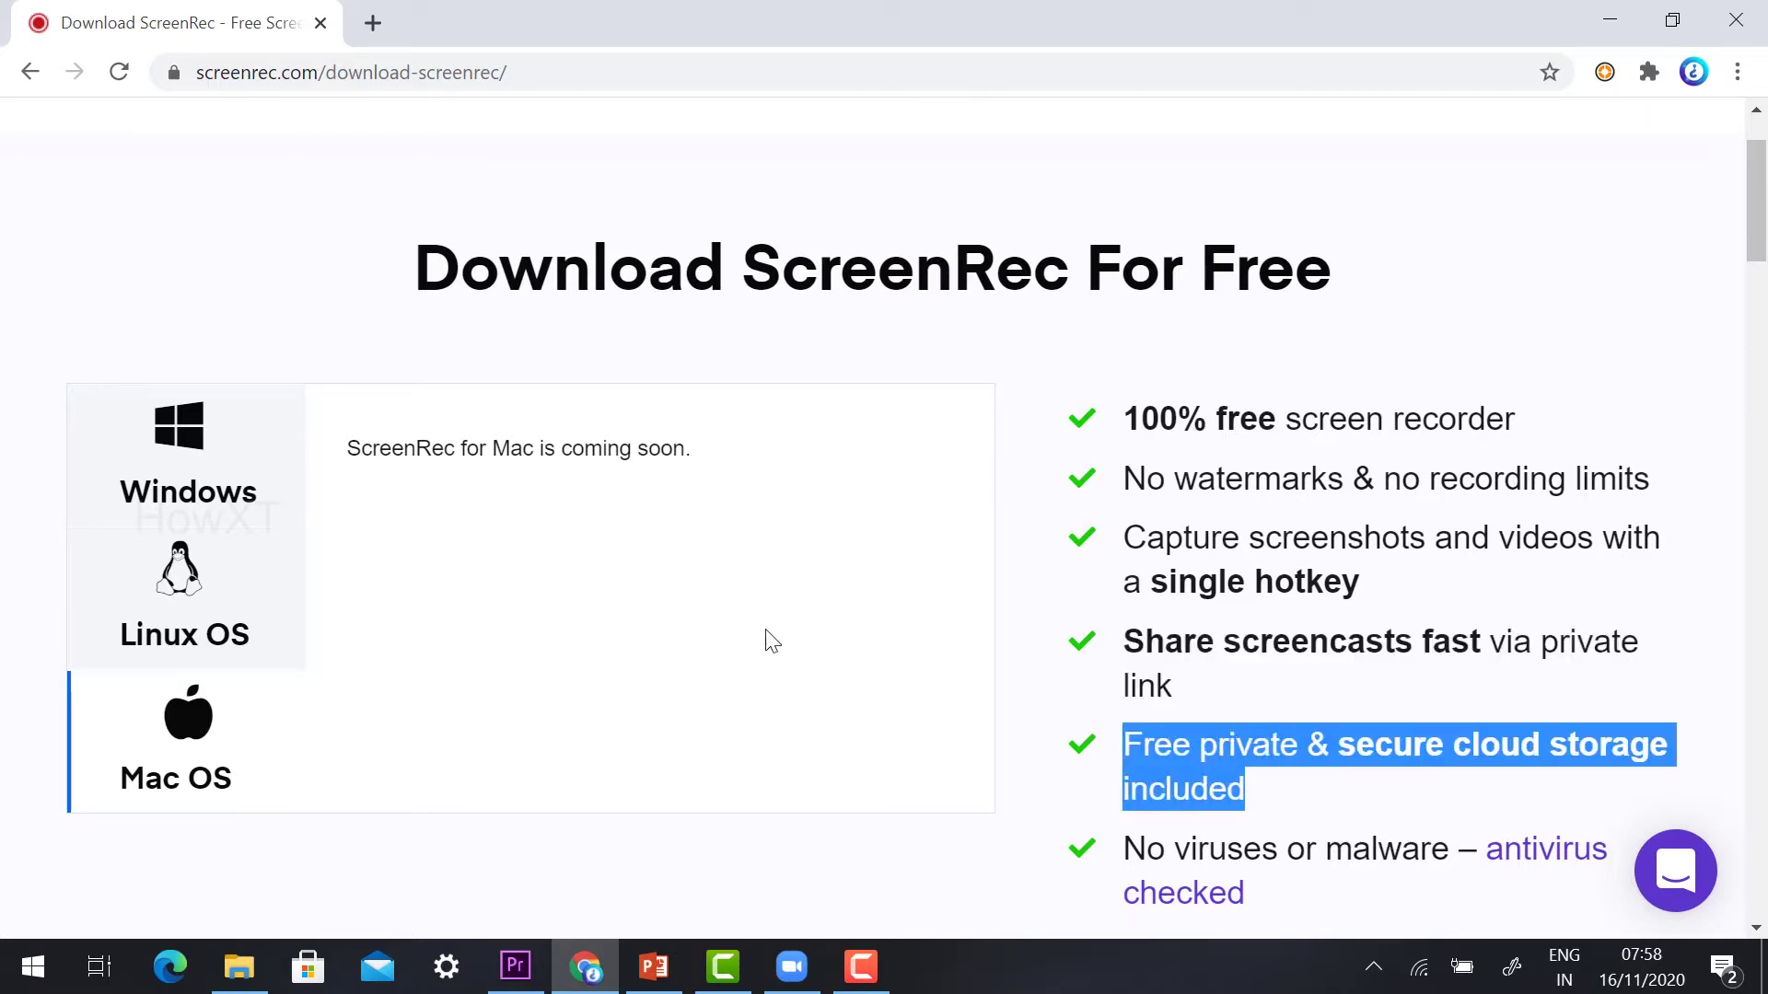
pyautogui.scroll(2, 772, 642)
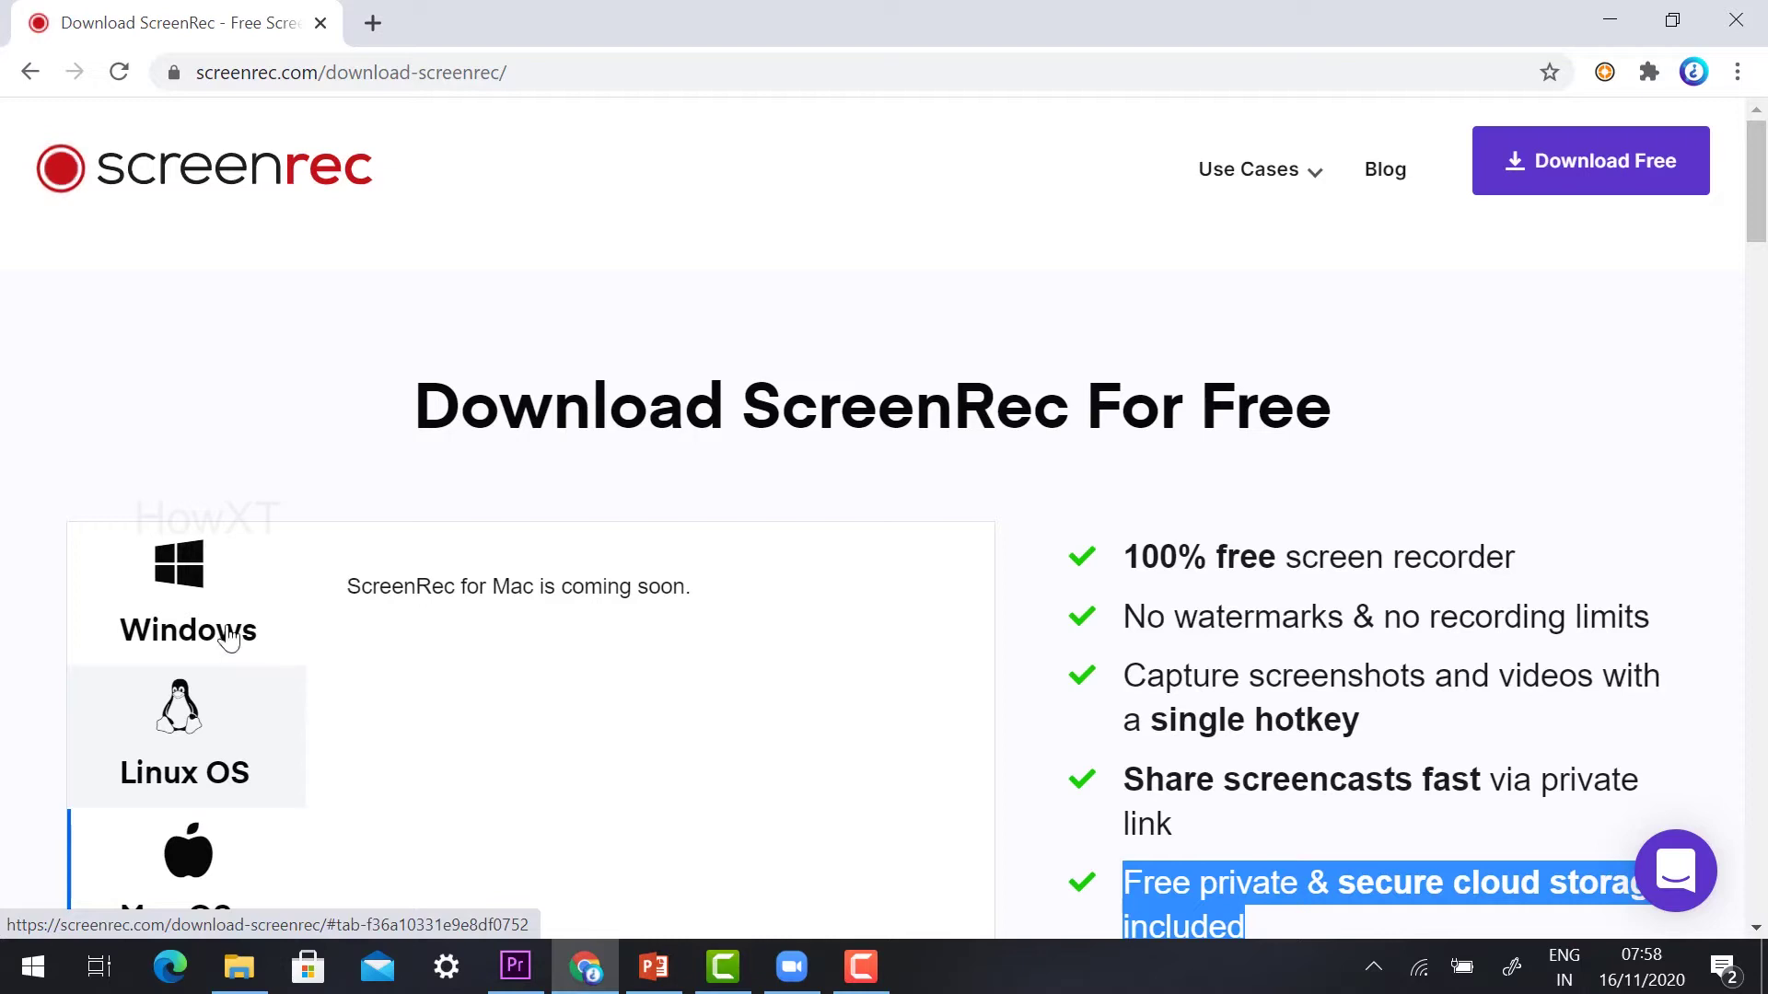
# - Switch between the Windows, Mac OS and Linux download tabs, ending on Windows
pyautogui.click(222, 612)
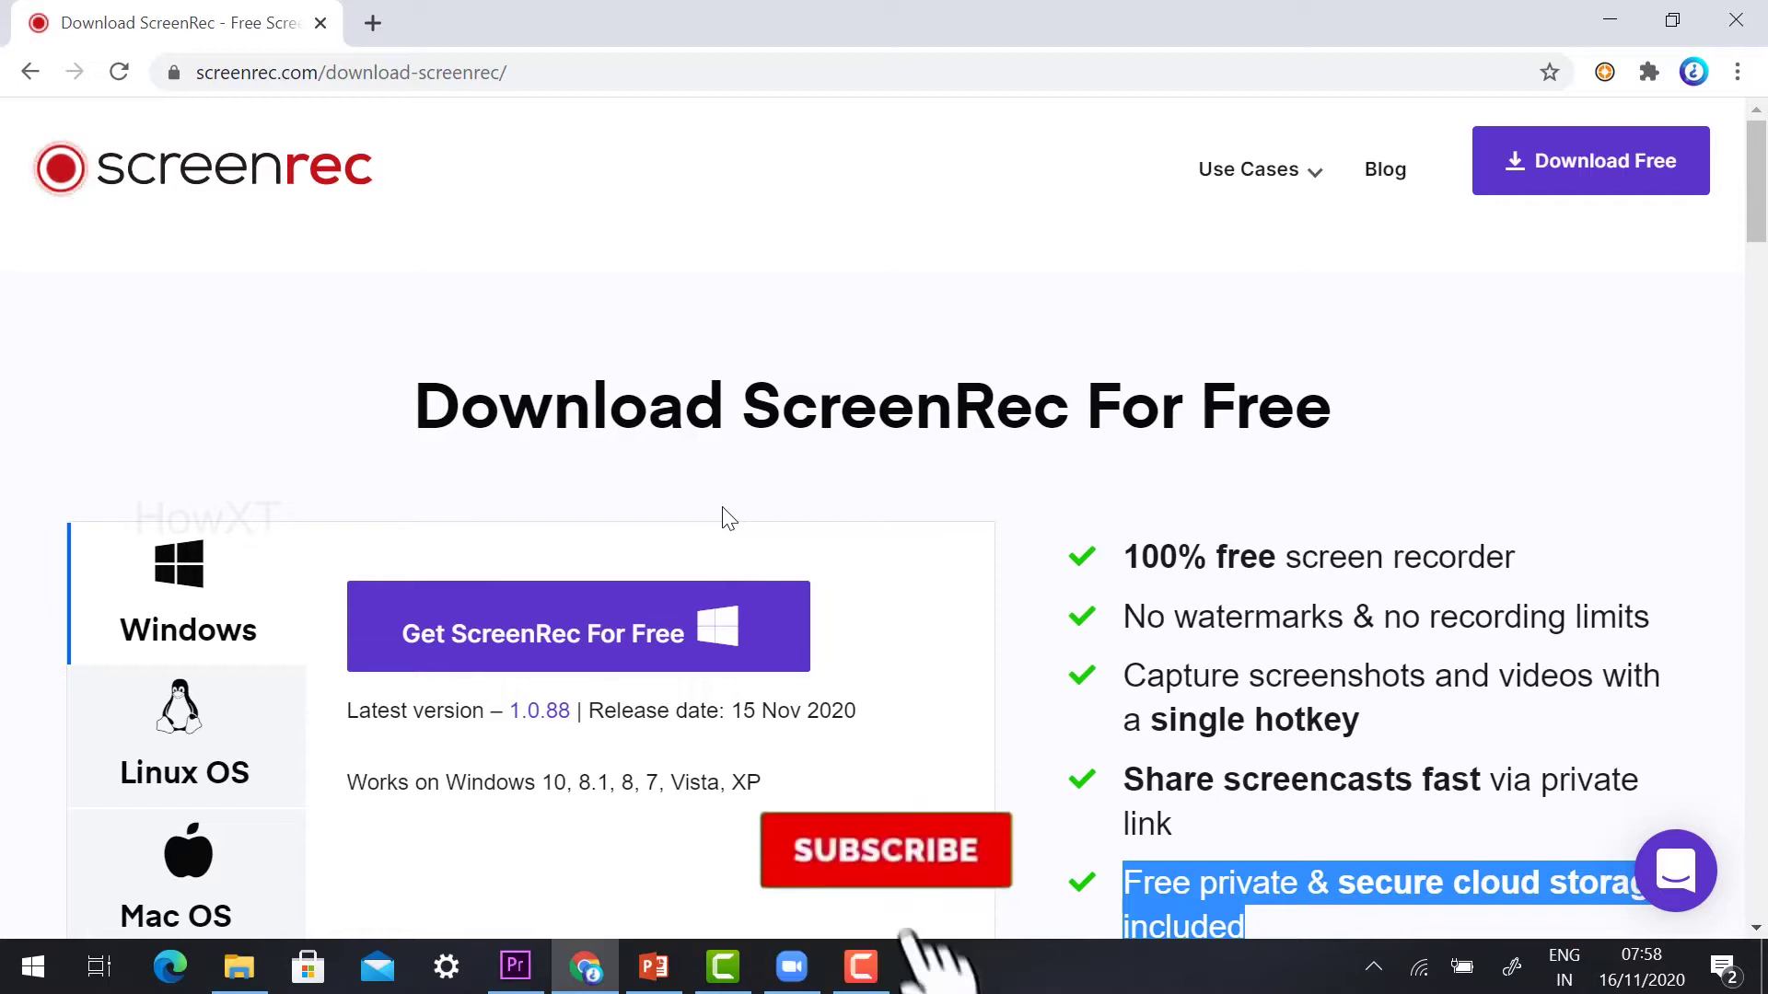
pyautogui.scroll(-1, 99, 699)
pyautogui.click(147, 750)
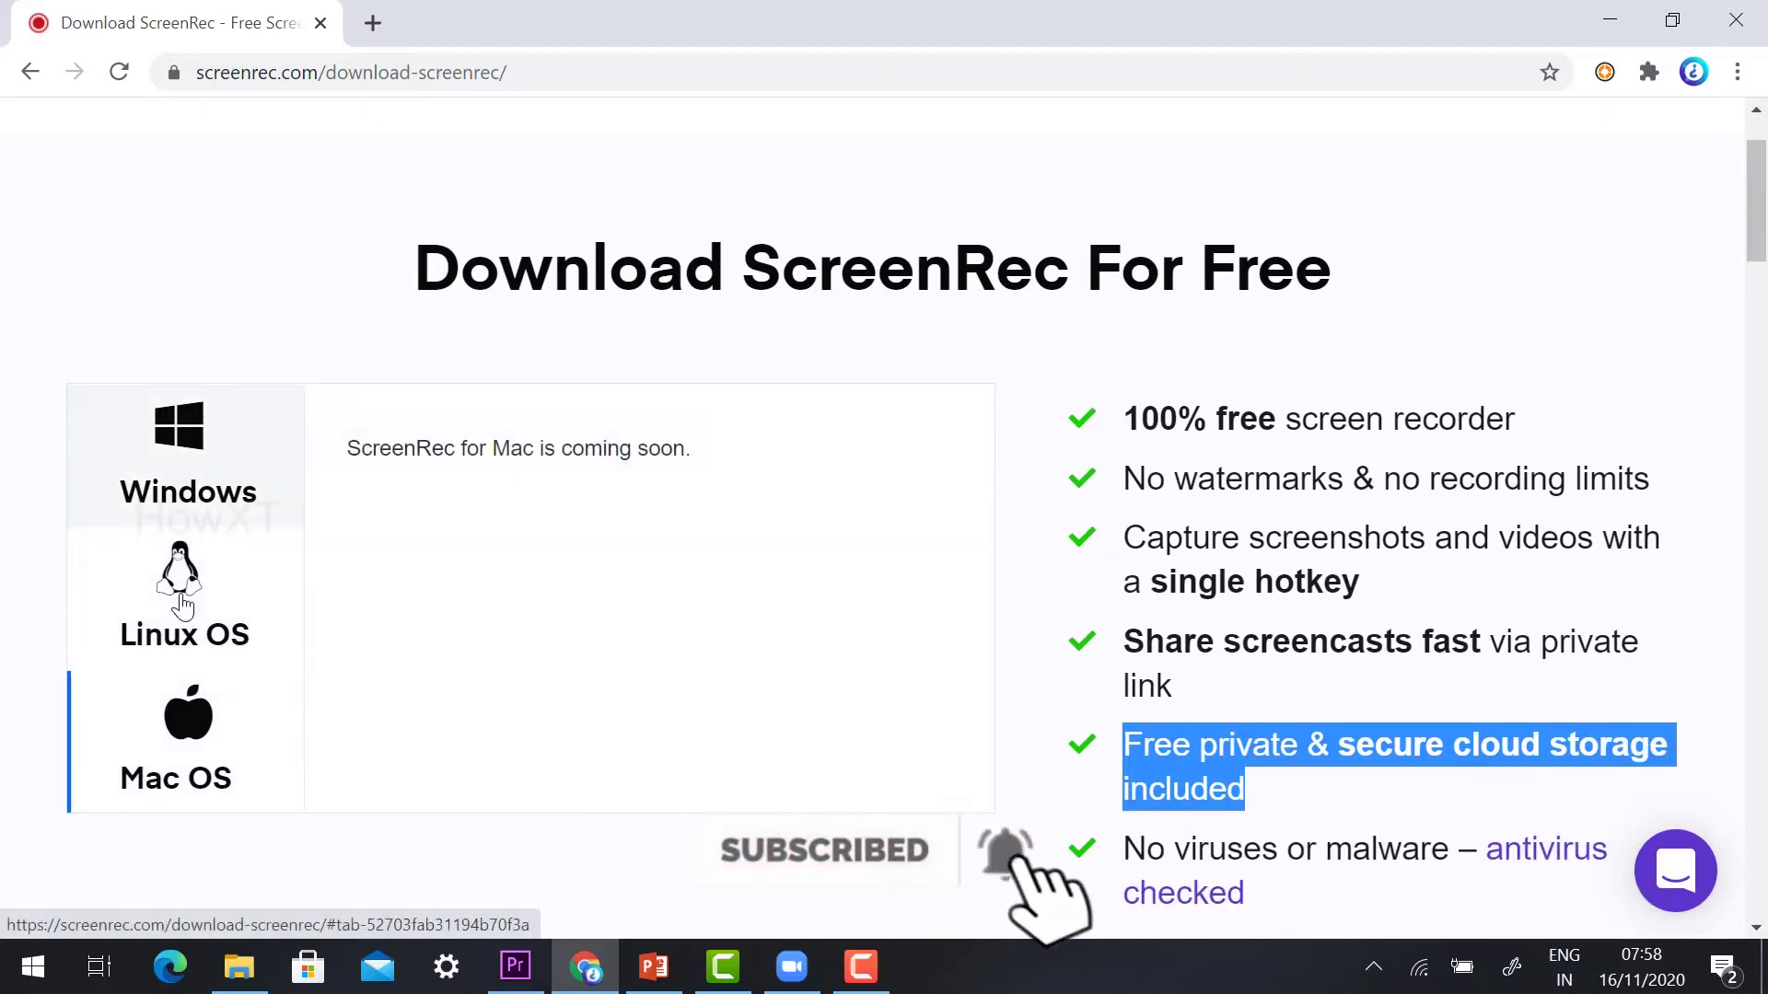
pyautogui.click(179, 585)
pyautogui.click(192, 496)
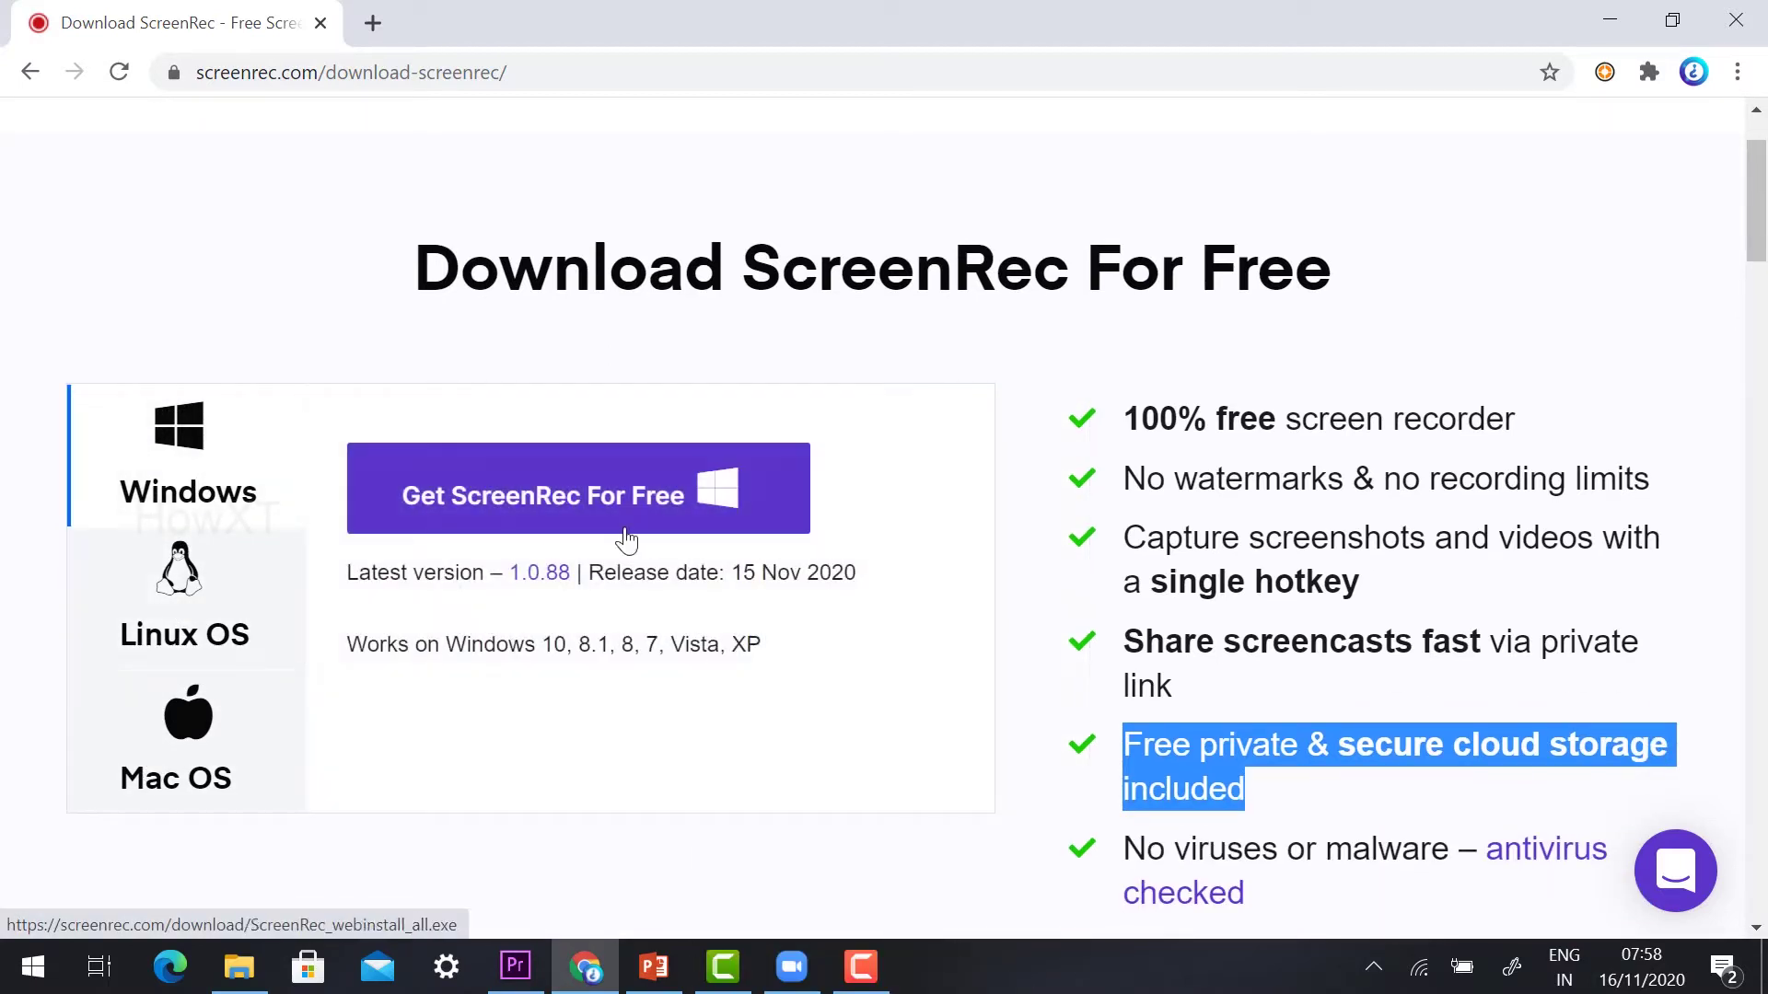
# - Highlight the Windows release date, then download ScreenRec_webinstall_all.exe
pyautogui.click(382, 580)
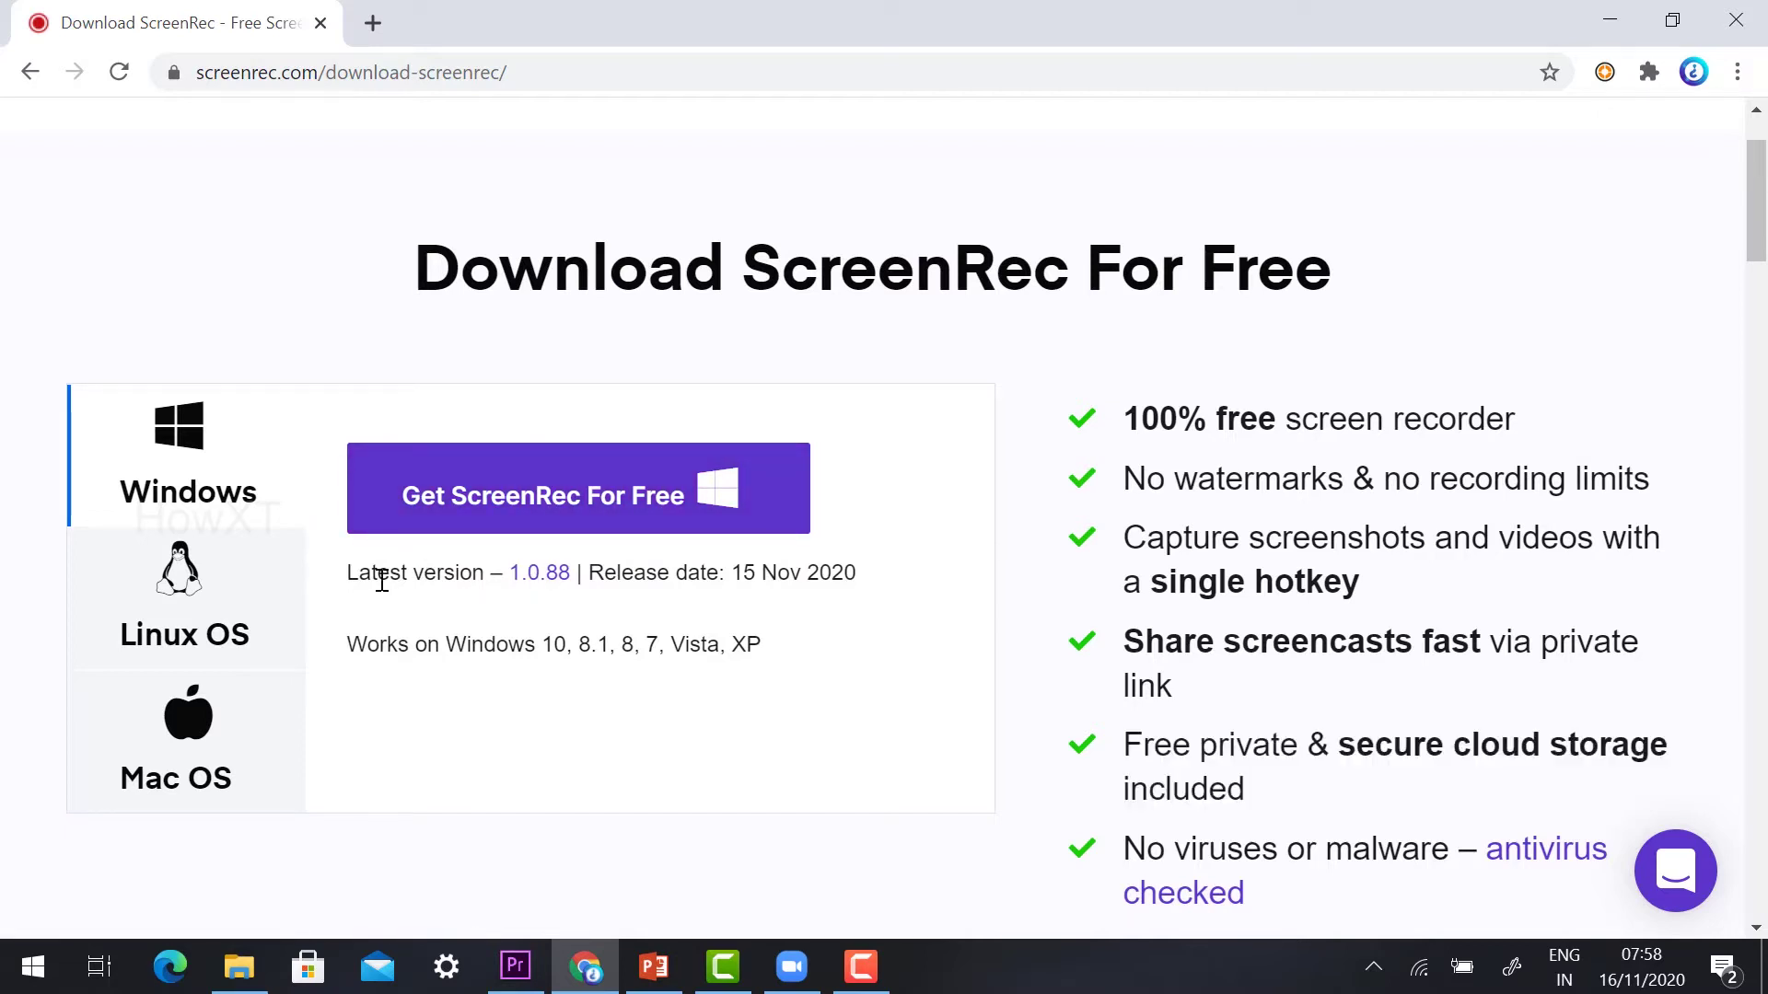
pyautogui.moveTo(605, 601); pyautogui.dragTo(861, 598)
pyautogui.click(781, 608)
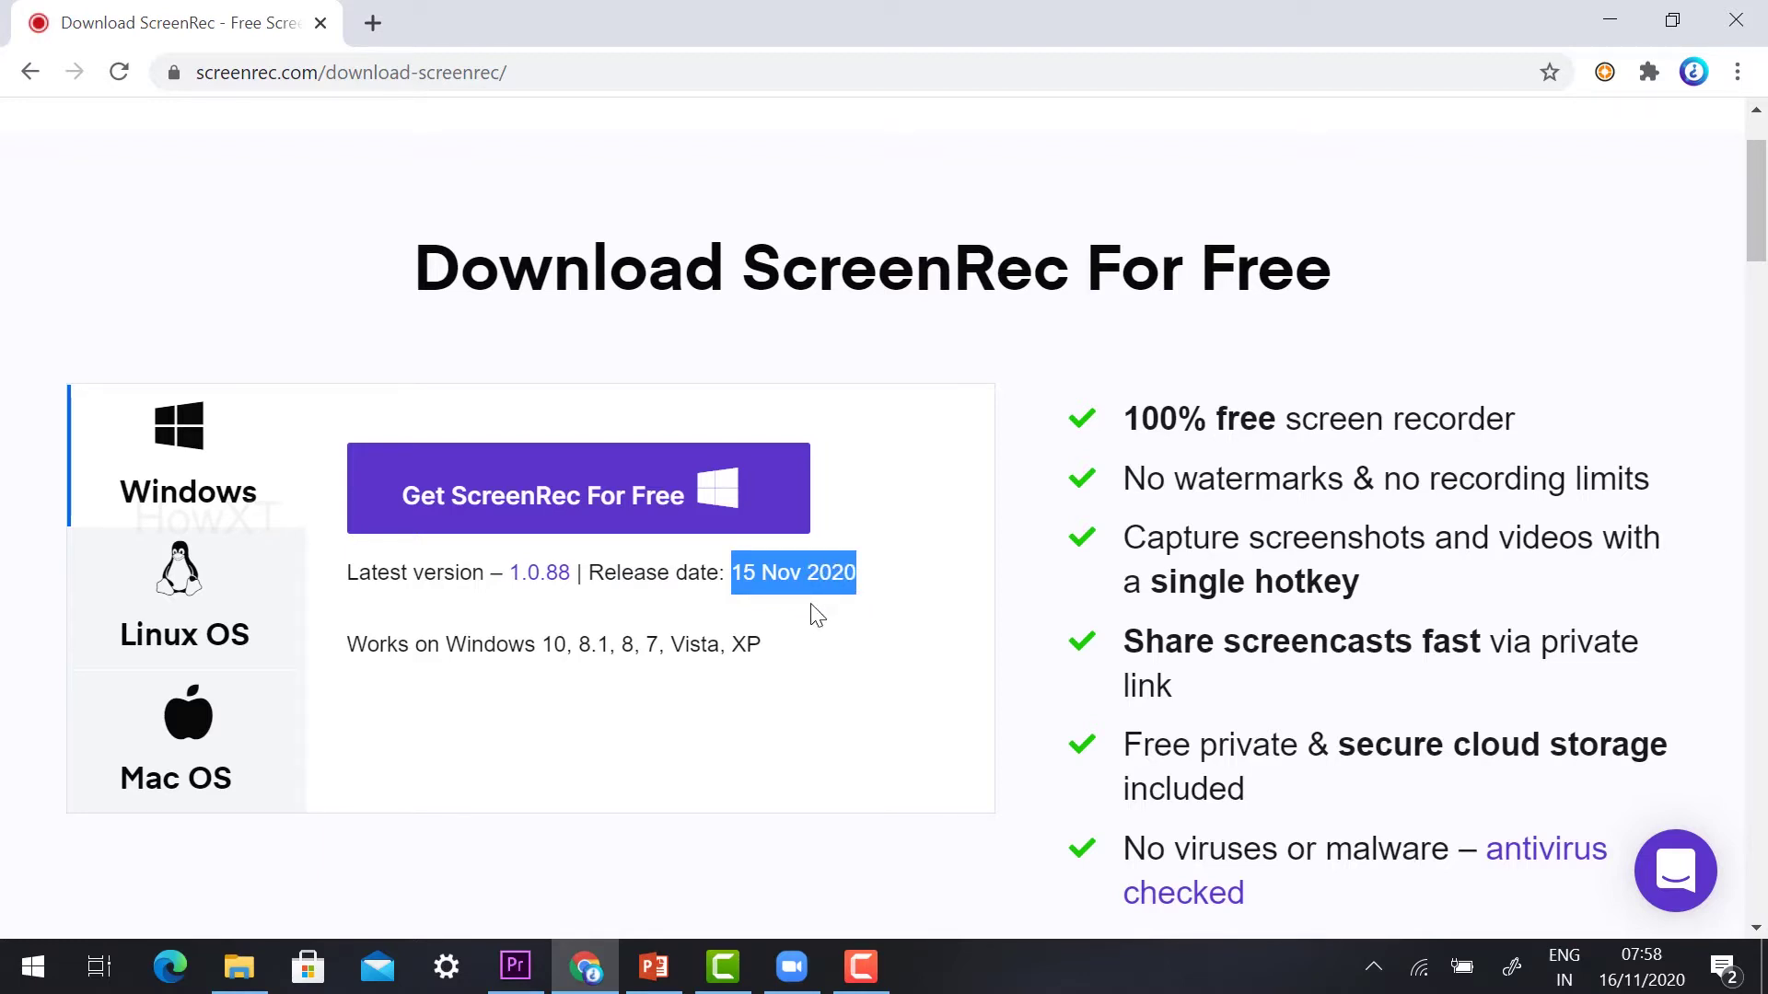
pyautogui.scroll(1, 818, 615)
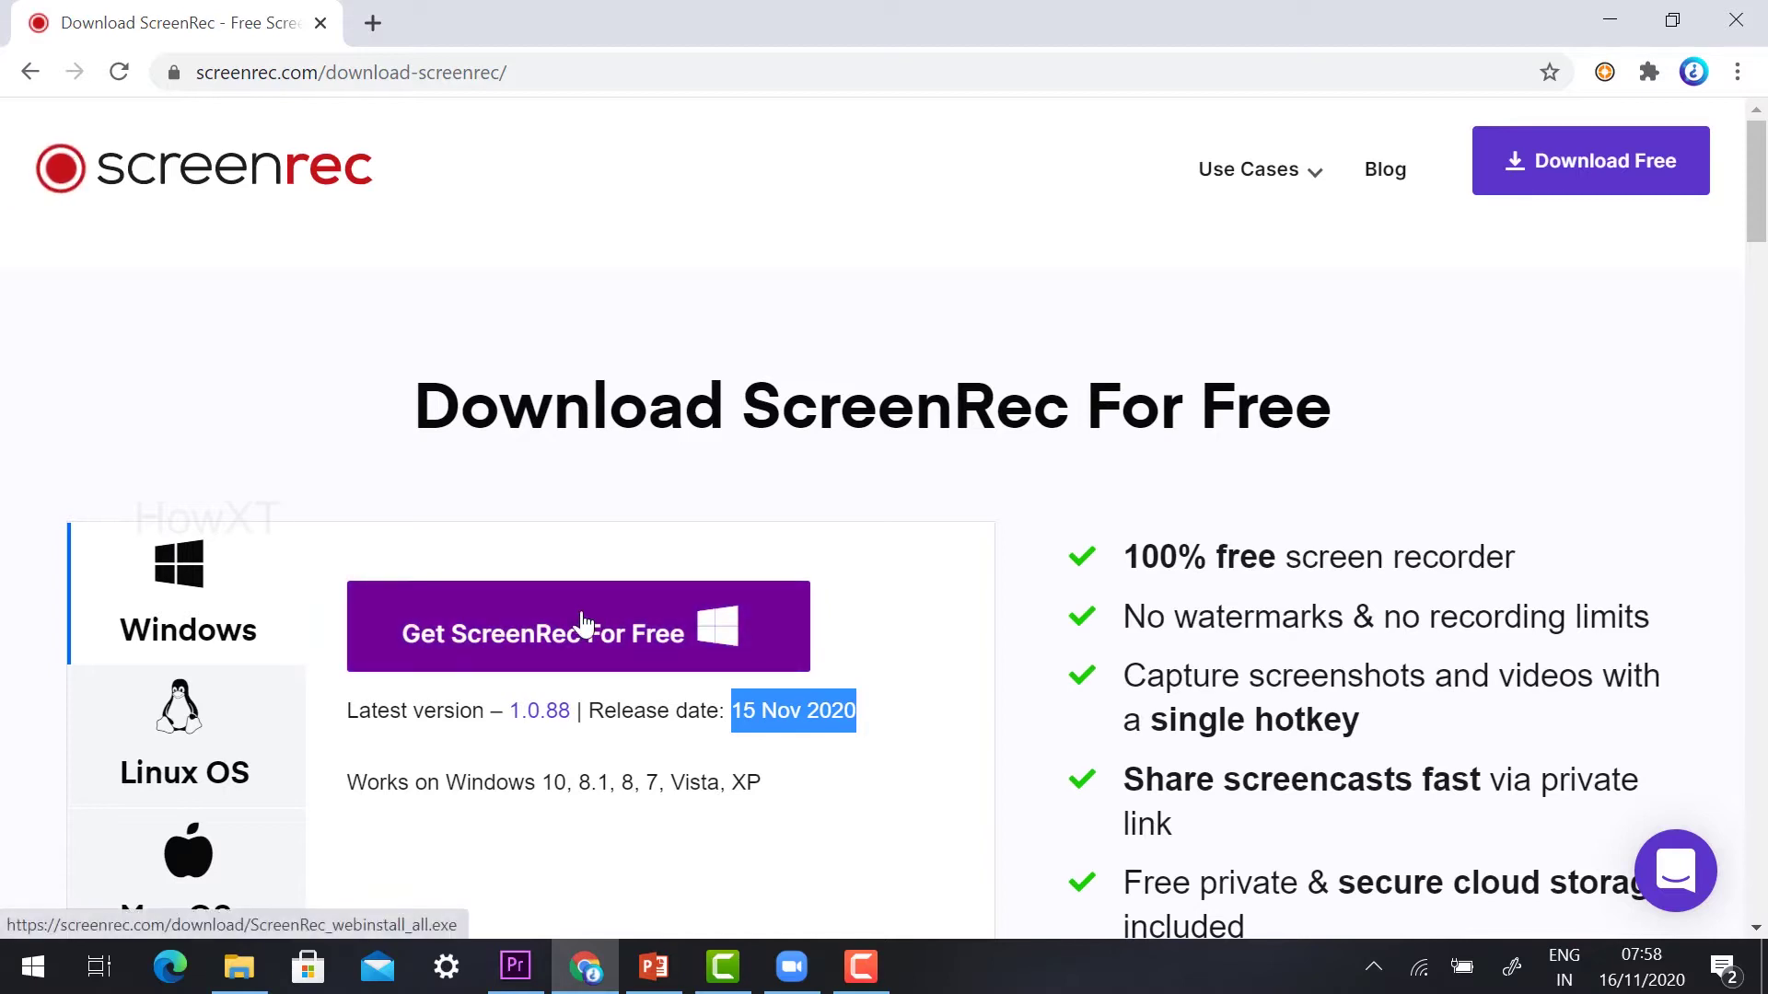
pyautogui.click(582, 624)
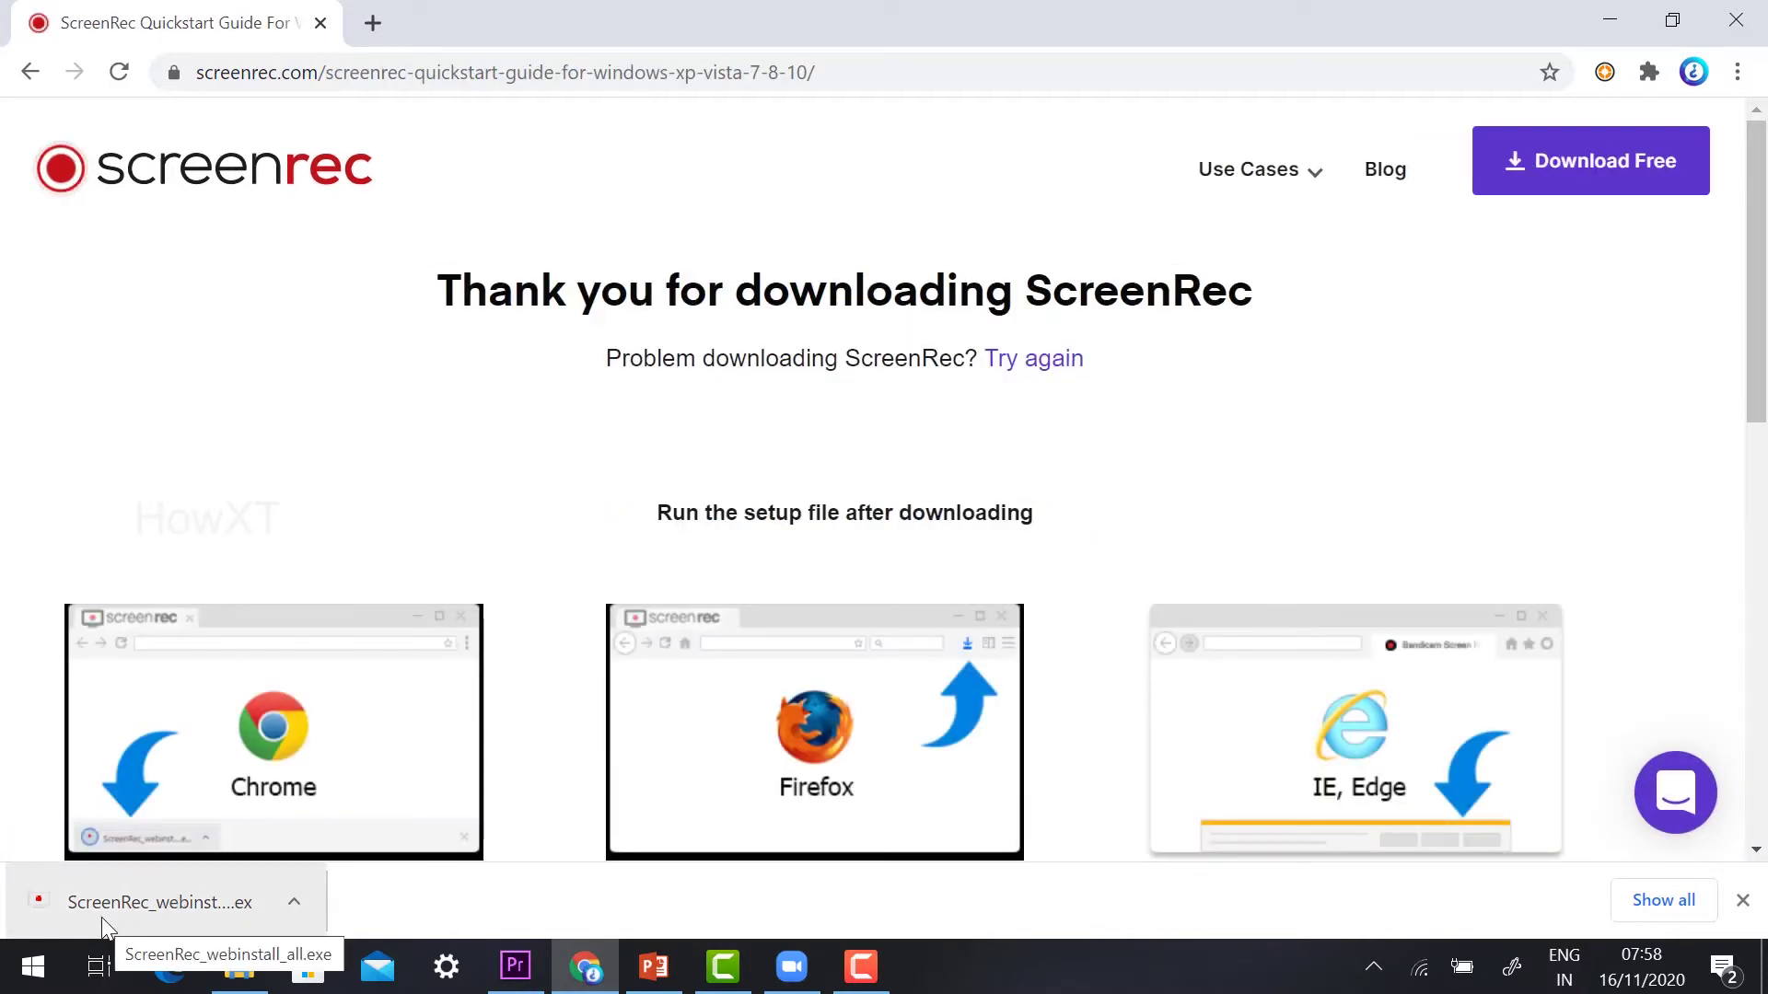
# - Run ScreenRec_webinstall_all.exe and install ScreenRec into the default destination folder
pyautogui.click(101, 917)
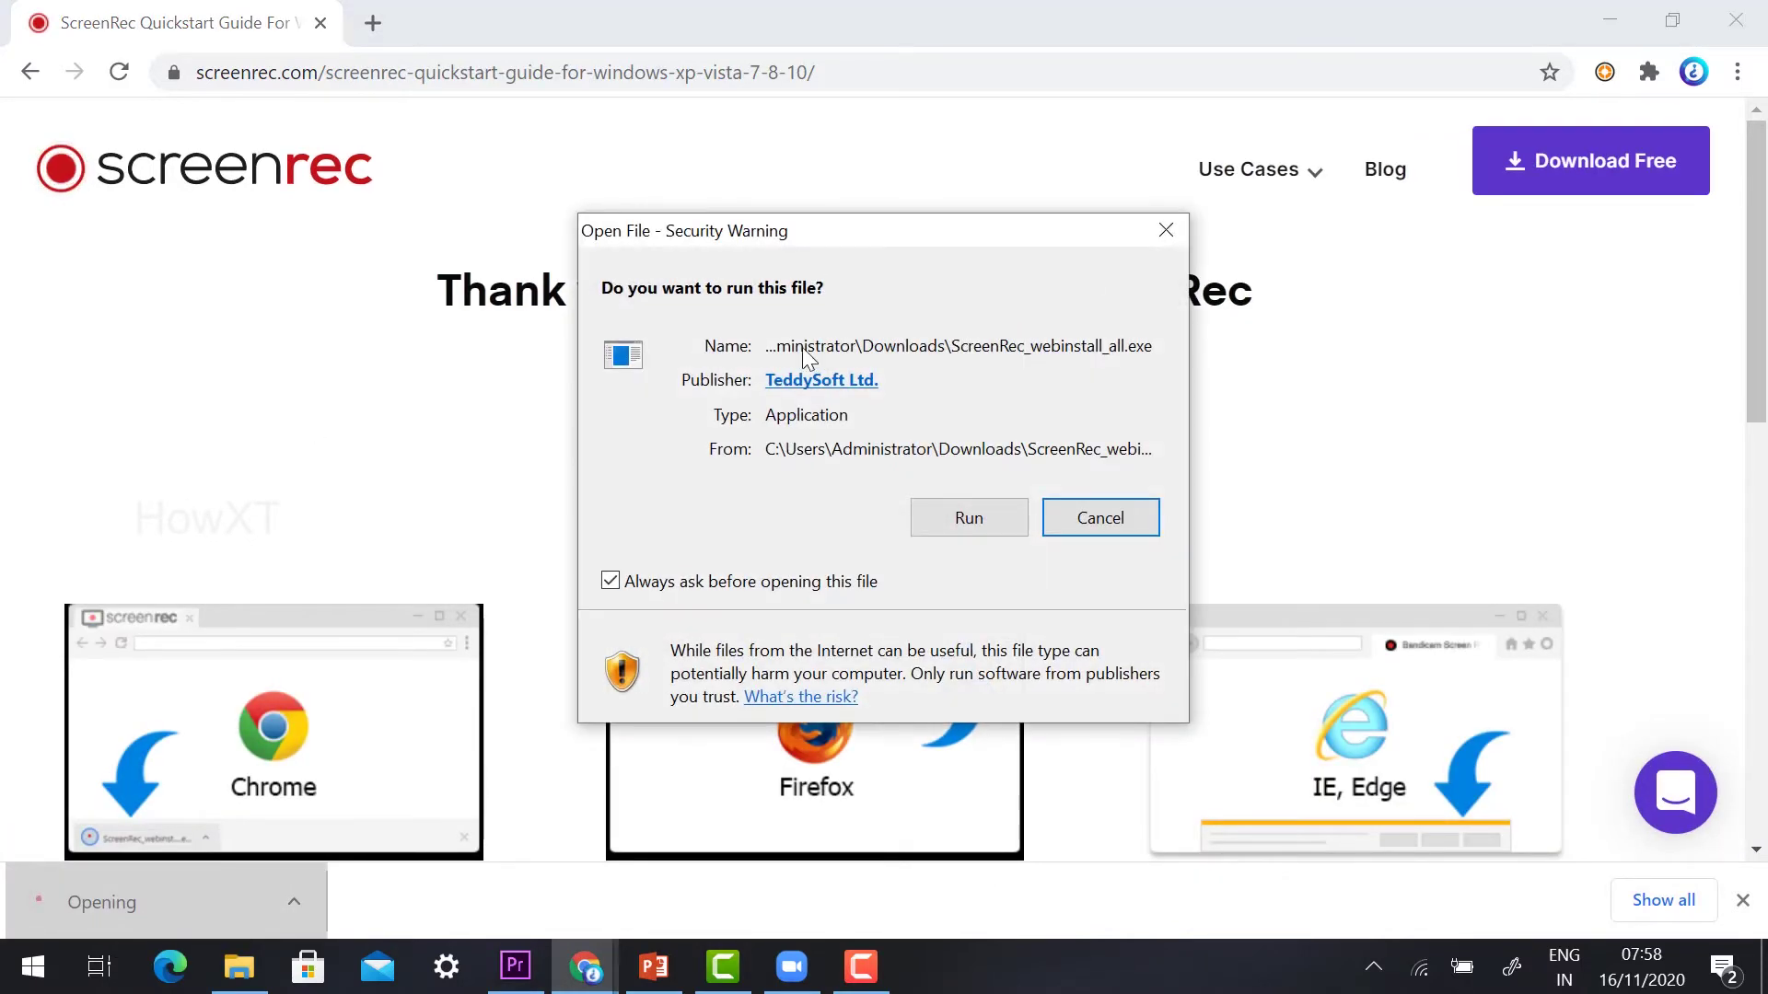
pyautogui.click(967, 520)
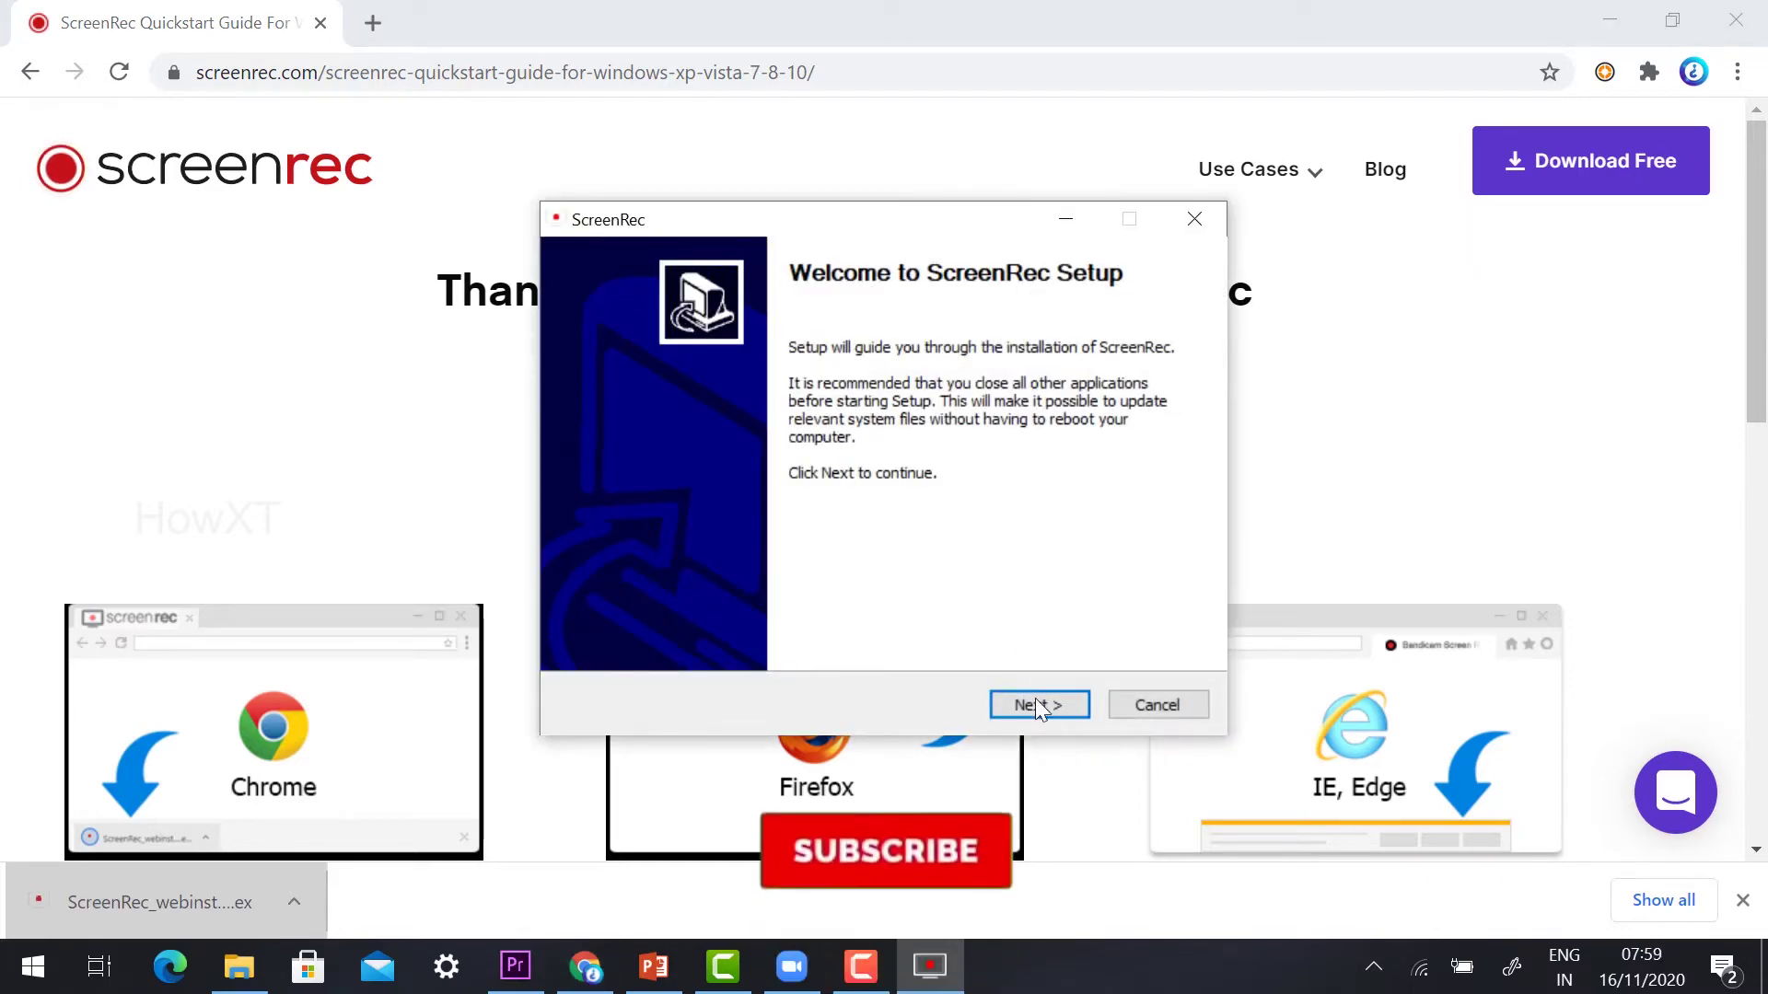
pyautogui.click(1035, 704)
pyautogui.click(1035, 703)
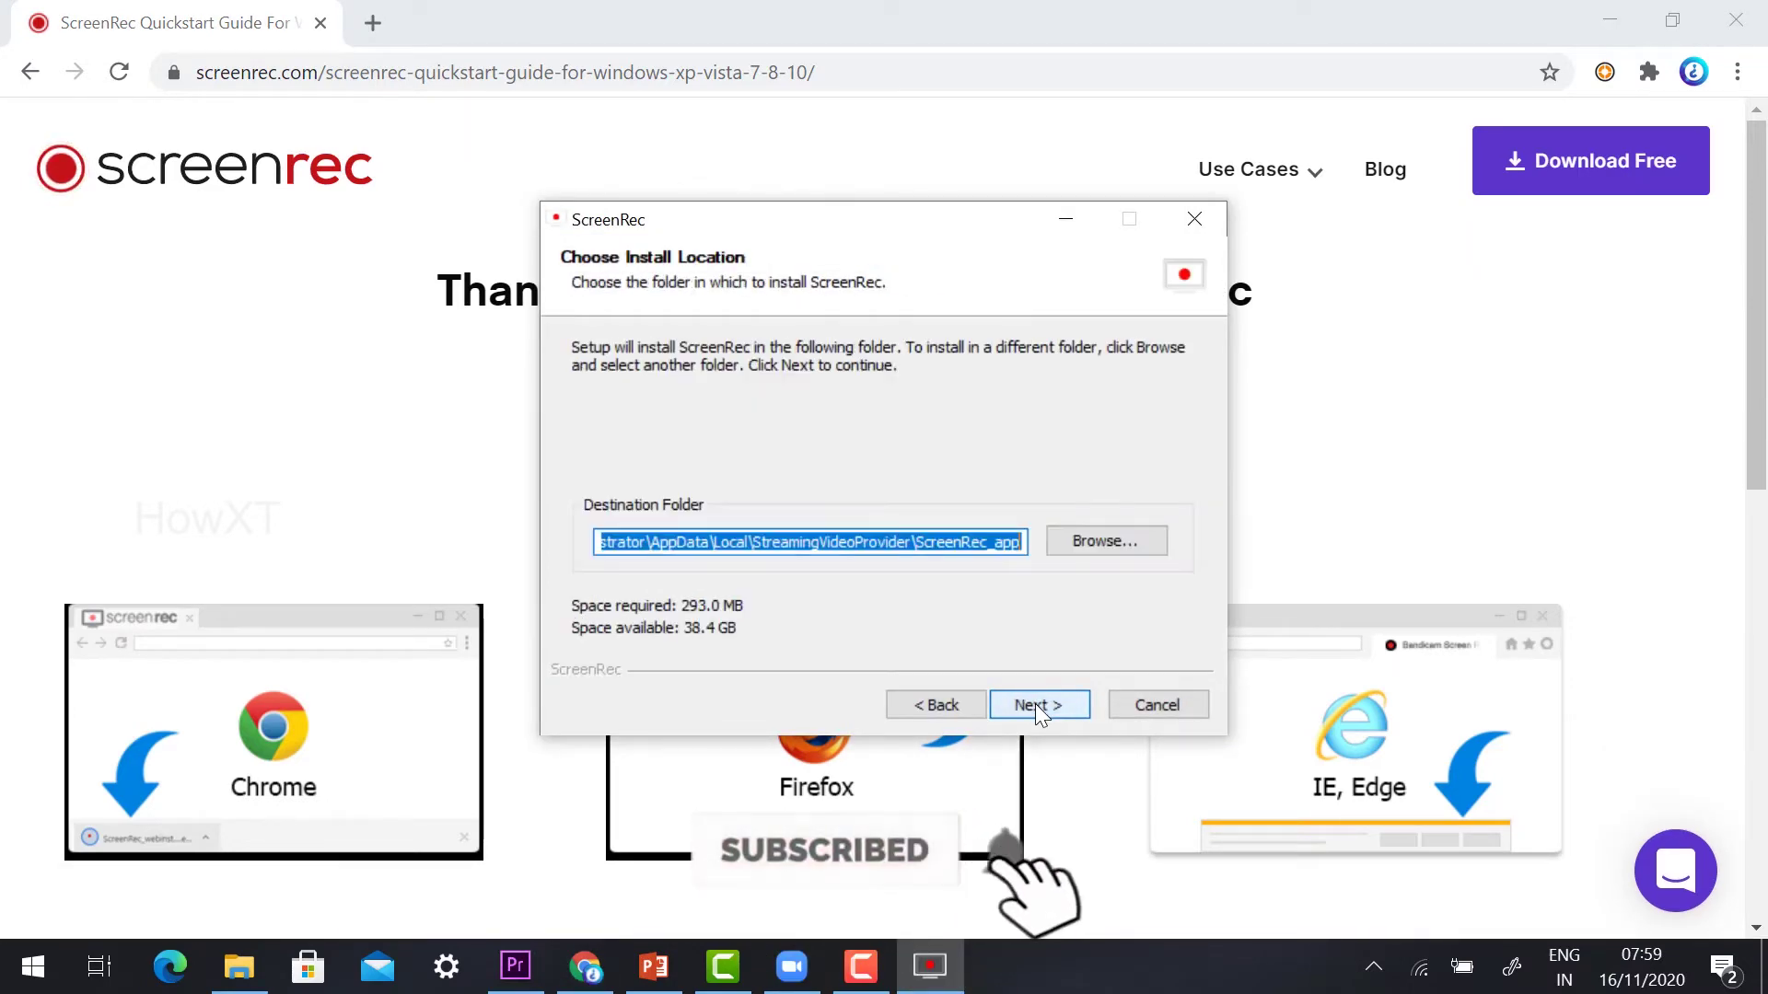
pyautogui.click(1046, 699)
pyautogui.click(1049, 706)
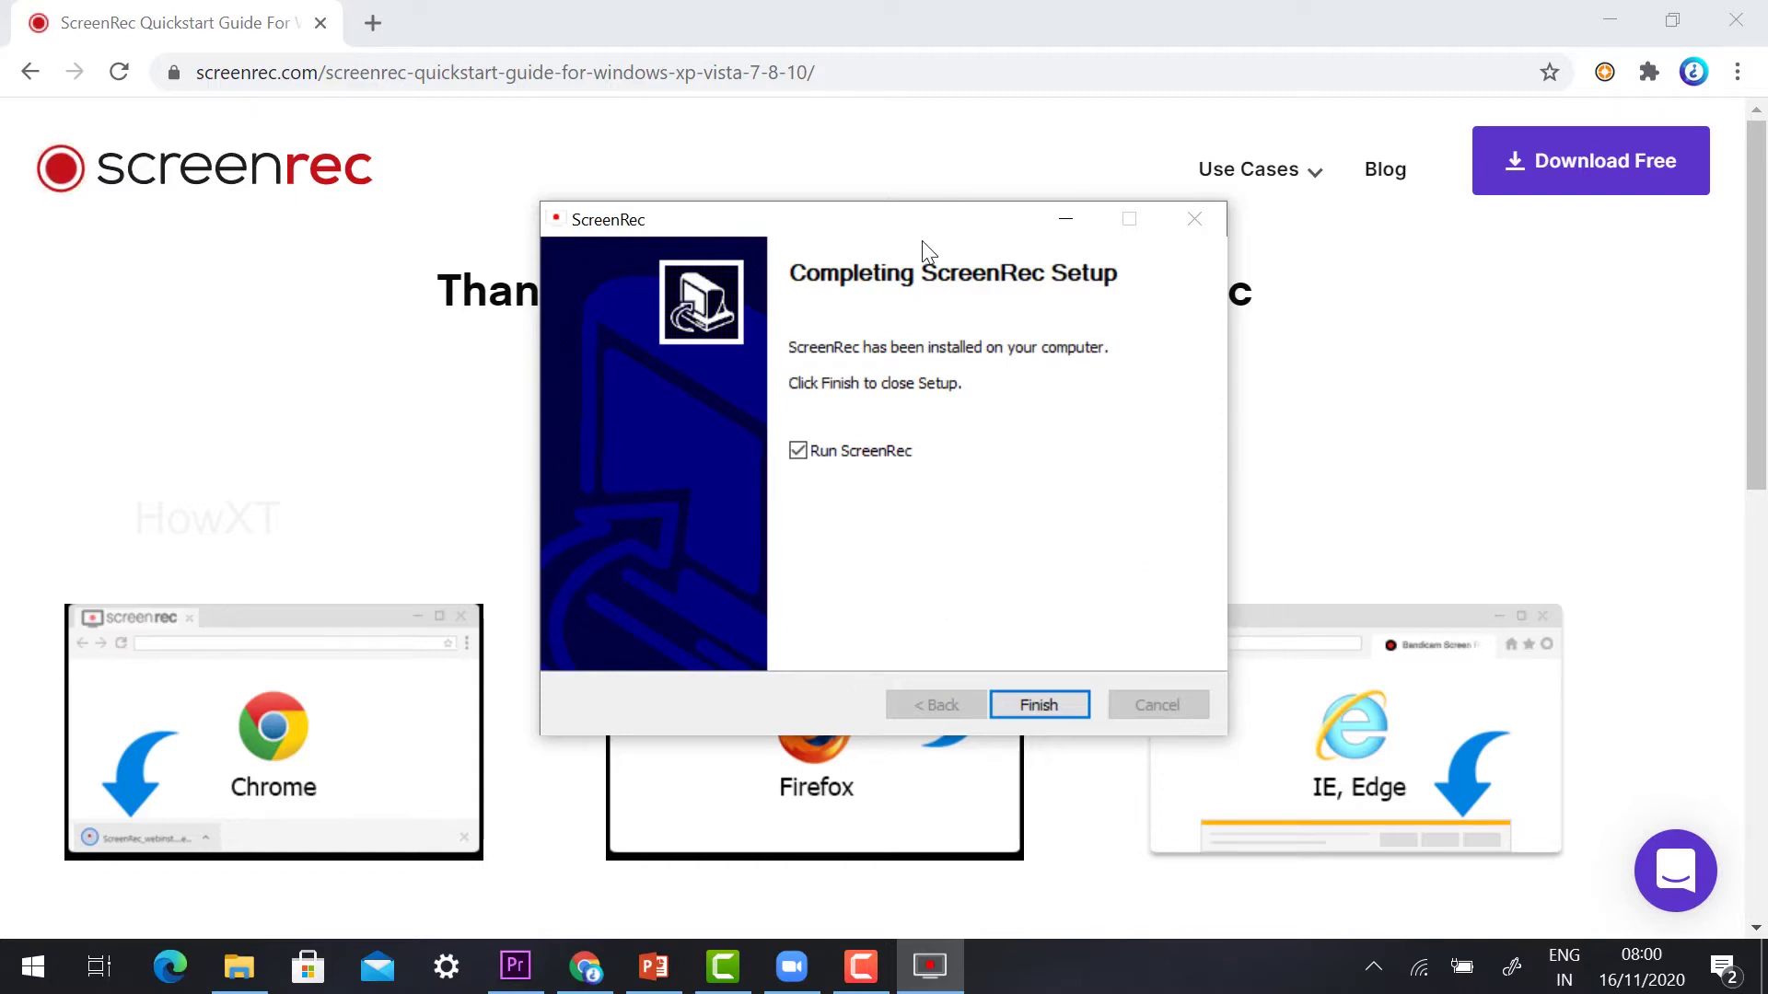
# - Finish setup, minimize Chrome to reveal Zoom, dismiss the Alt+S tip, and start a region capture
pyautogui.click(1009, 706)
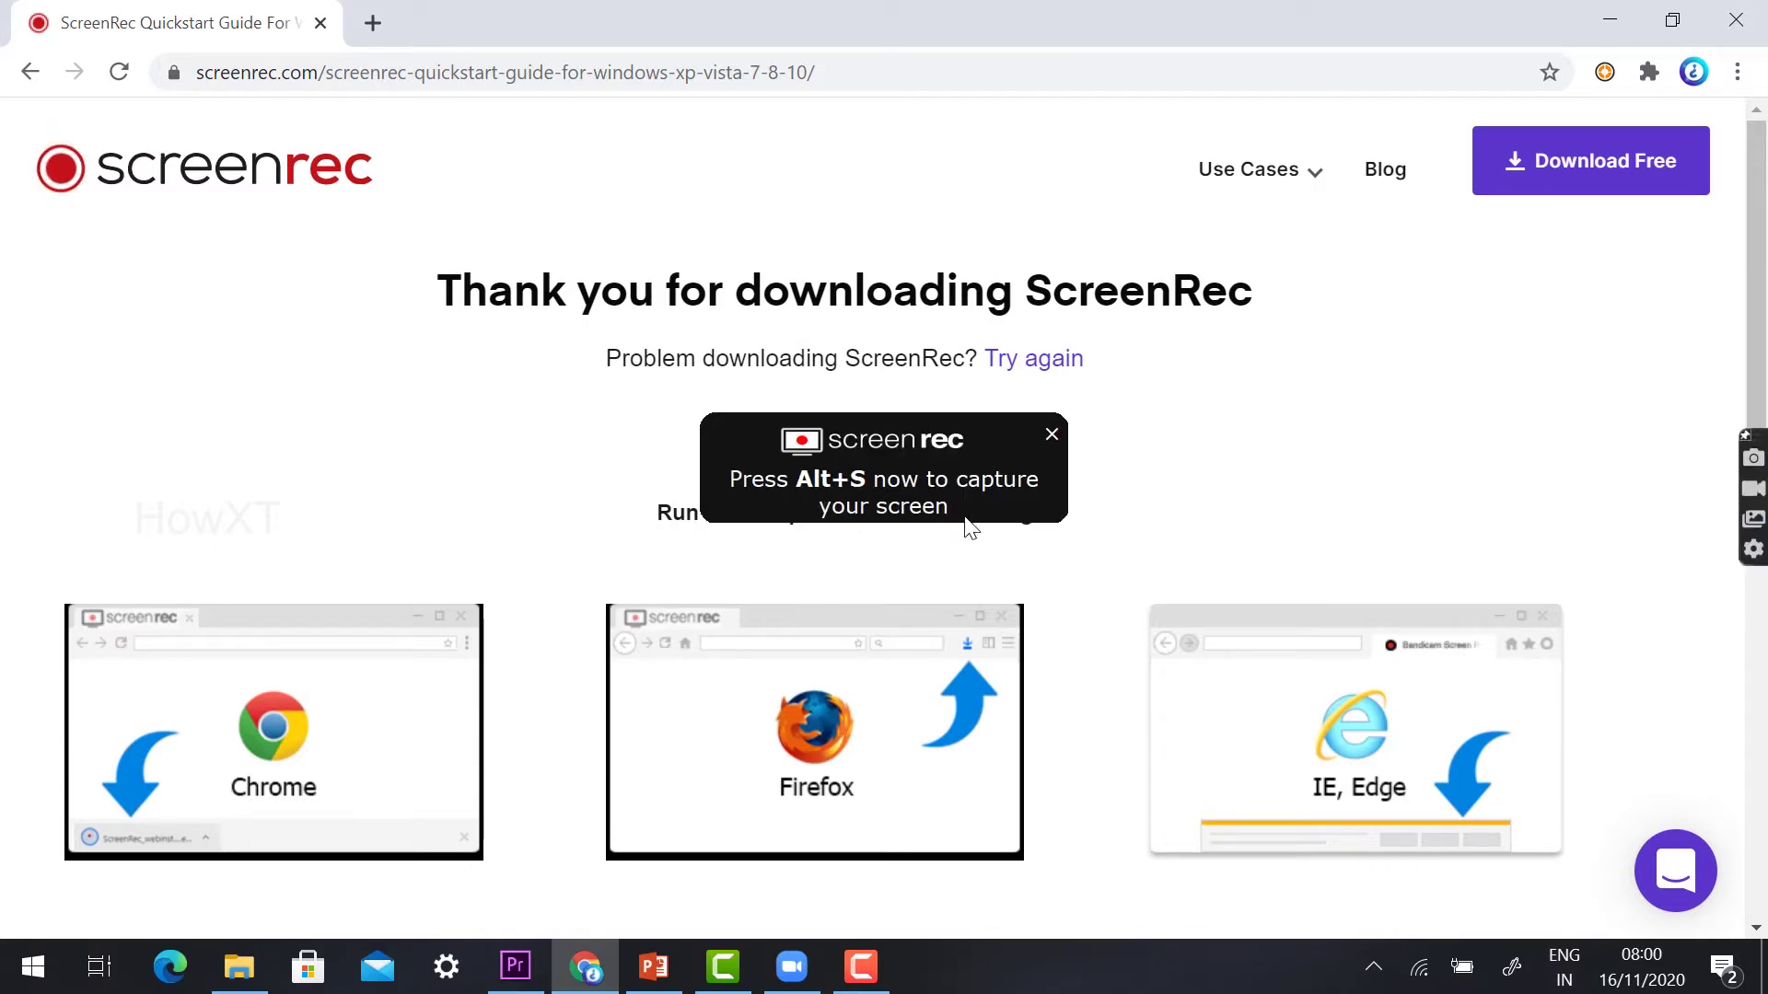
pyautogui.click(1610, 19)
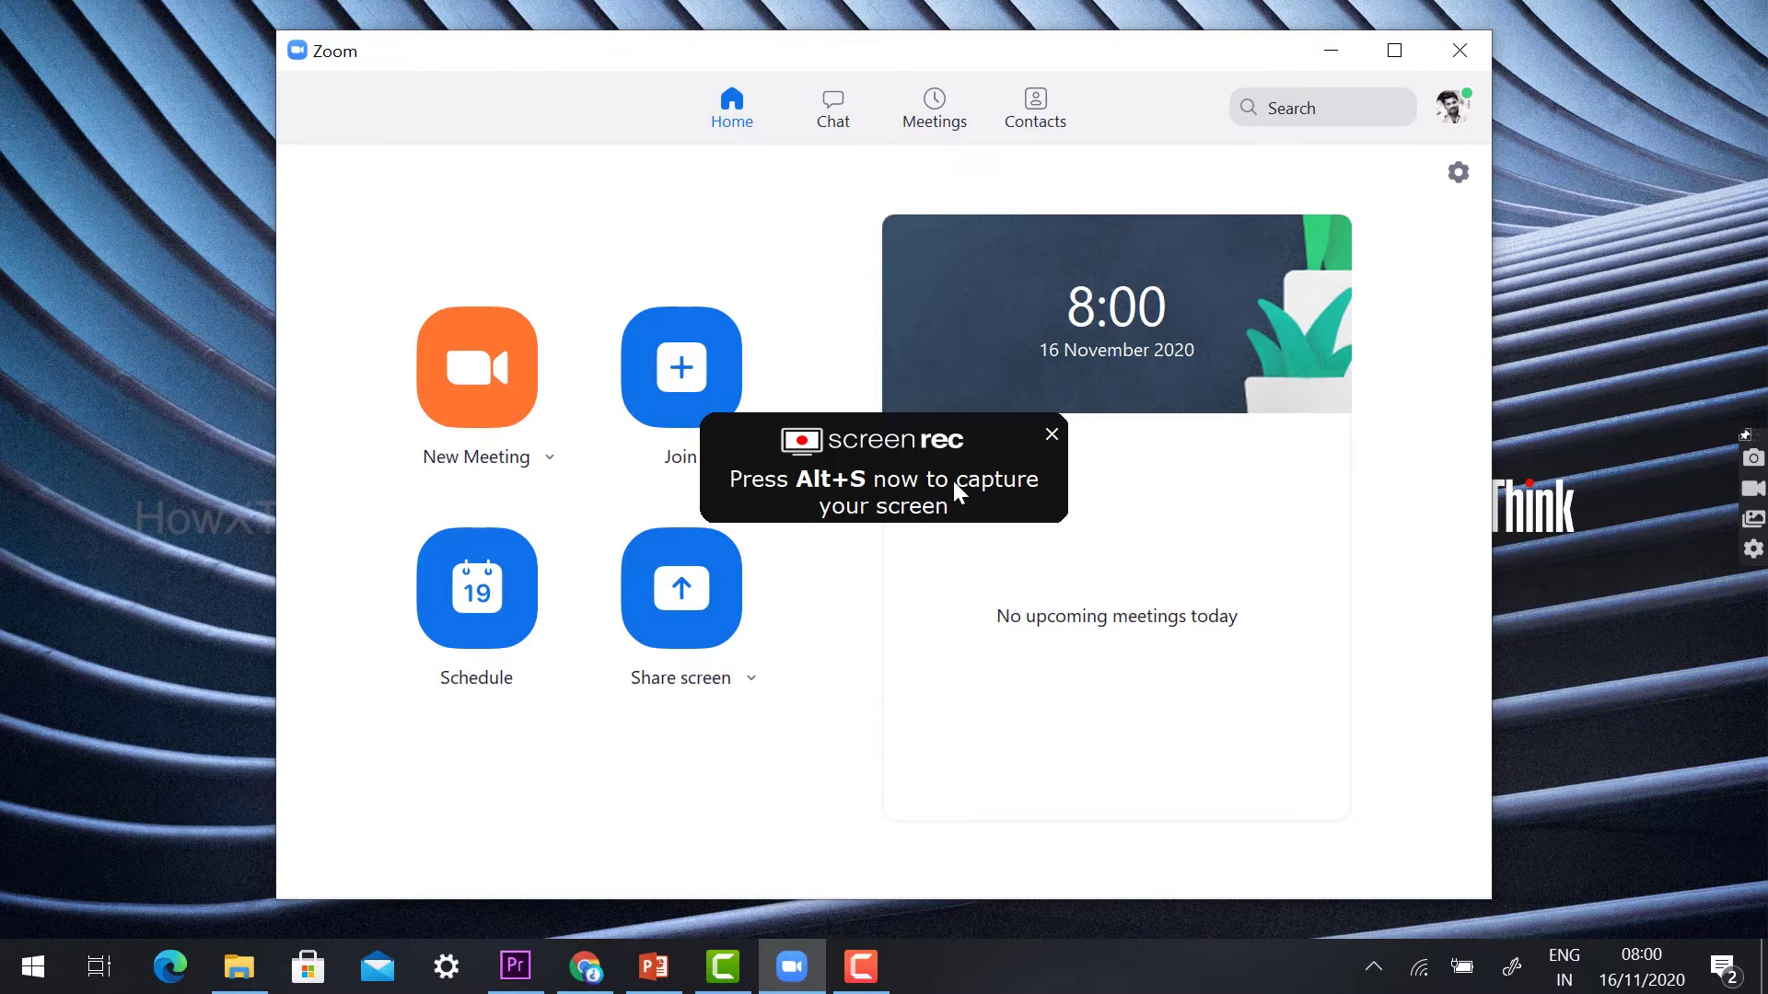
pyautogui.click(1051, 433)
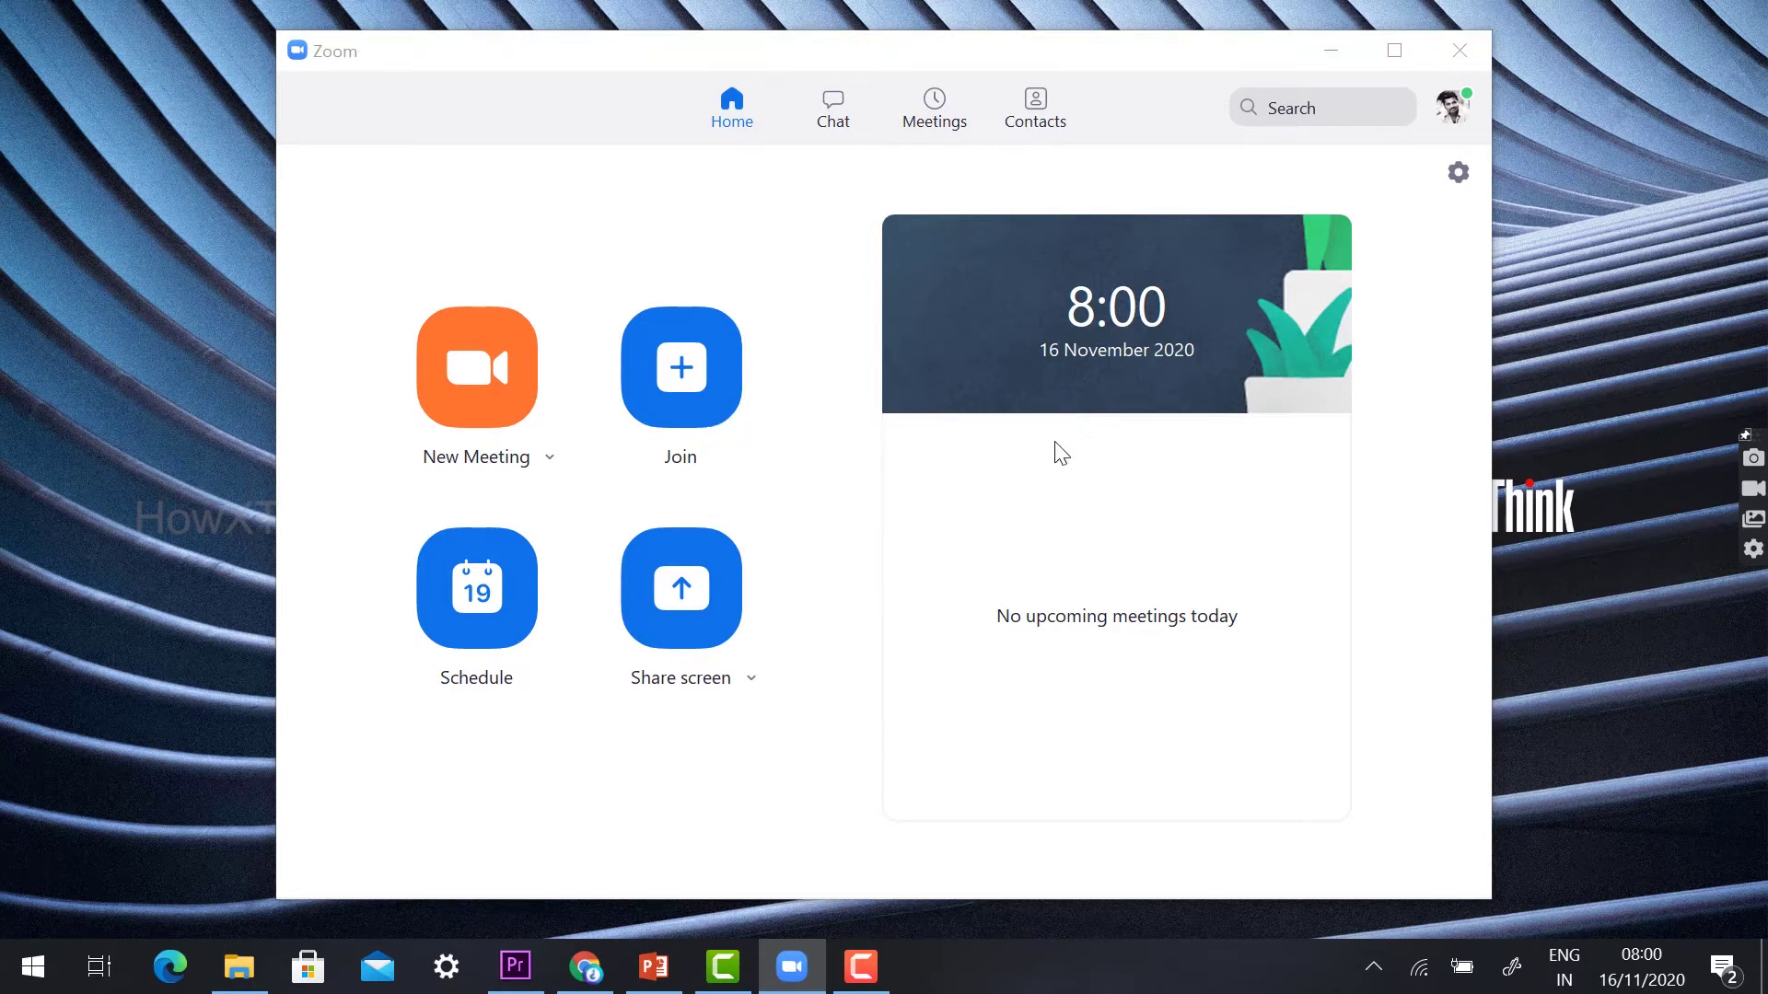
pyautogui.click(1755, 497)
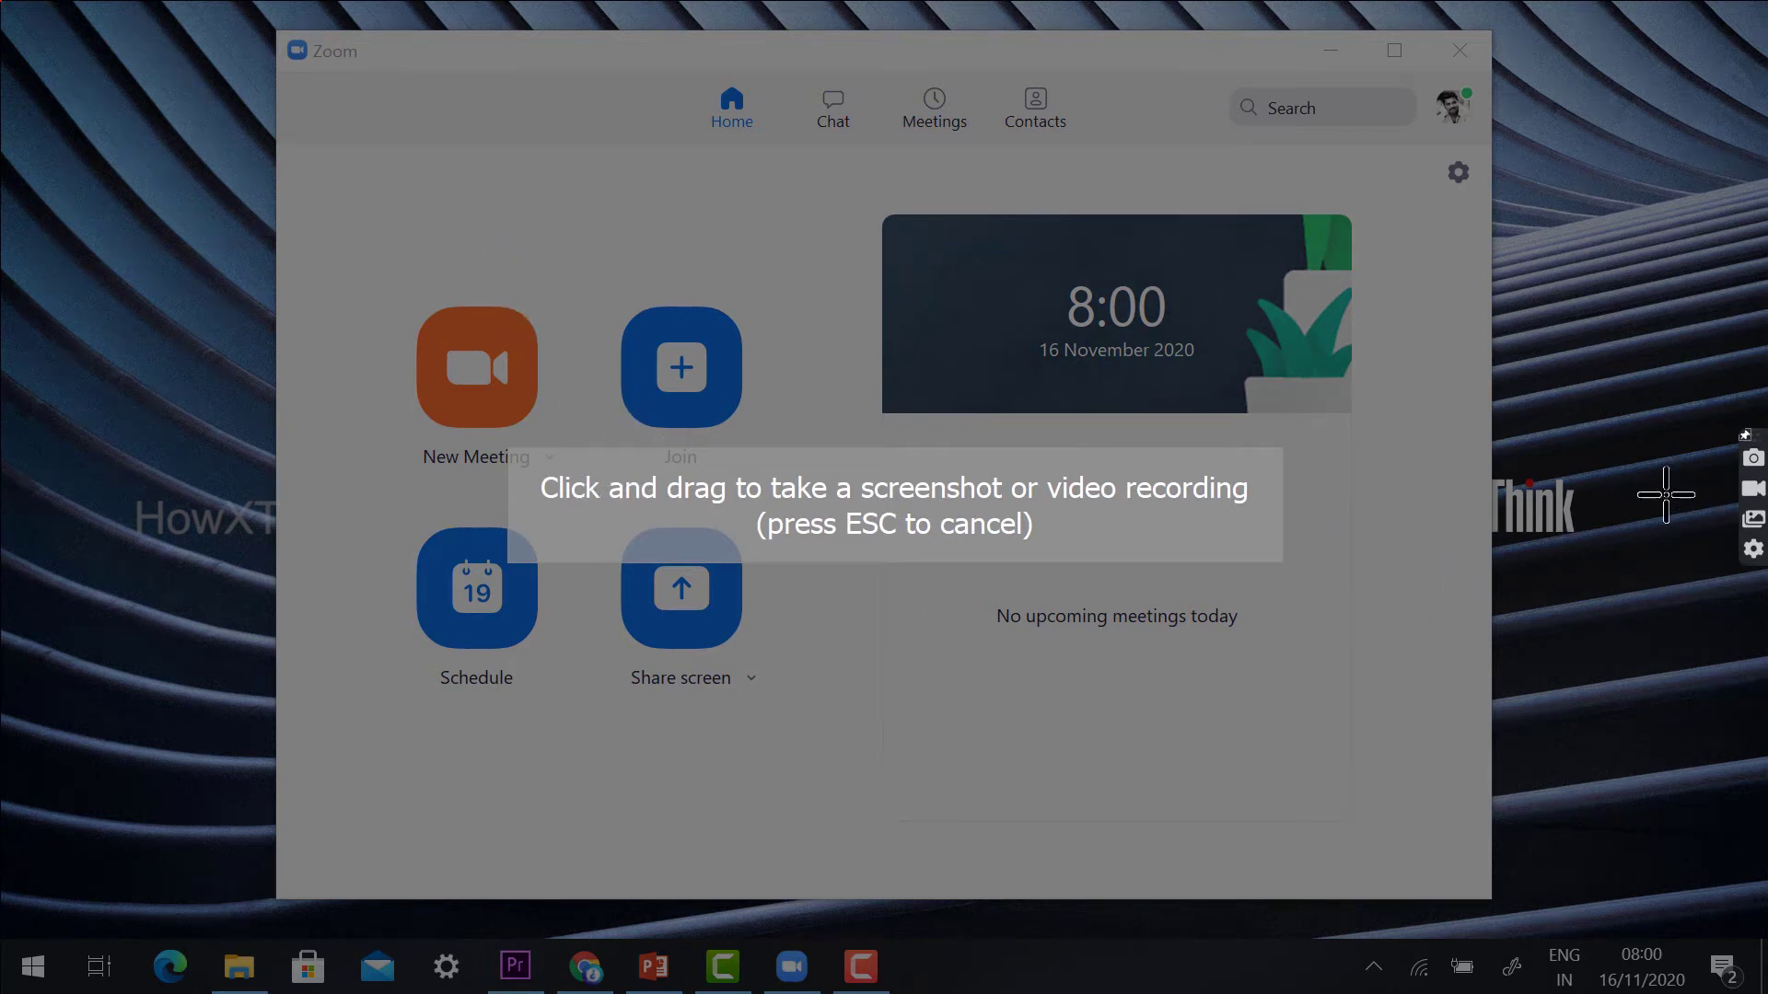
# - Cancel the pending capture, then open and close ScreenRec's settings and empty Gallery
pyautogui.click(1757, 514)
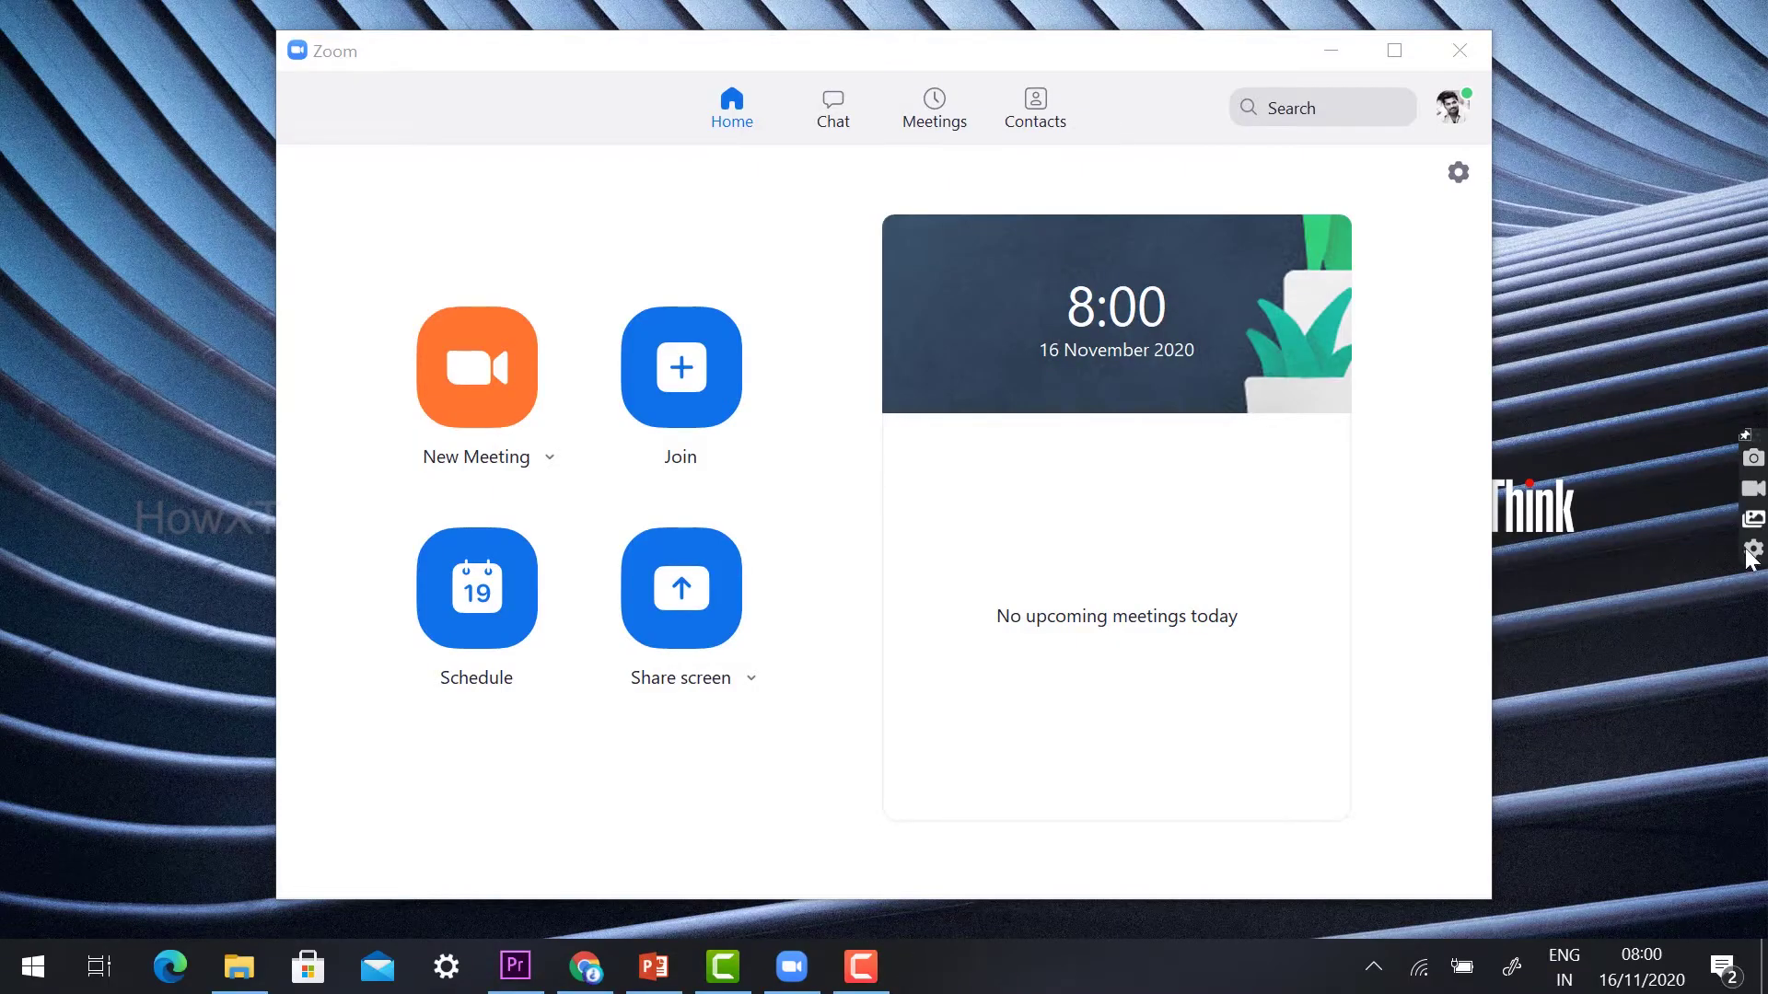
pyautogui.click(1753, 550)
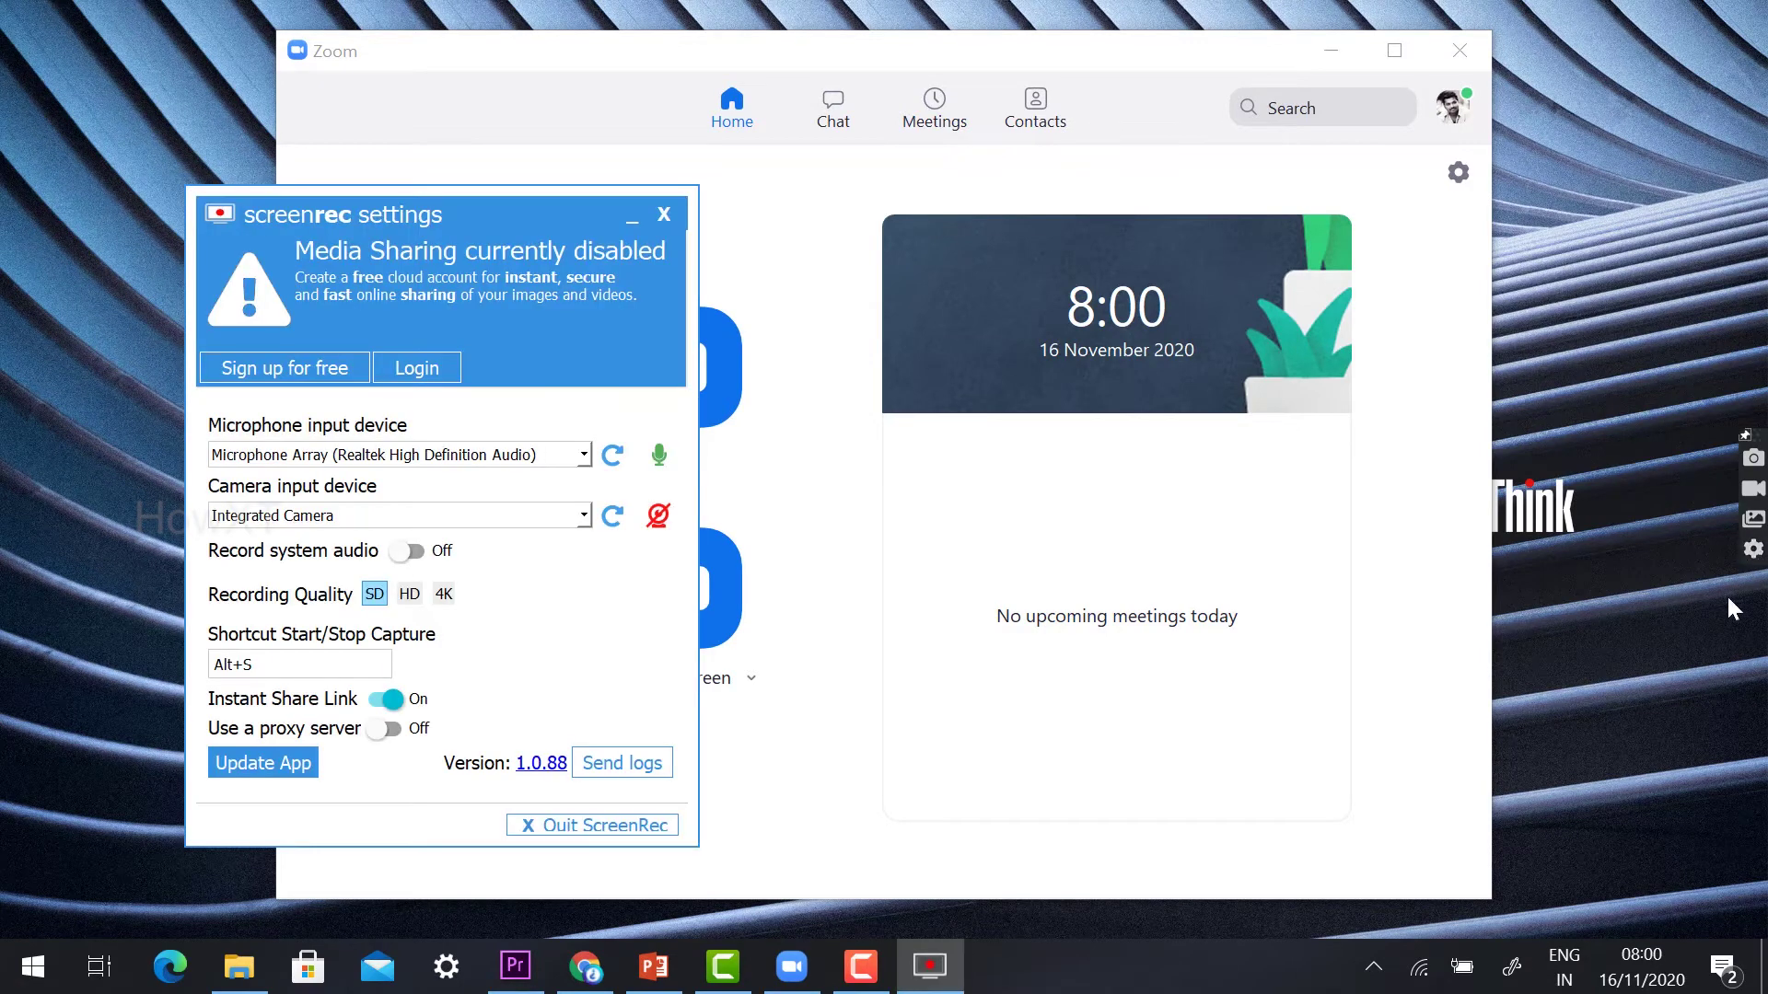
pyautogui.click(661, 215)
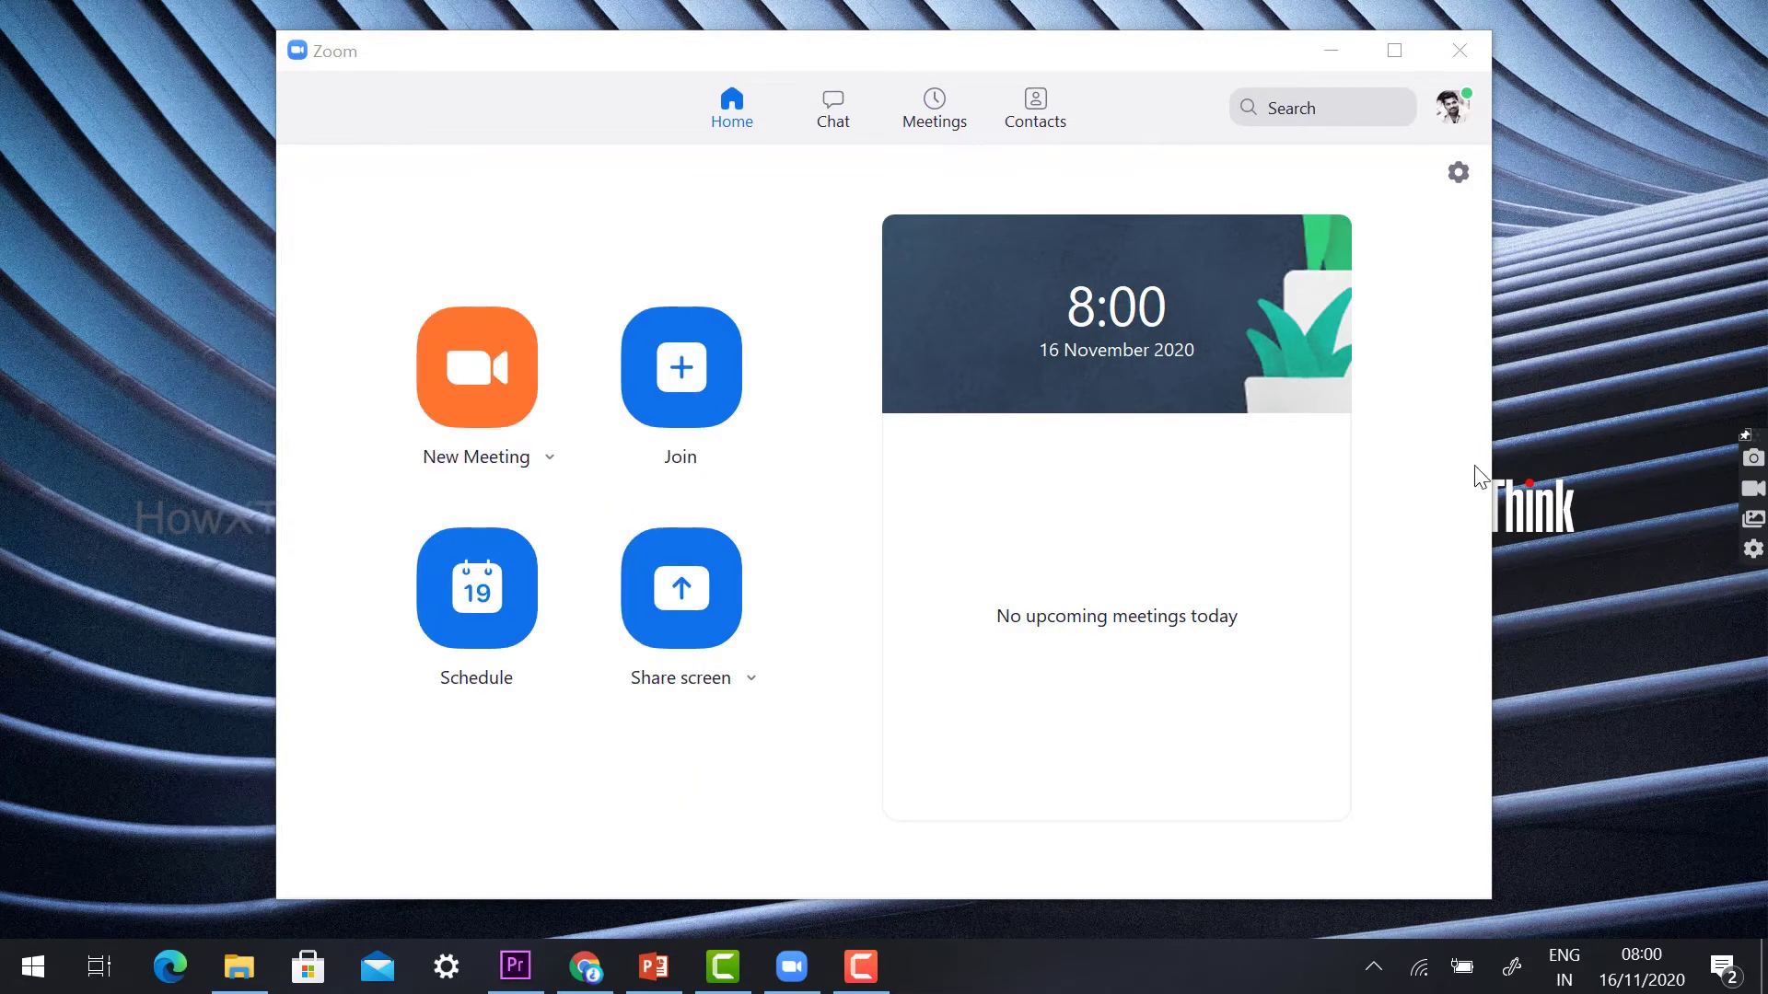
pyautogui.click(1753, 519)
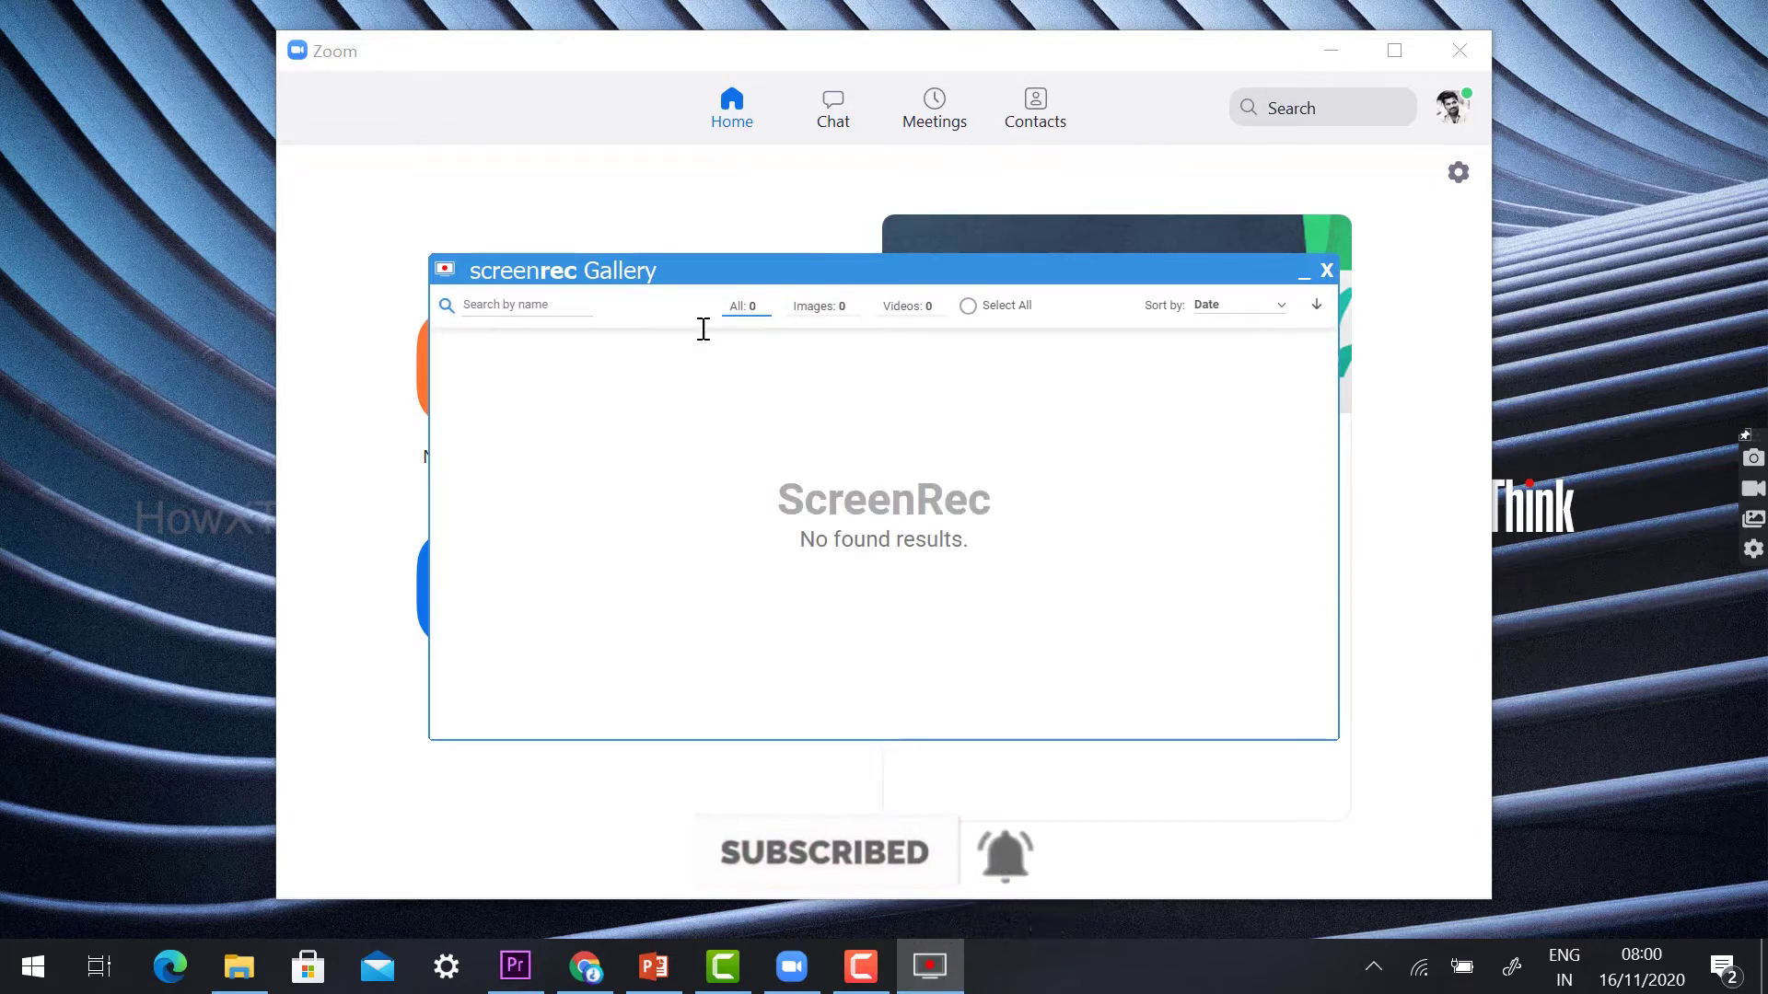
pyautogui.click(1325, 269)
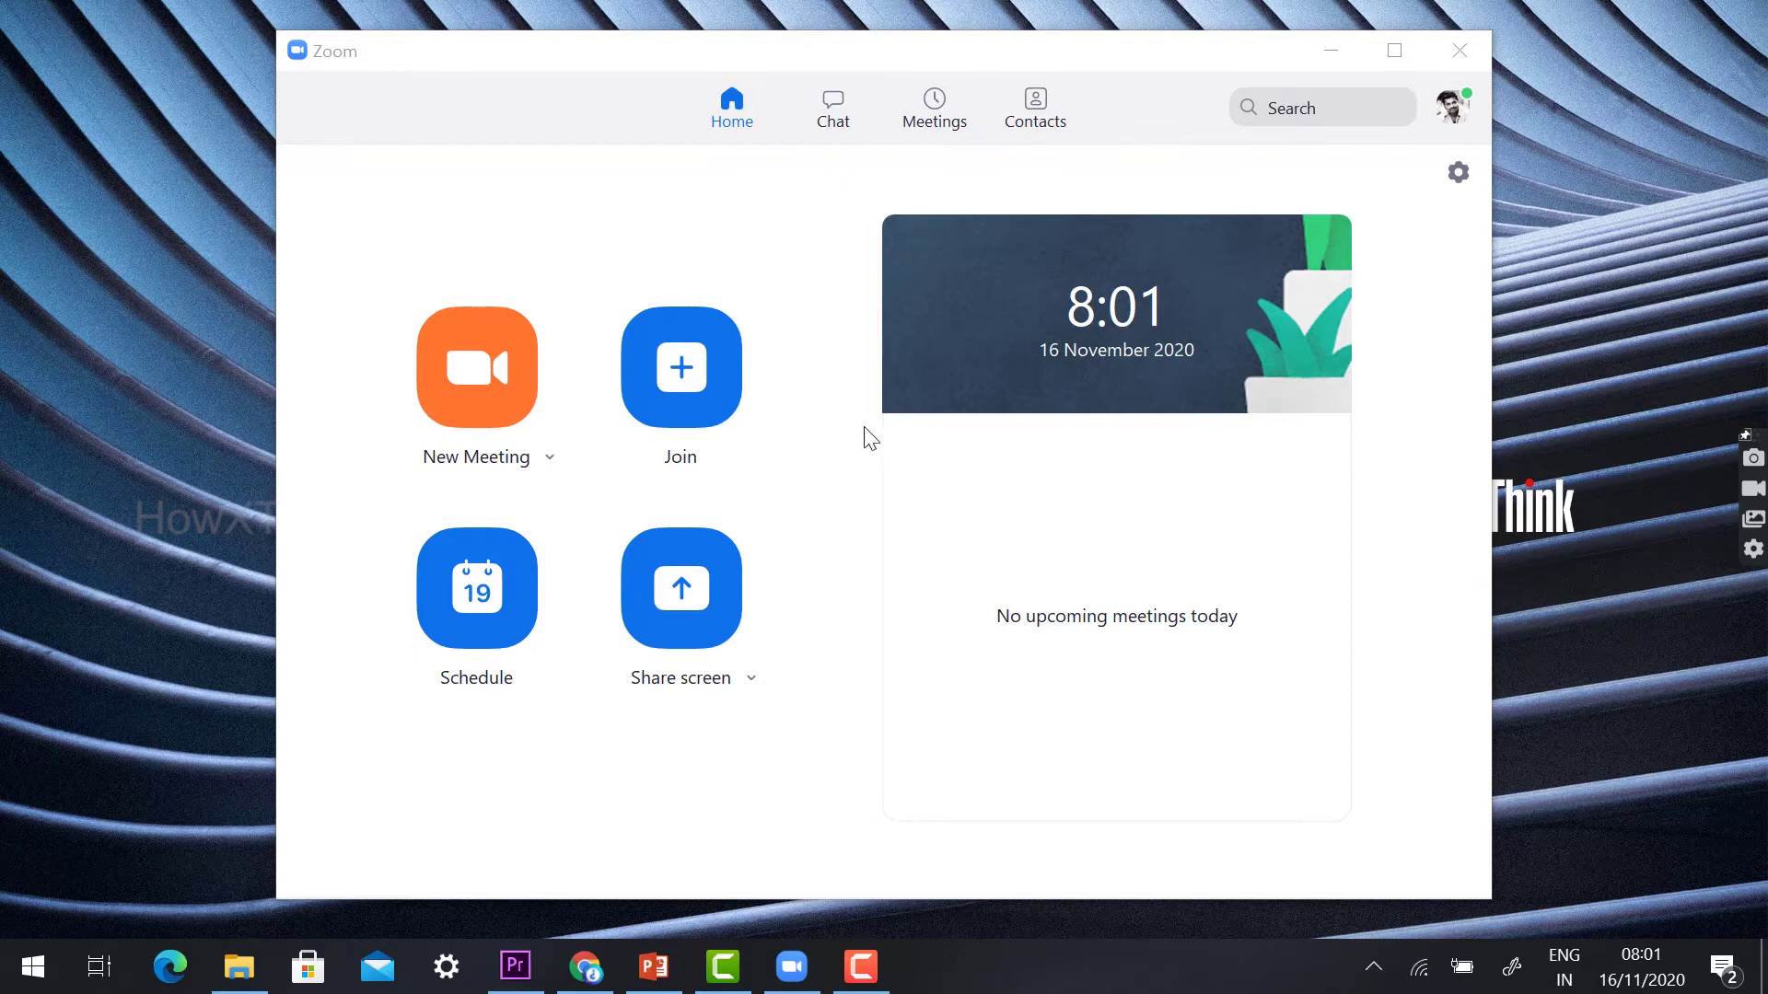
# - Open and cancel Zoom's Join dialog, then record a region drawn around the Zoom window
pyautogui.click(680, 365)
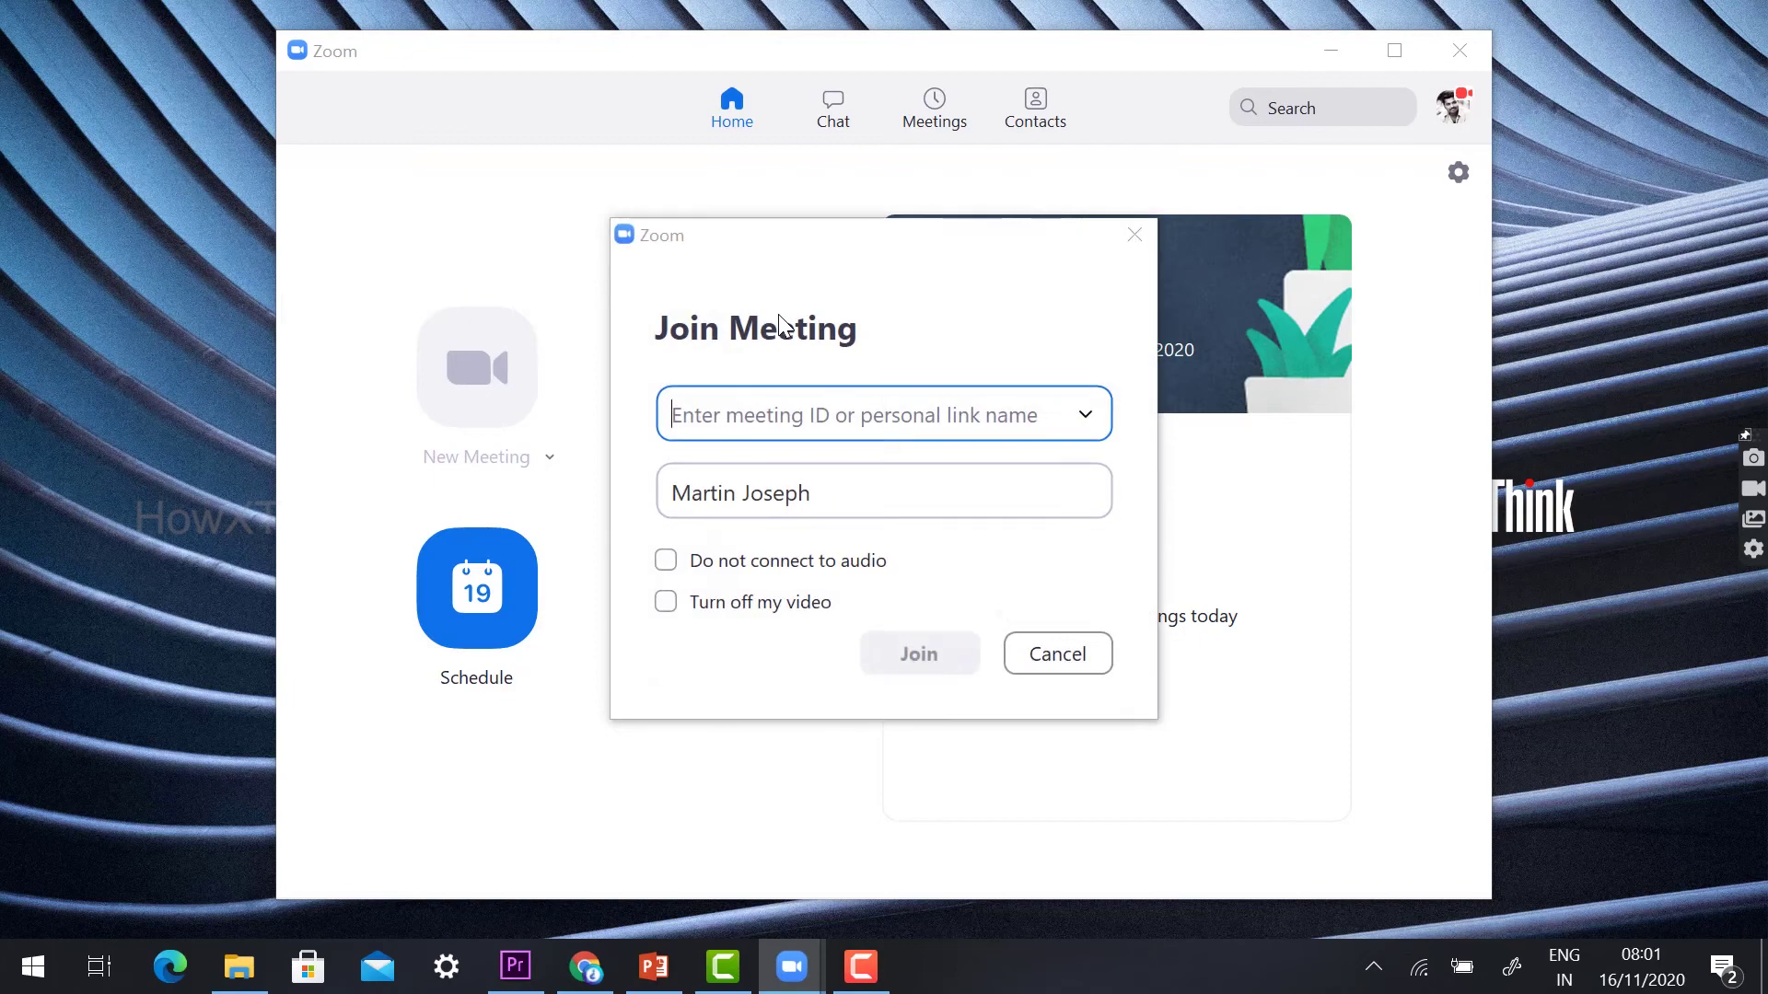
pyautogui.click(1077, 657)
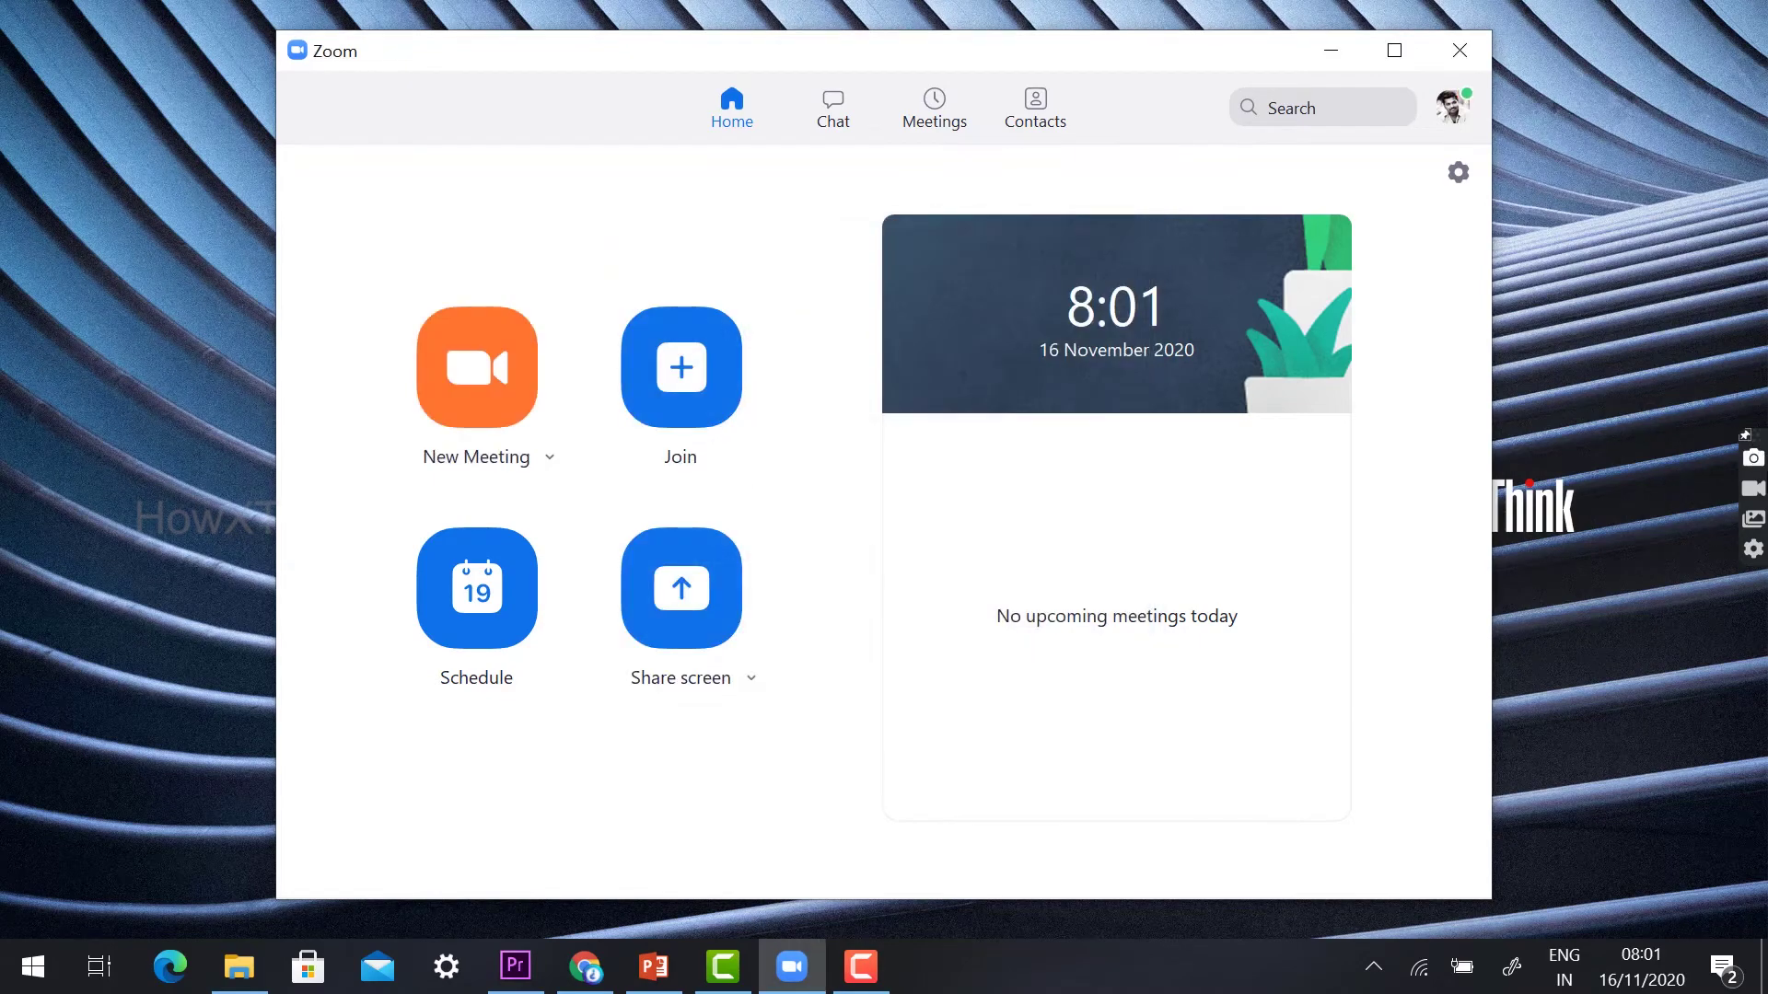
pyautogui.click(1756, 489)
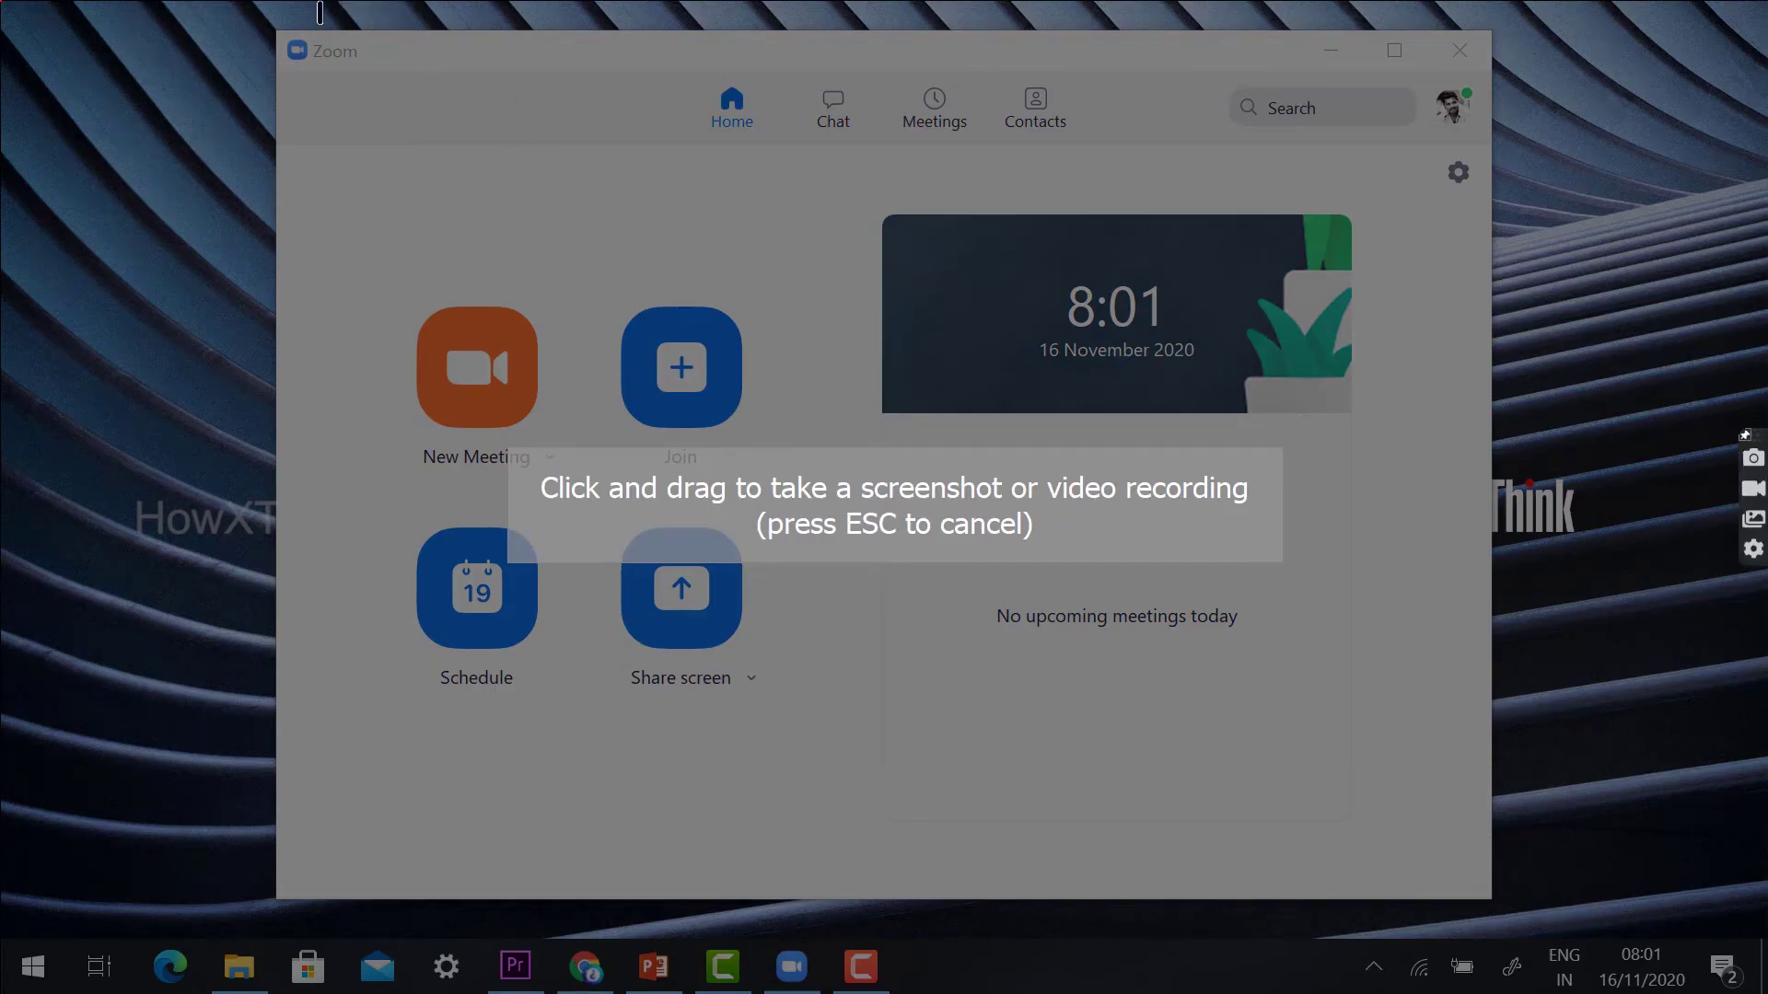
pyautogui.moveTo(80, 3); pyautogui.dragTo(1632, 902)
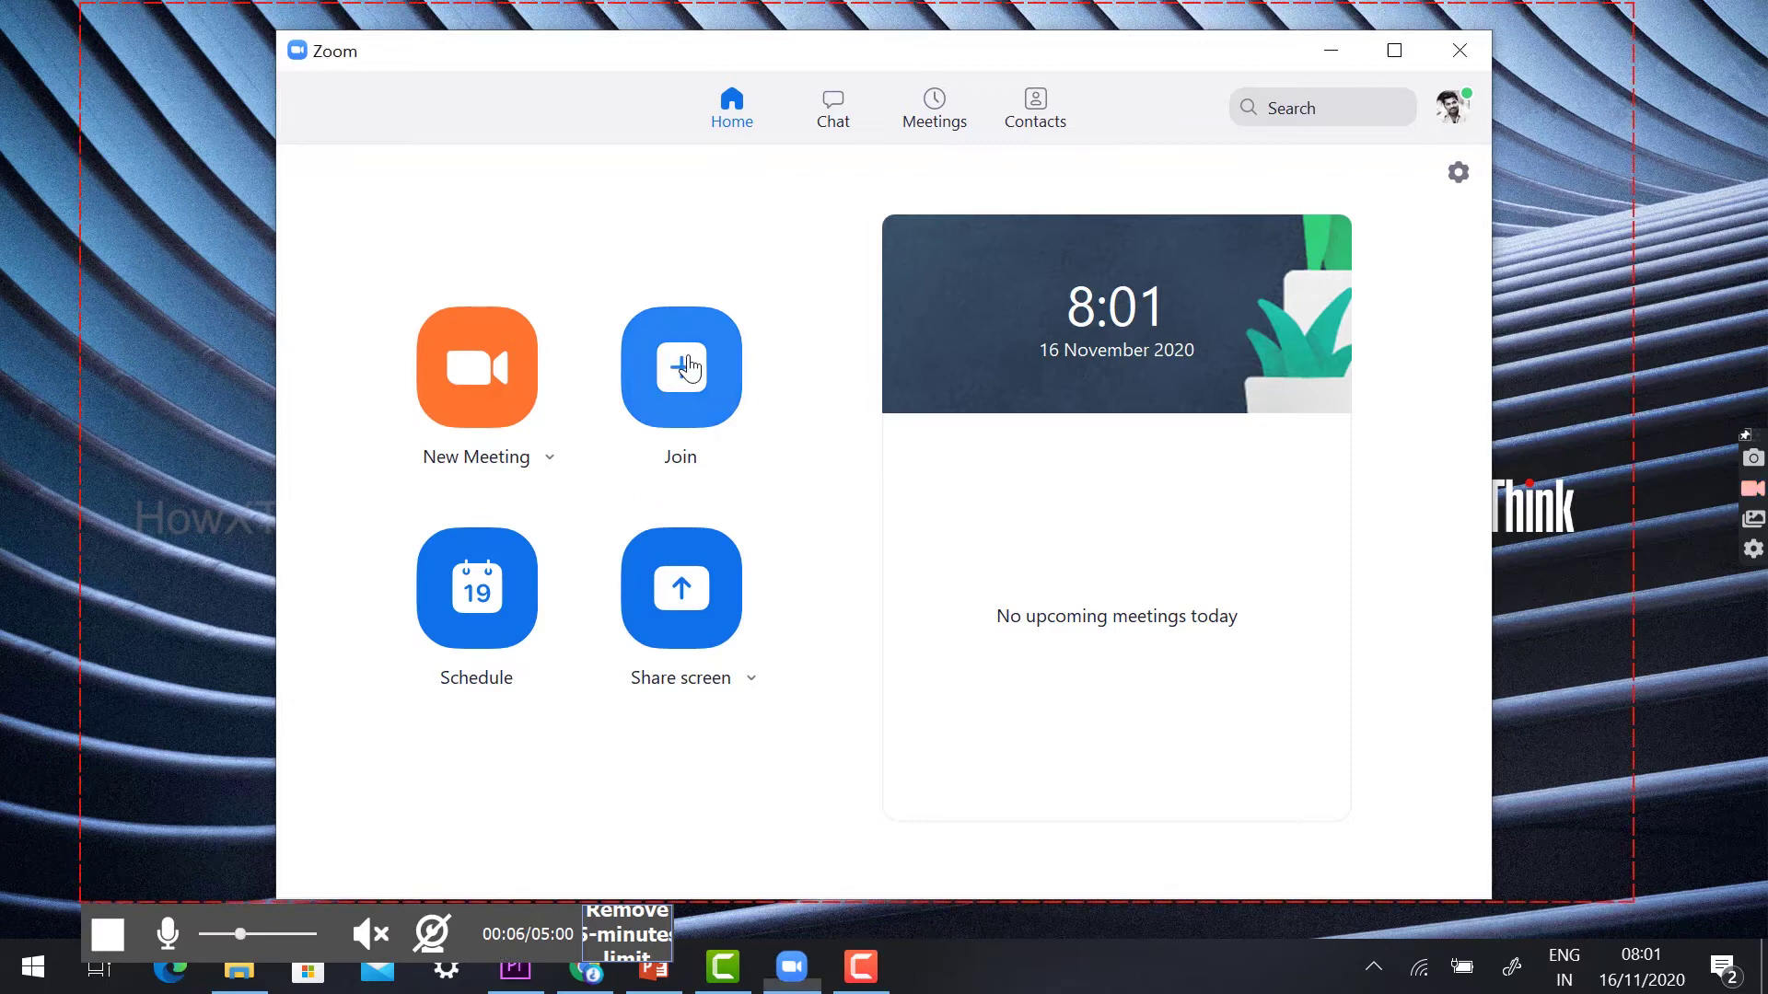
# - Join the class meeting by entering its meeting ID and turn off your own camera
pyautogui.click(684, 364)
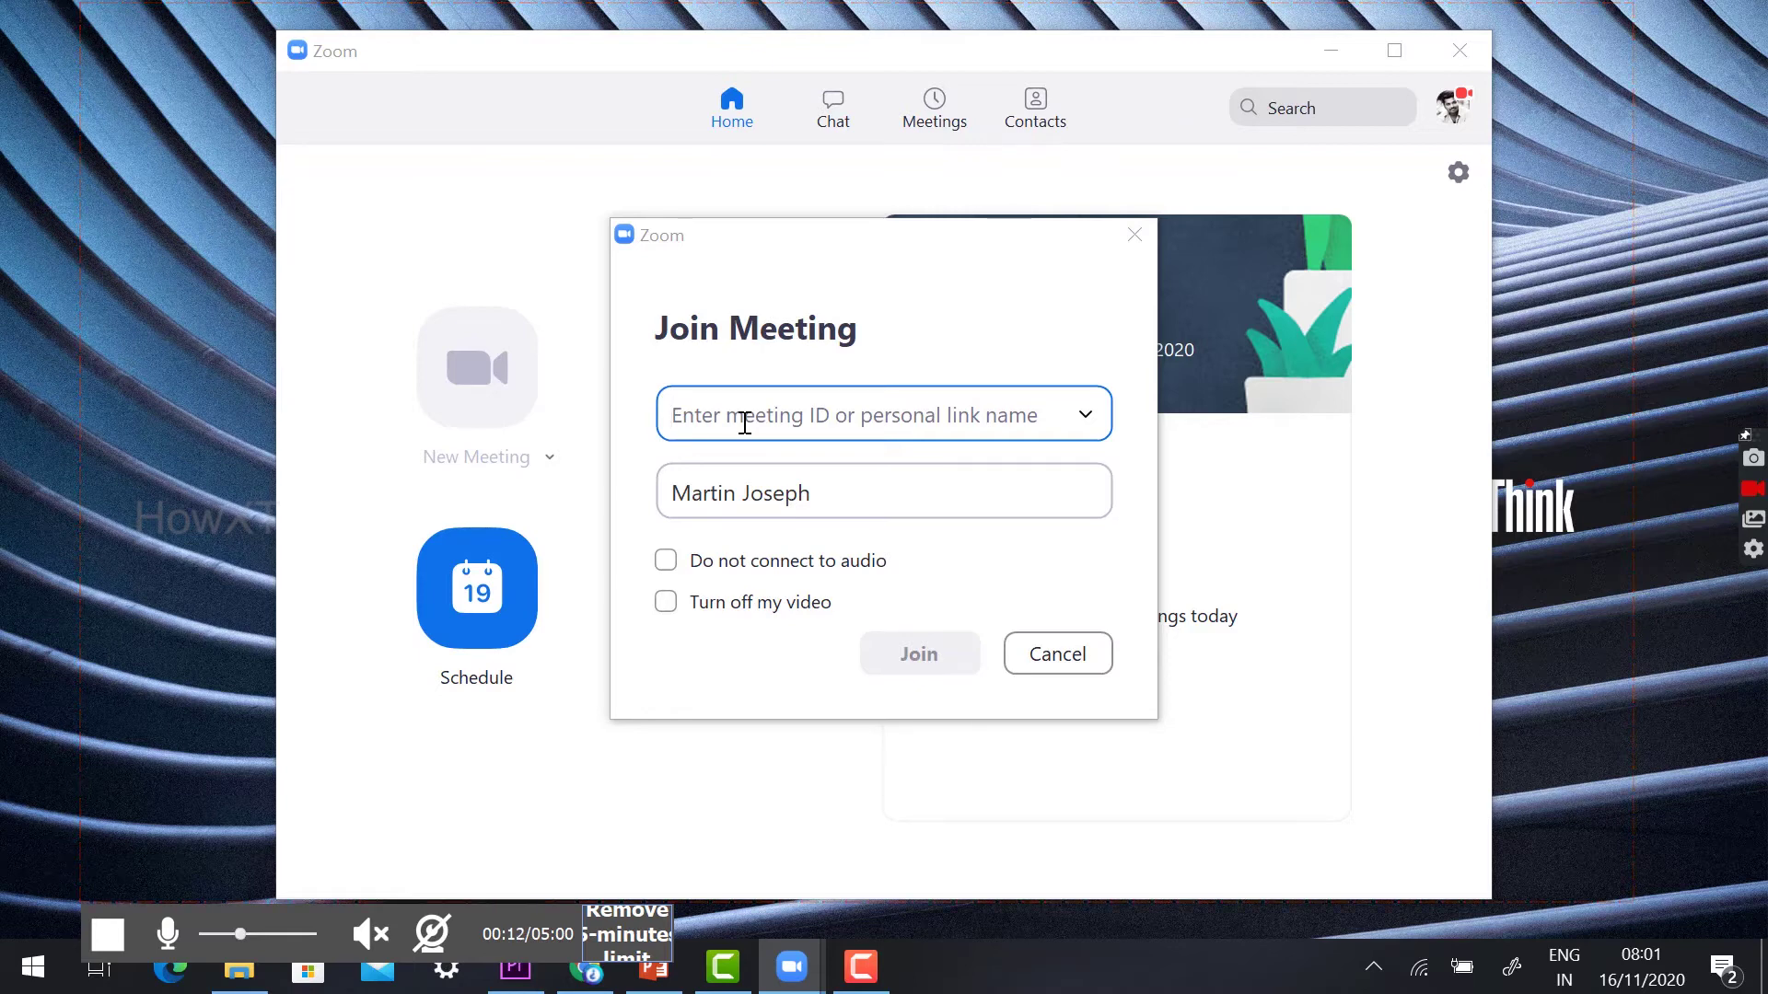
pyautogui.write('9')
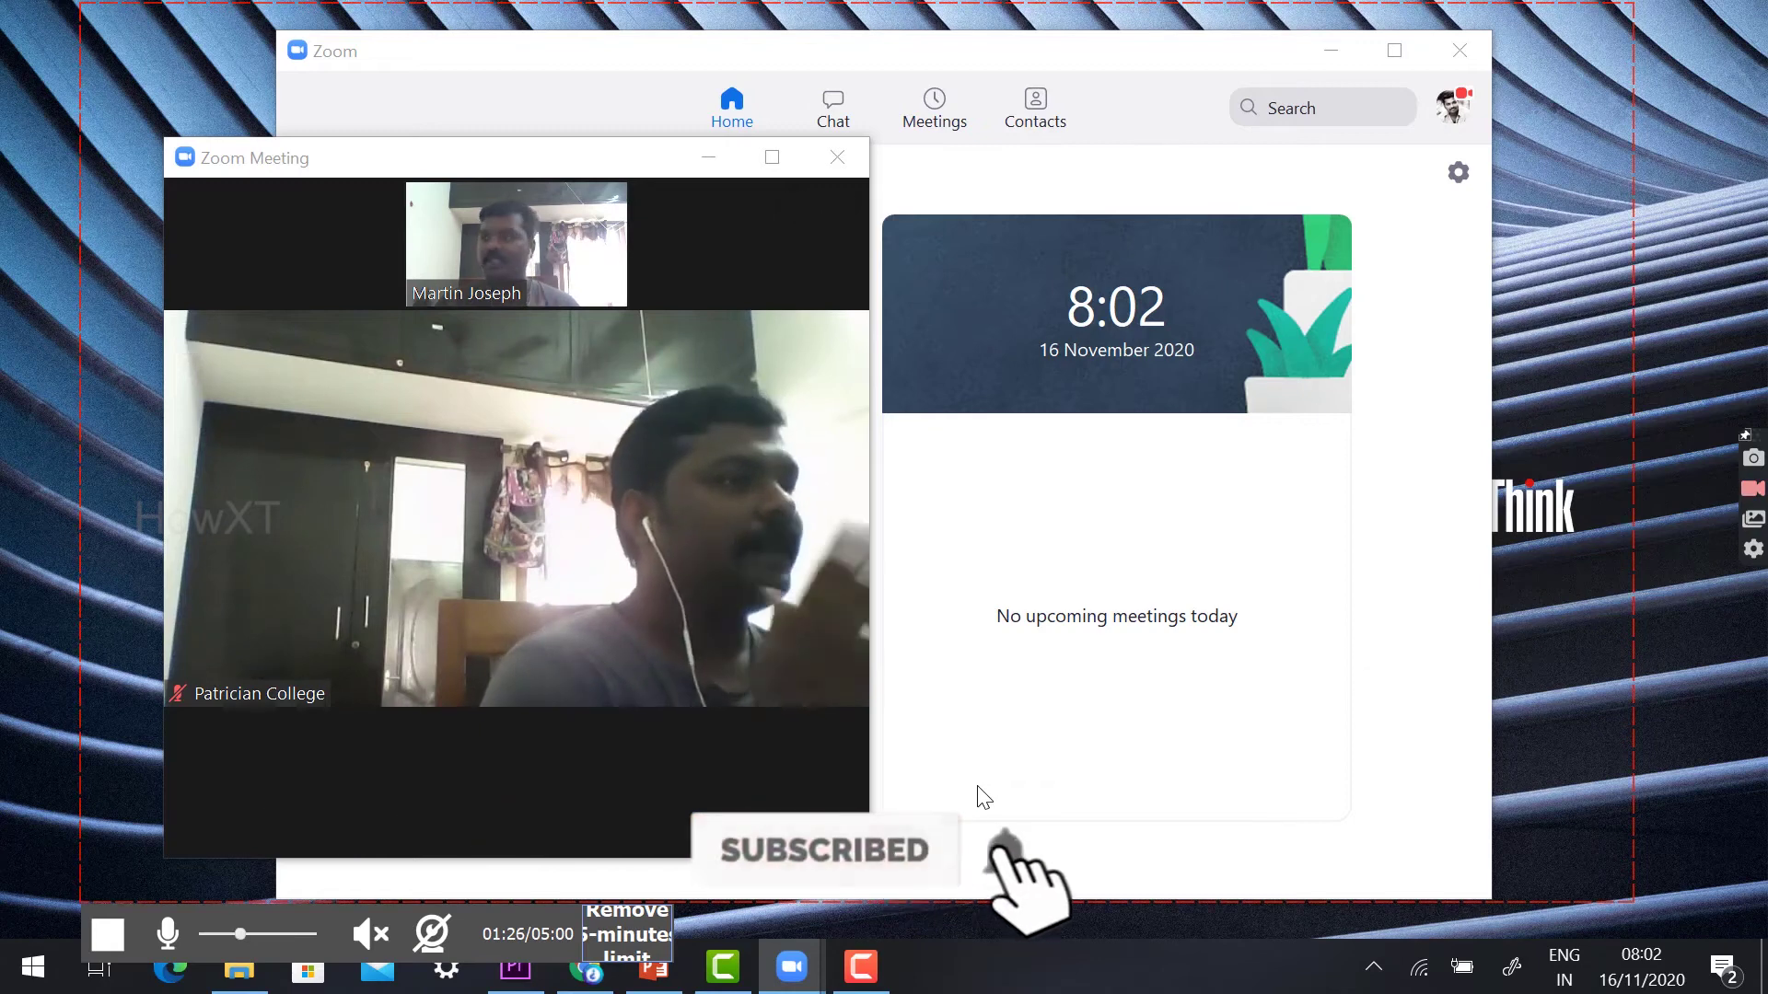
pyautogui.moveTo(682, 276)
pyautogui.click(341, 810)
# - Move the meeting window and stretch its top, left, right and bottom edges to enlarge it
pyautogui.moveTo(559, 161); pyautogui.dragTo(895, 128)
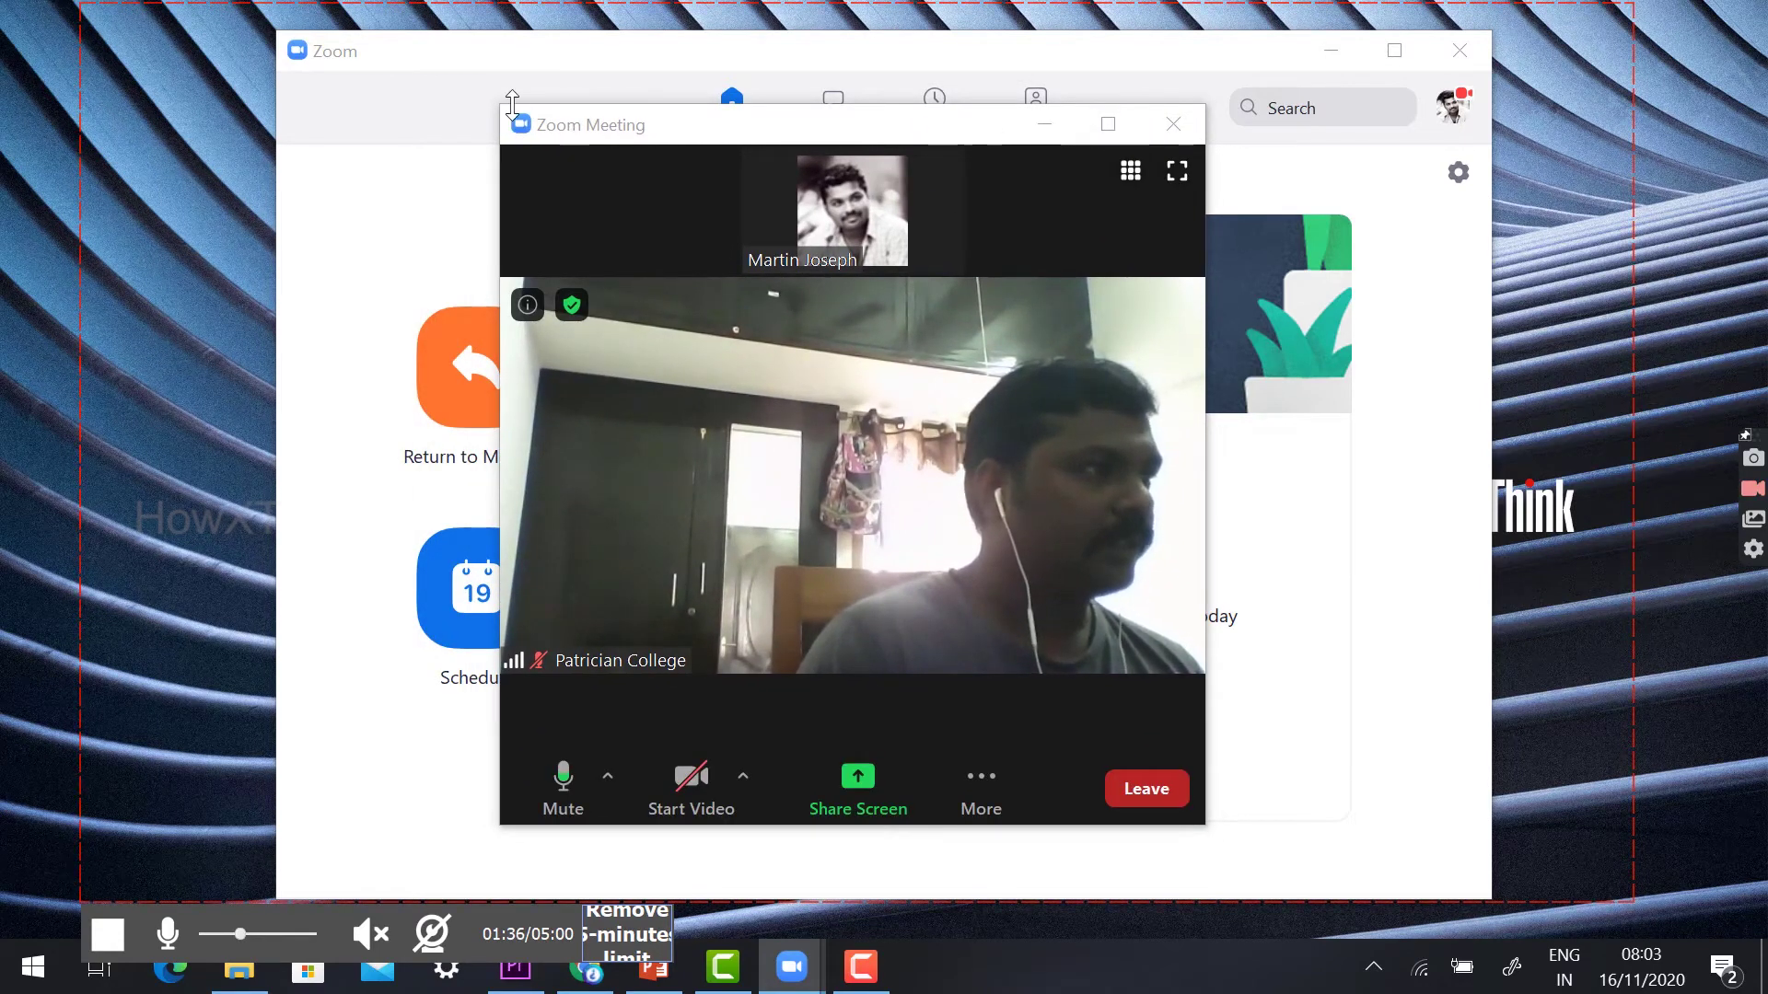
pyautogui.moveTo(509, 105); pyautogui.dragTo(509, 40)
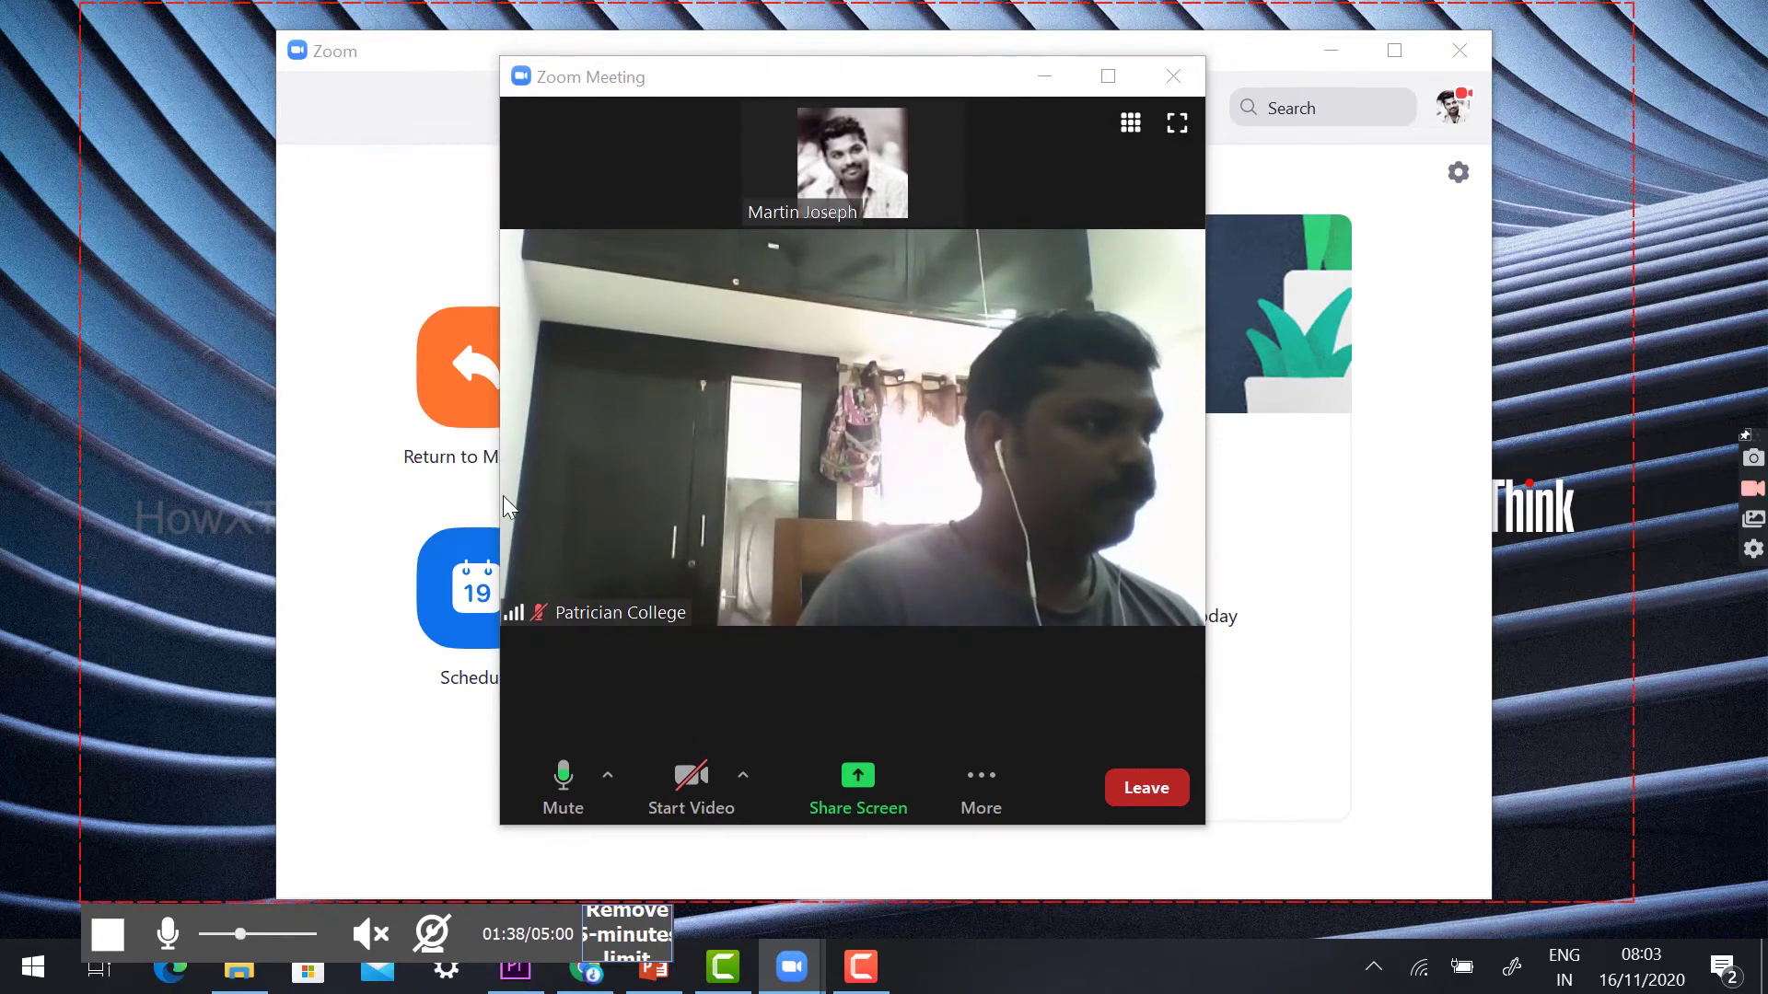
pyautogui.moveTo(316, 478); pyautogui.dragTo(205, 479)
pyautogui.moveTo(1210, 671); pyautogui.dragTo(1542, 708)
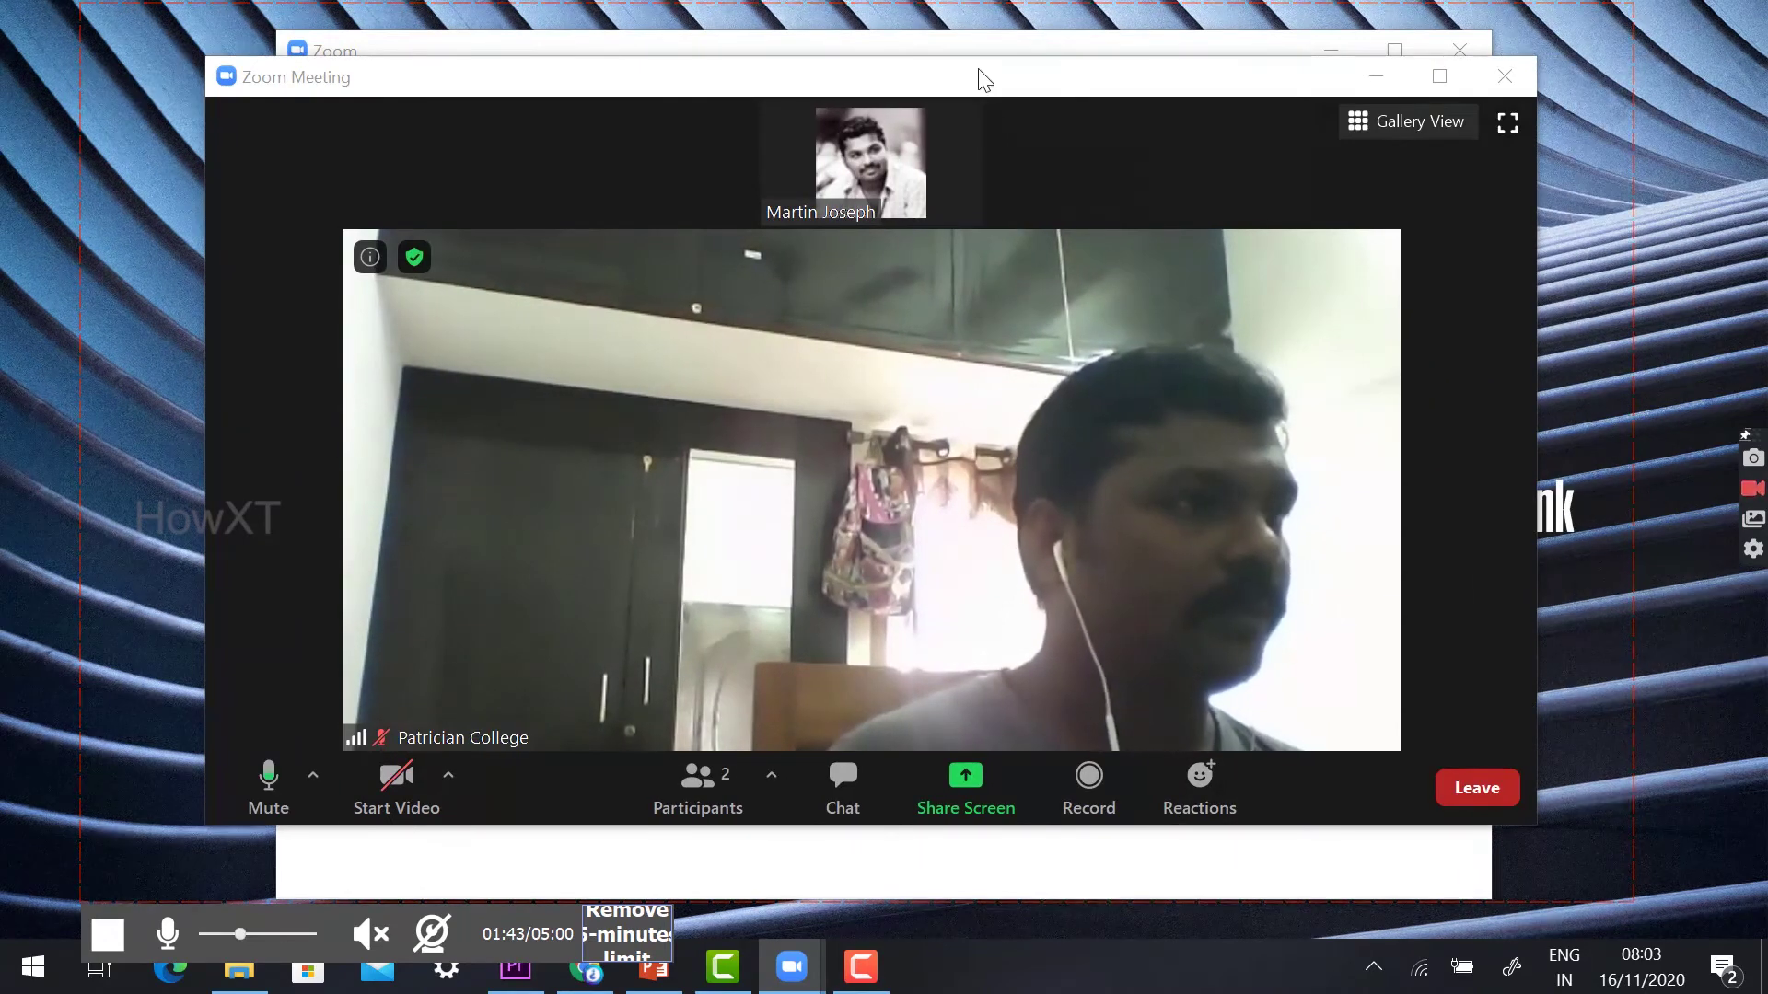
pyautogui.moveTo(976, 55)
pyautogui.mouseDown()
pyautogui.moveTo(979, 11)
pyautogui.moveTo(976, 28)
pyautogui.mouseUp()
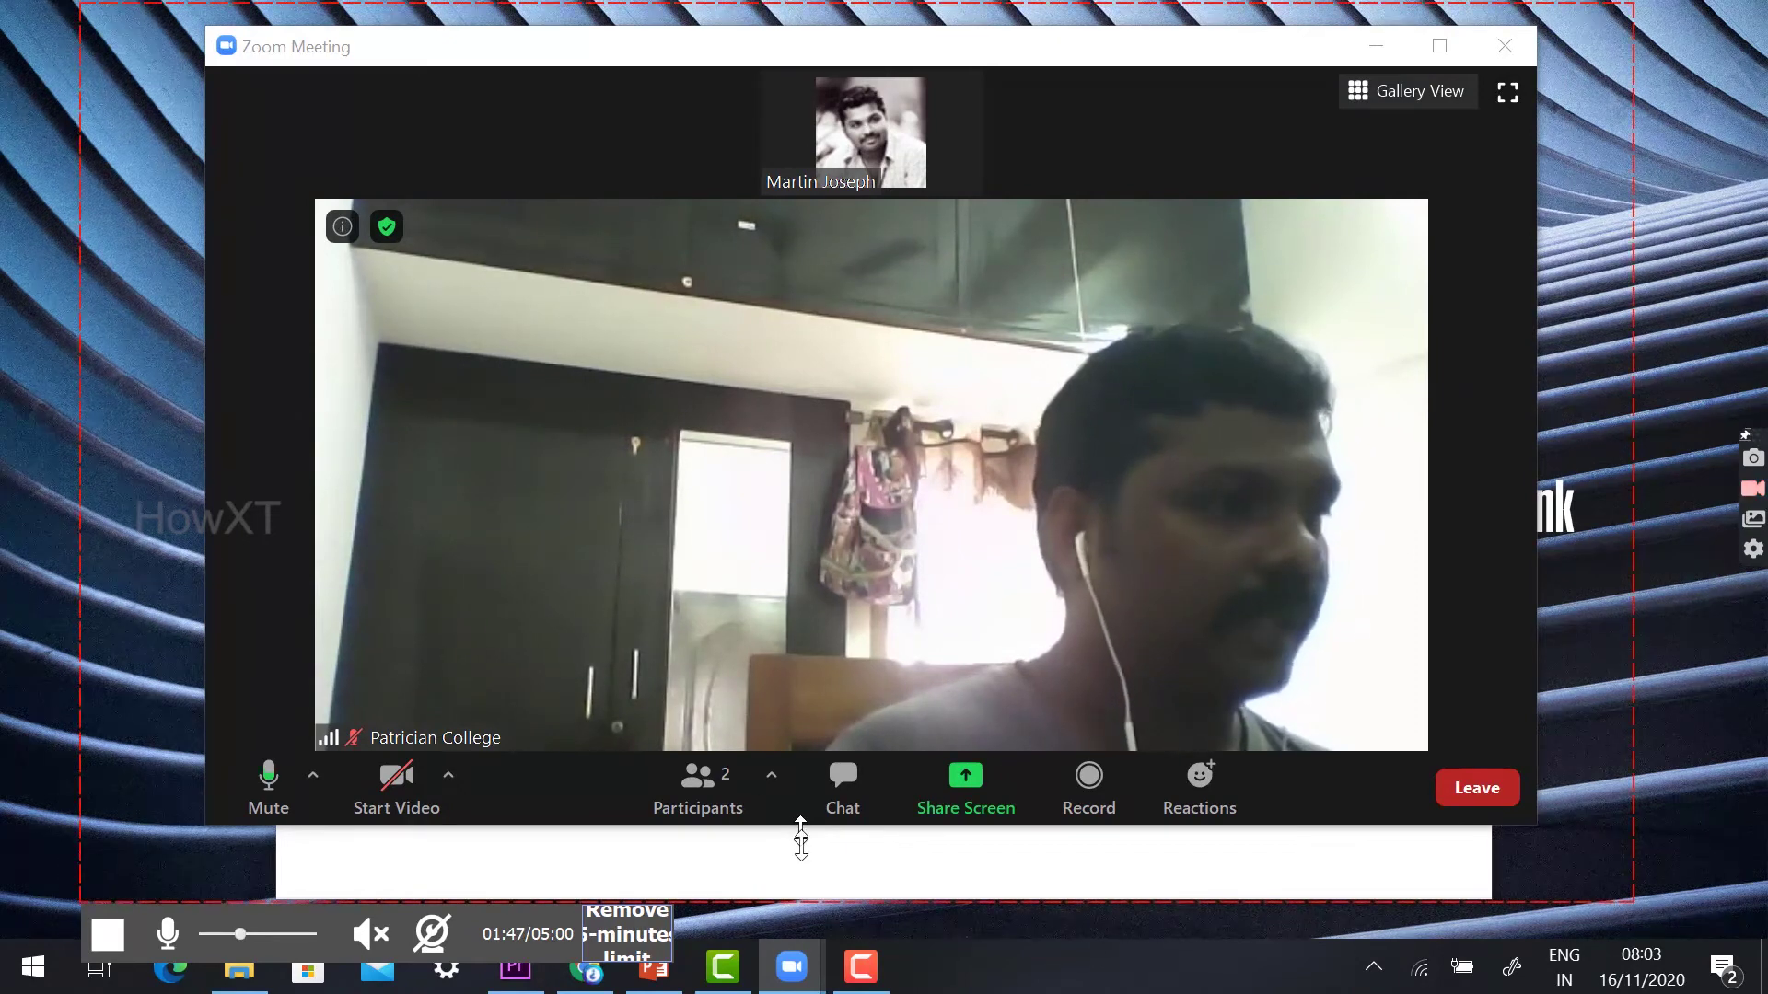
pyautogui.moveTo(801, 829); pyautogui.dragTo(801, 858)
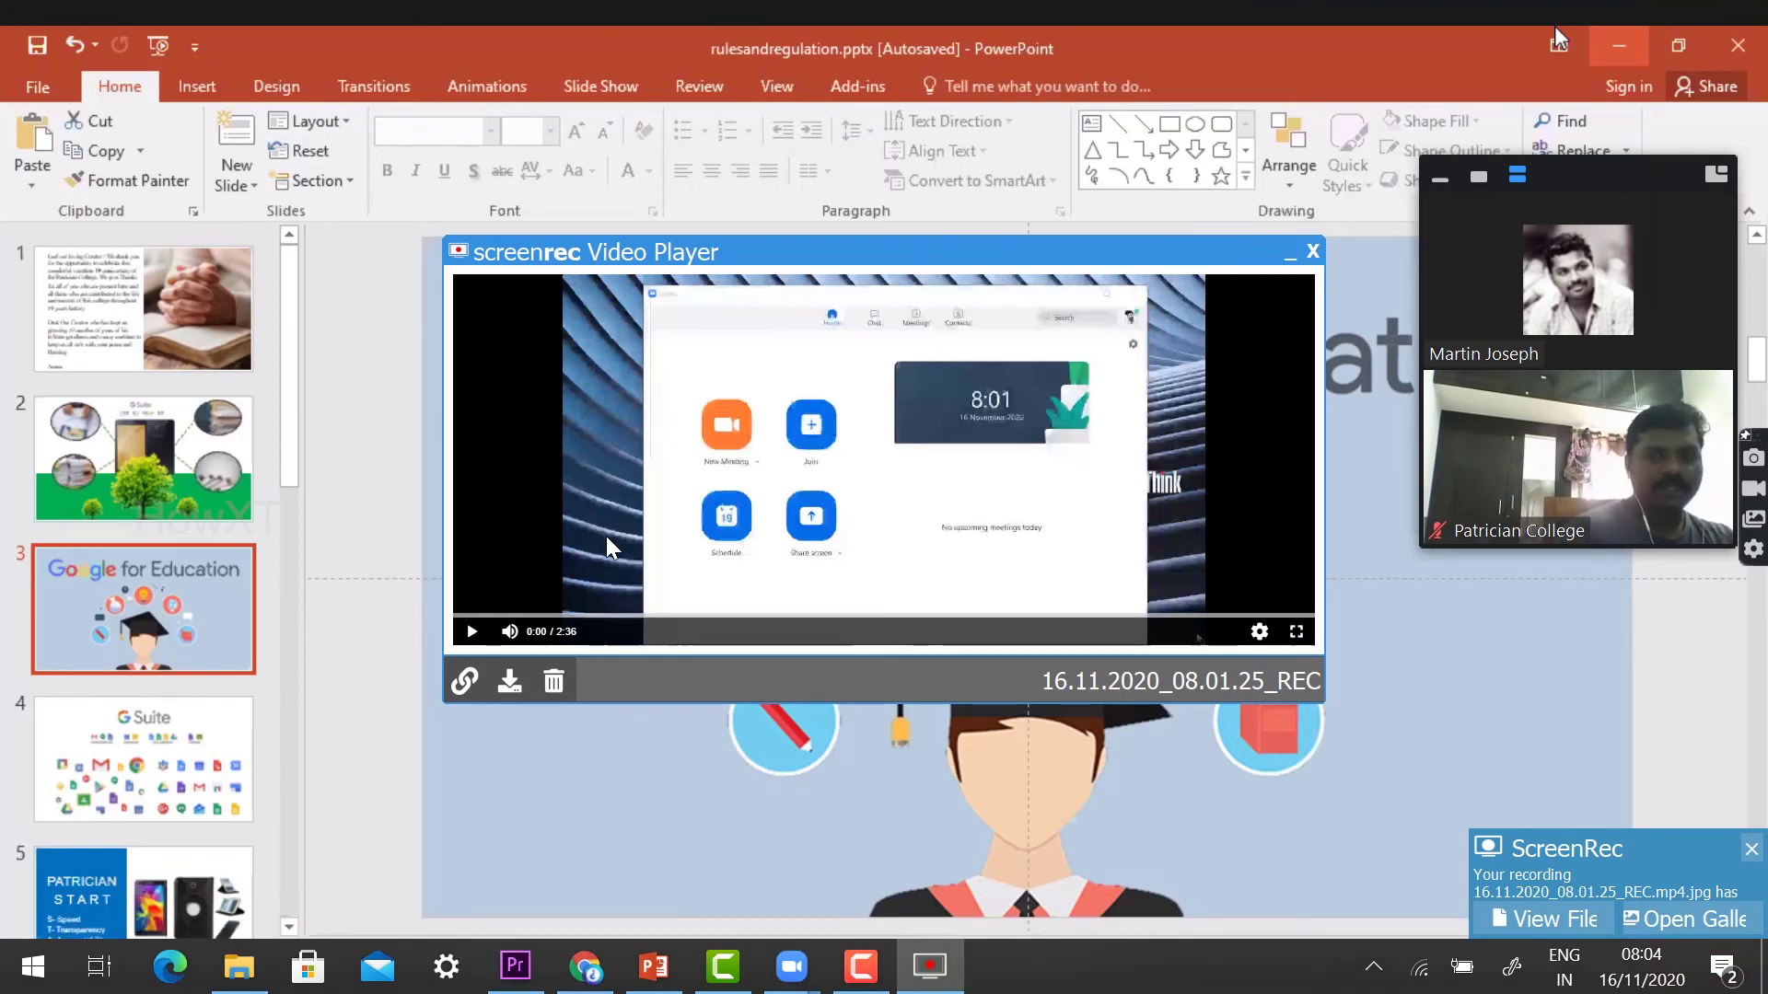
# - Play the 2:36 recording, skim ahead through the password and meeting-opening footage, then pause
pyautogui.click(471, 631)
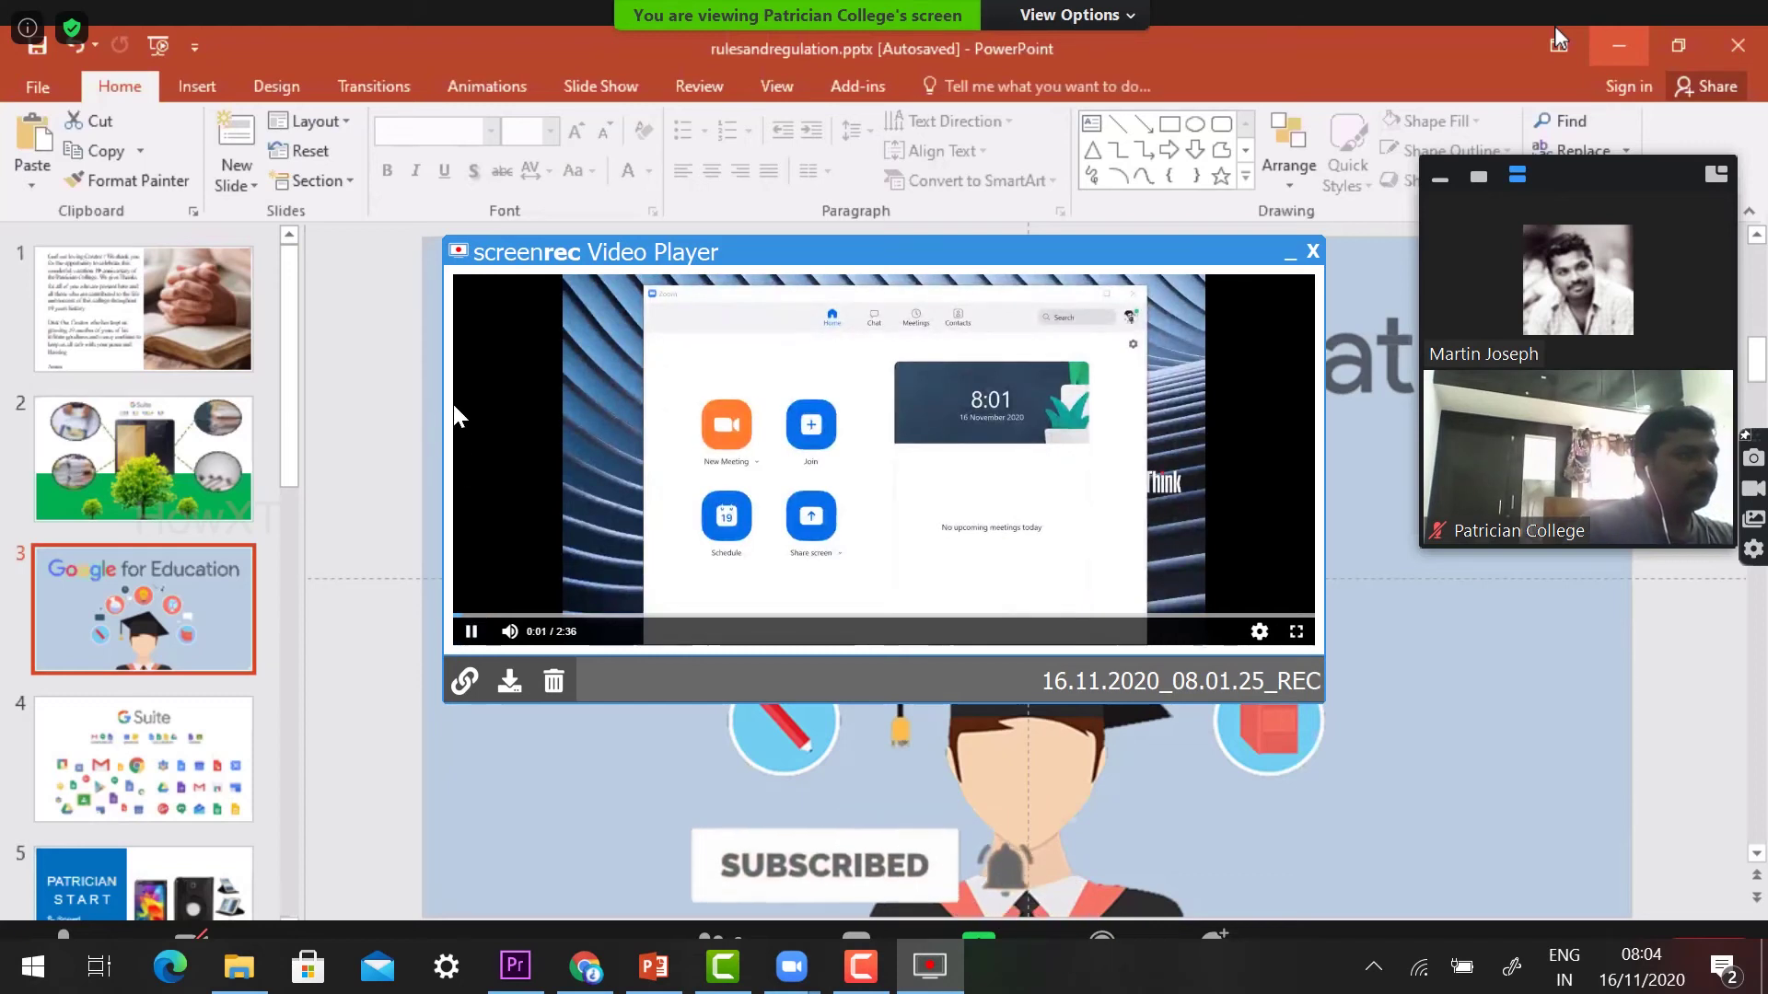
pyautogui.click(652, 622)
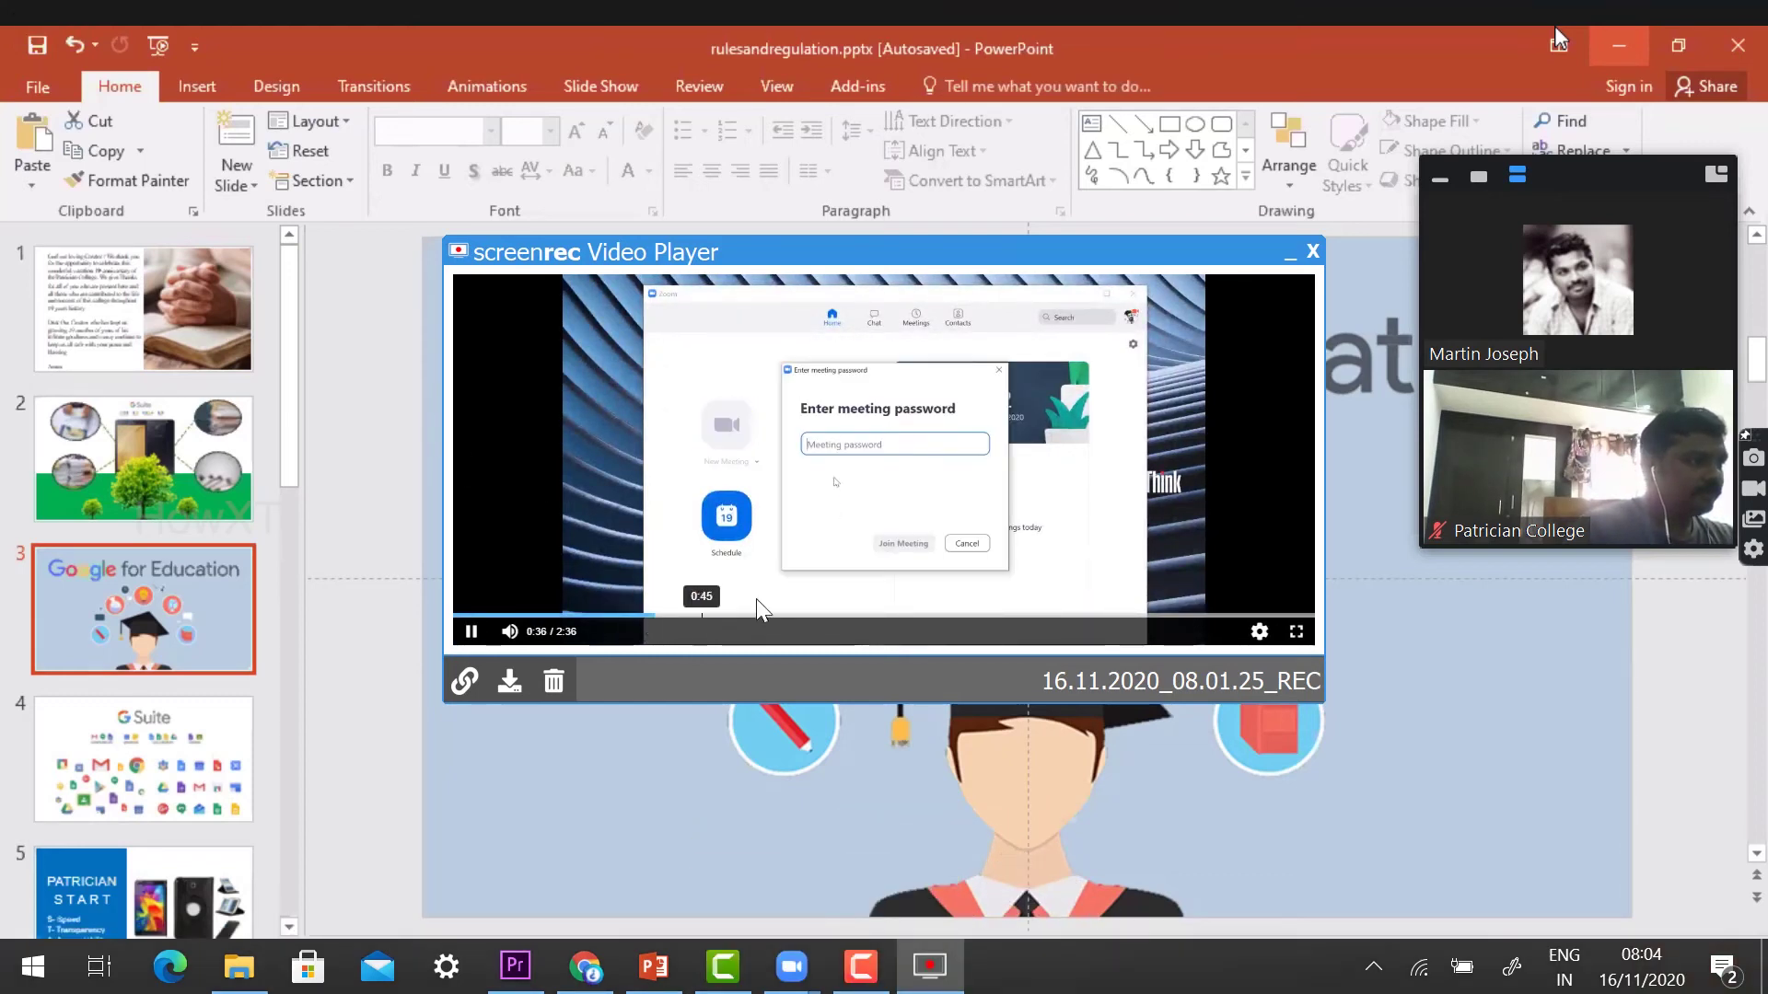
pyautogui.click(911, 617)
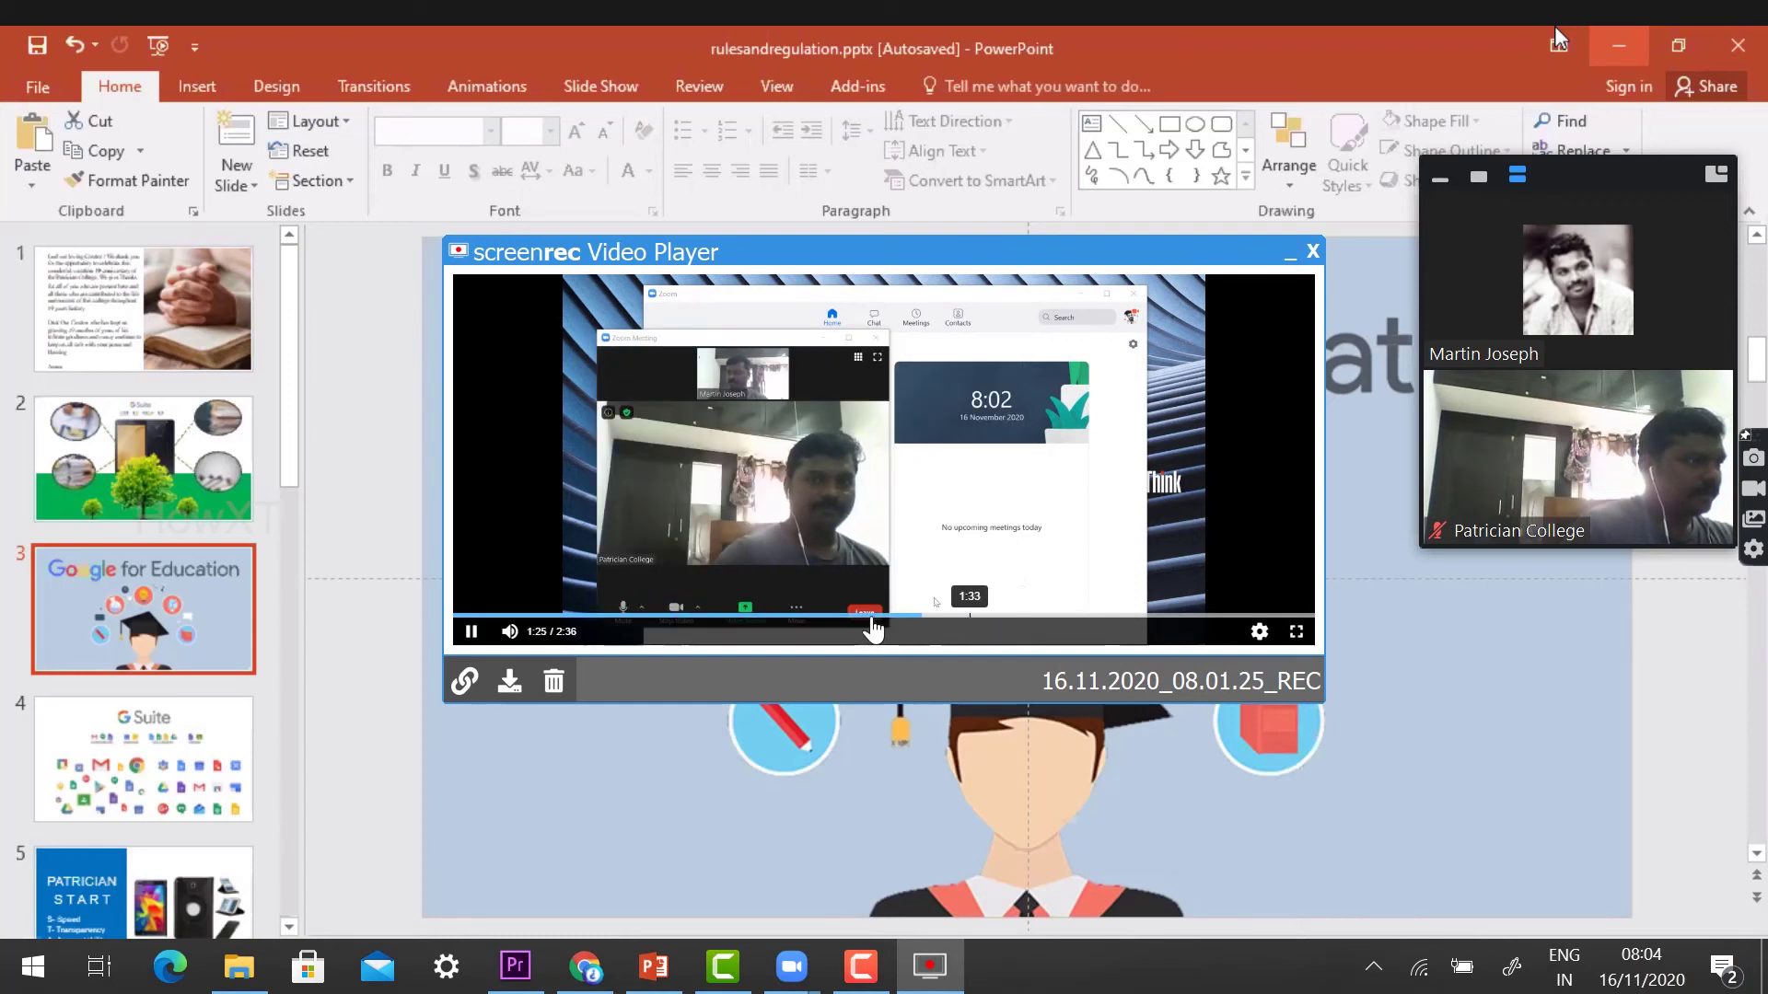
pyautogui.click(1036, 616)
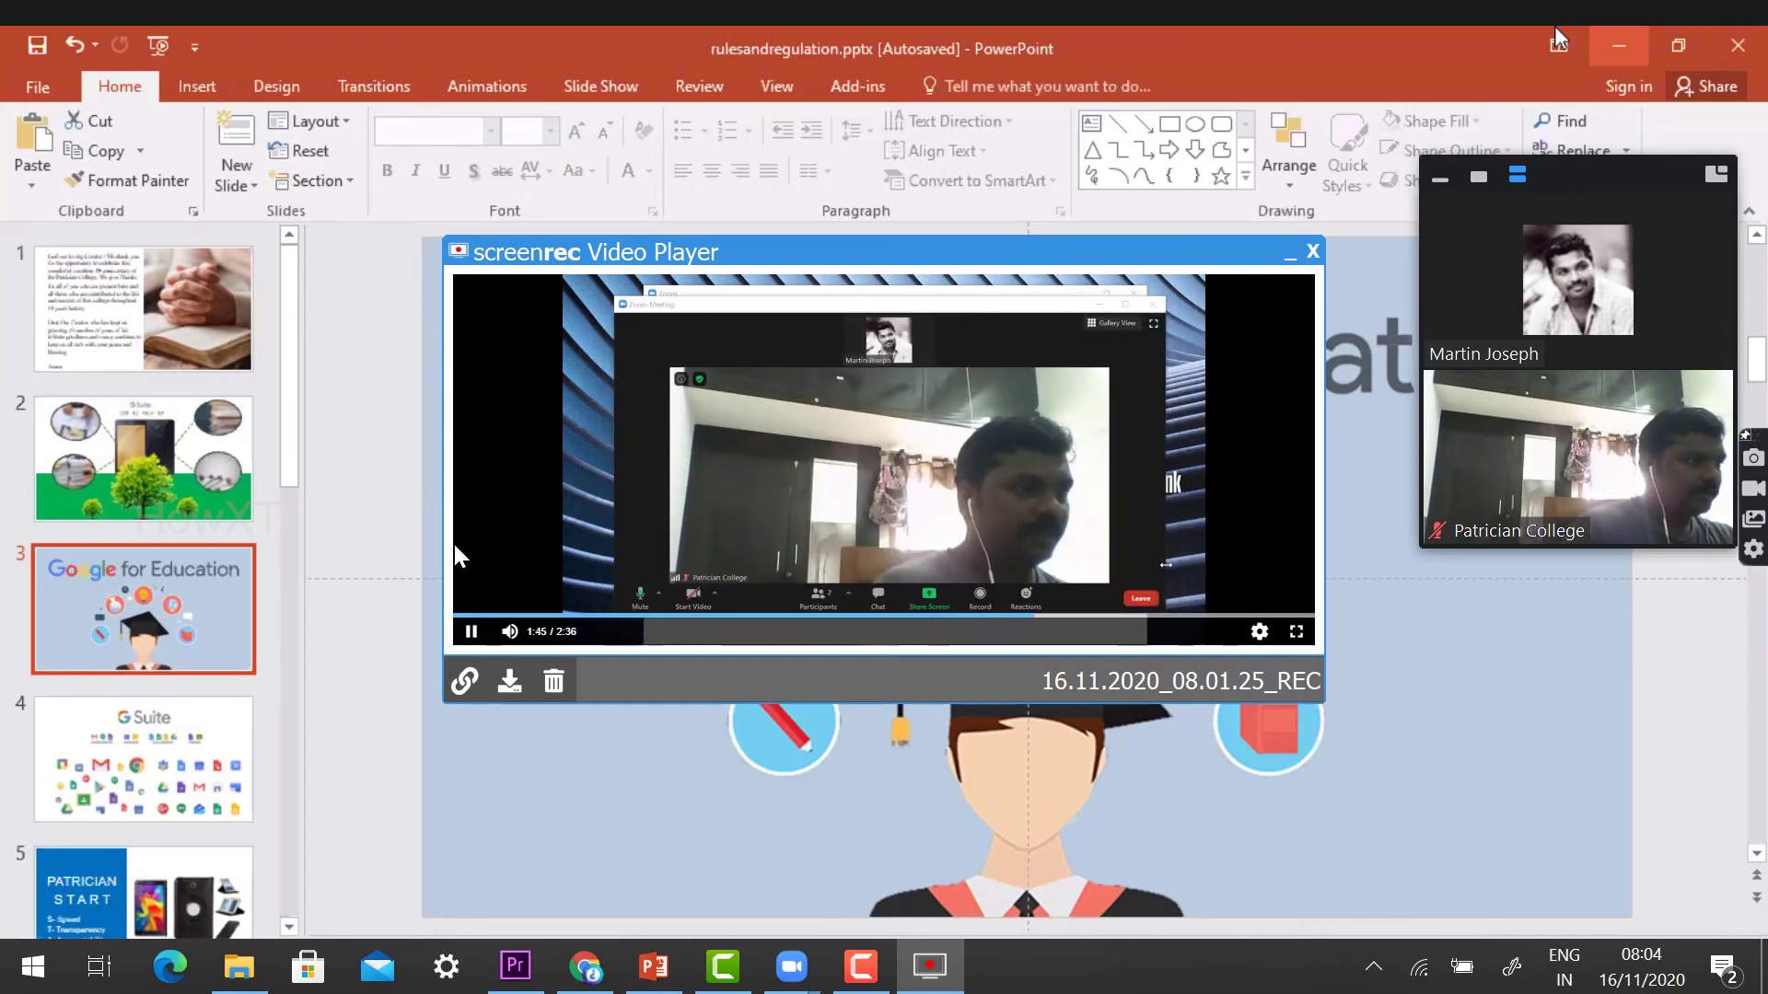
pyautogui.click(470, 631)
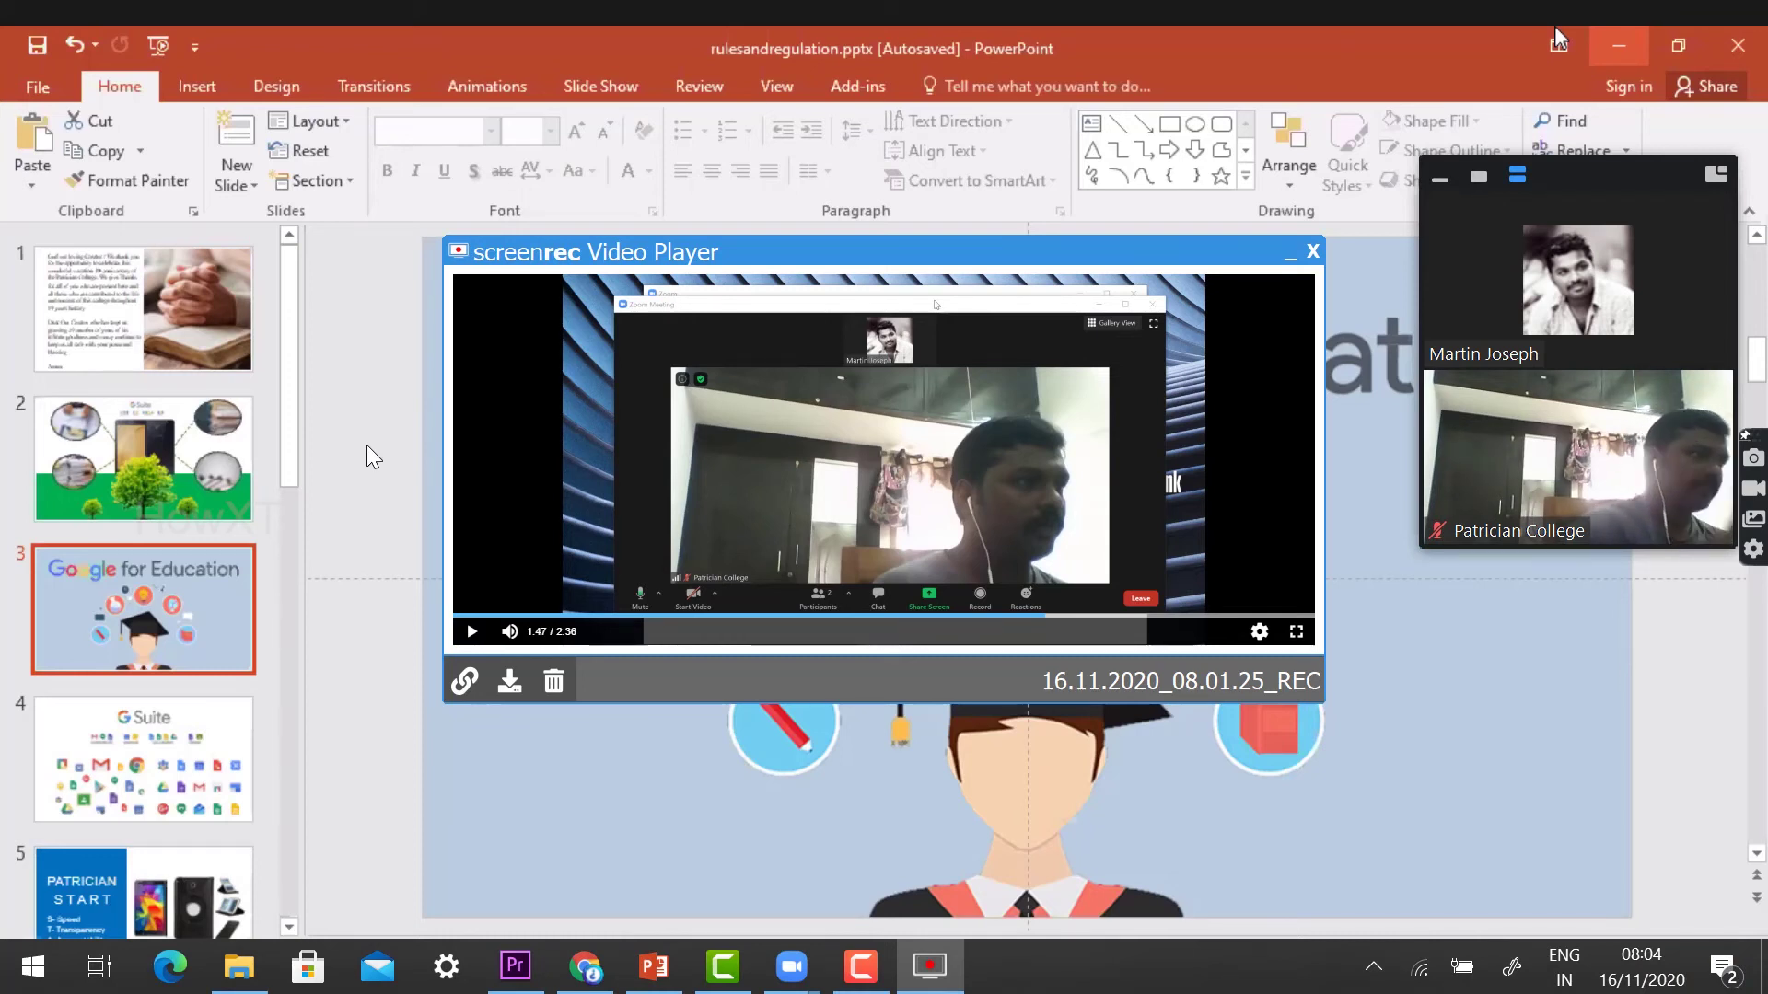
# - Skip past 2:00 to the Google for Education slide and pause playback at 2:21
pyautogui.click(1117, 615)
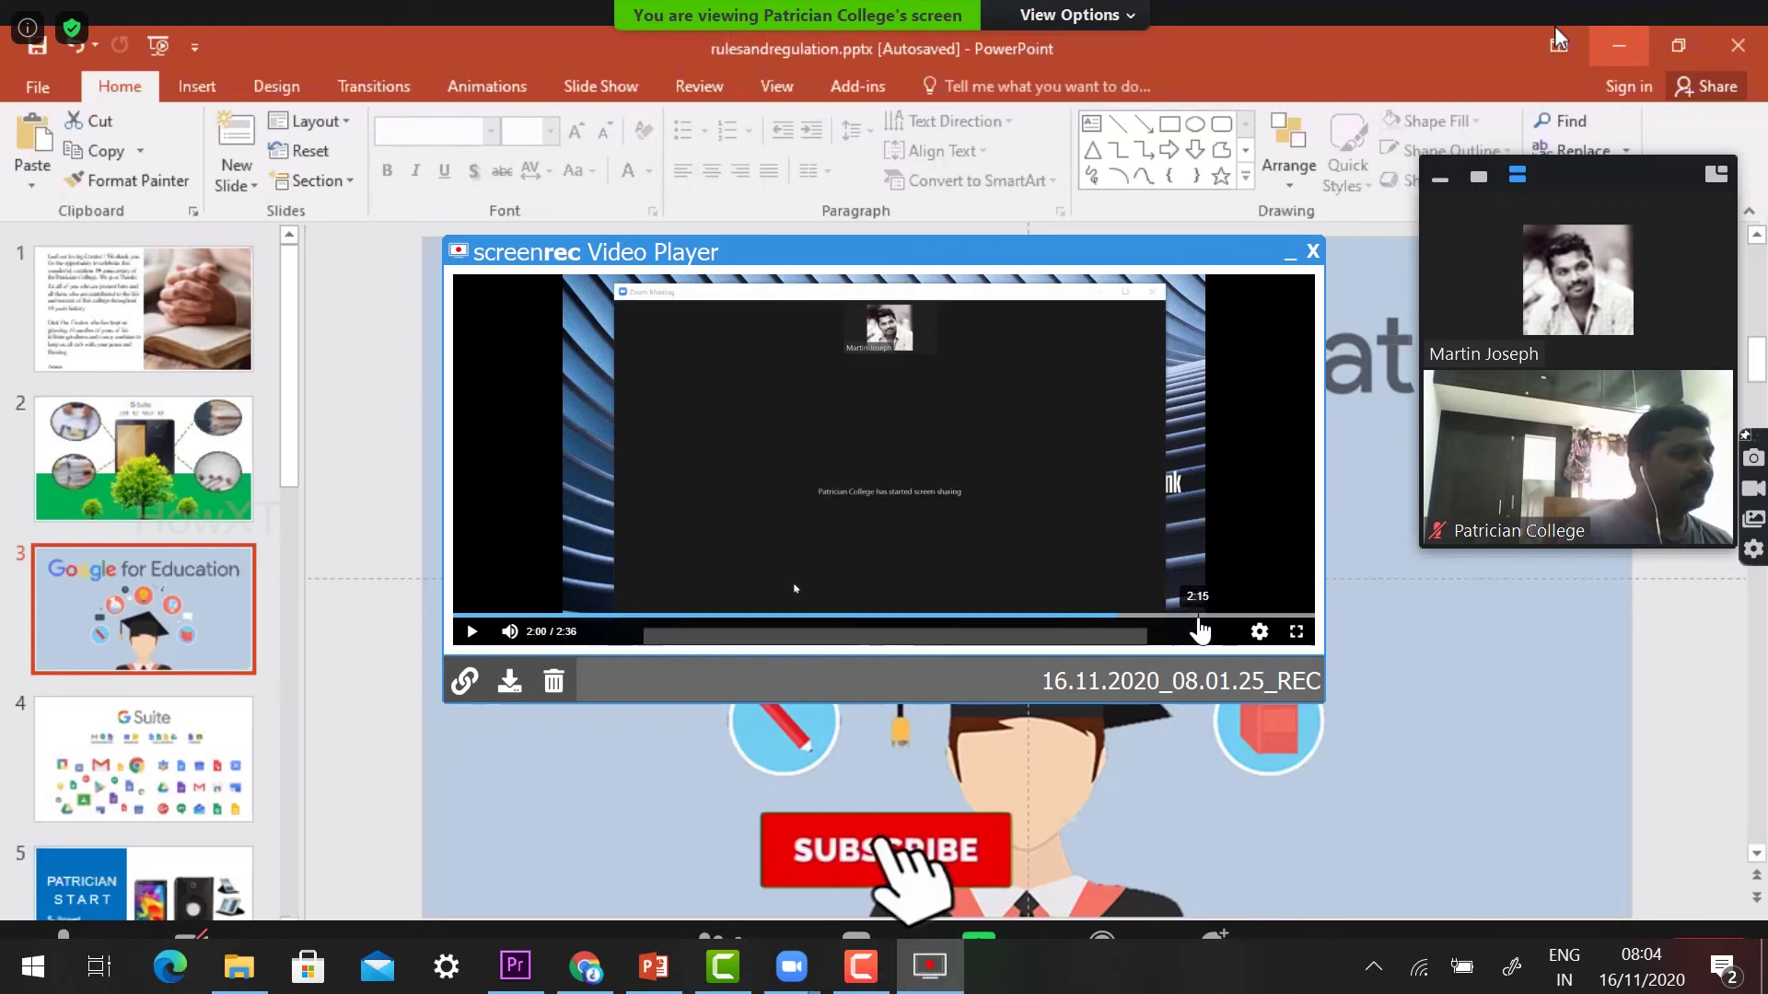
pyautogui.click(1209, 615)
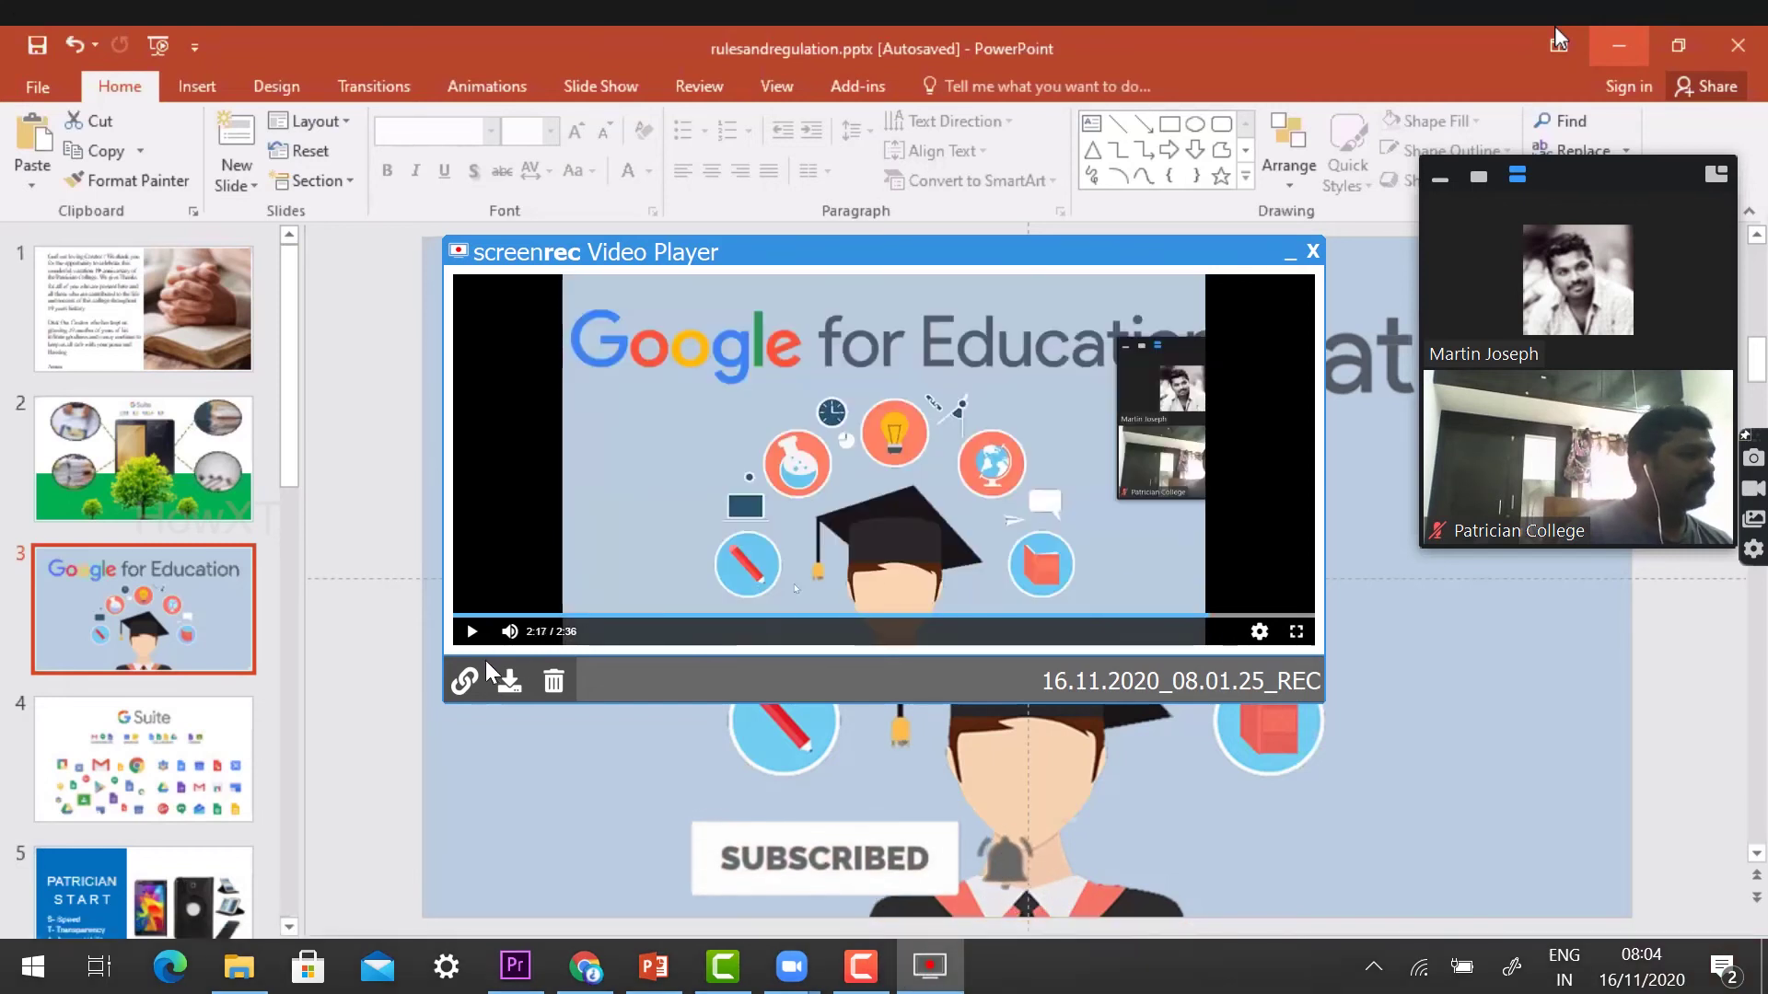
pyautogui.click(472, 631)
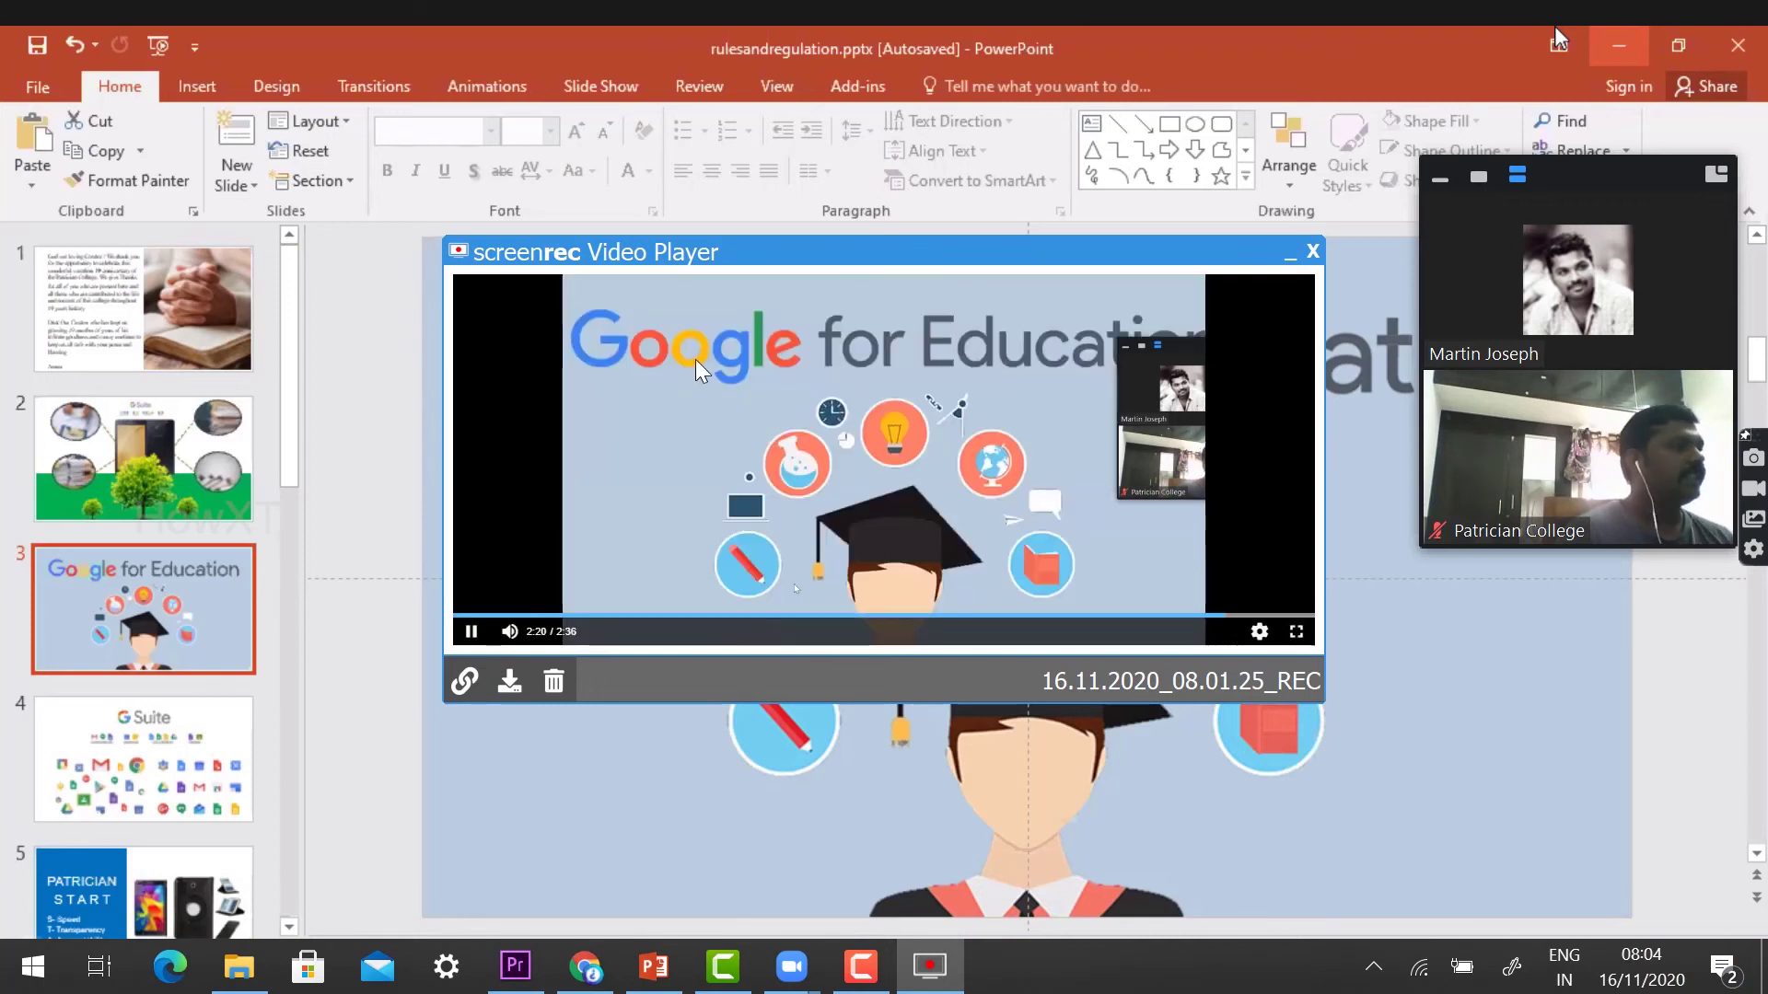
pyautogui.click(694, 359)
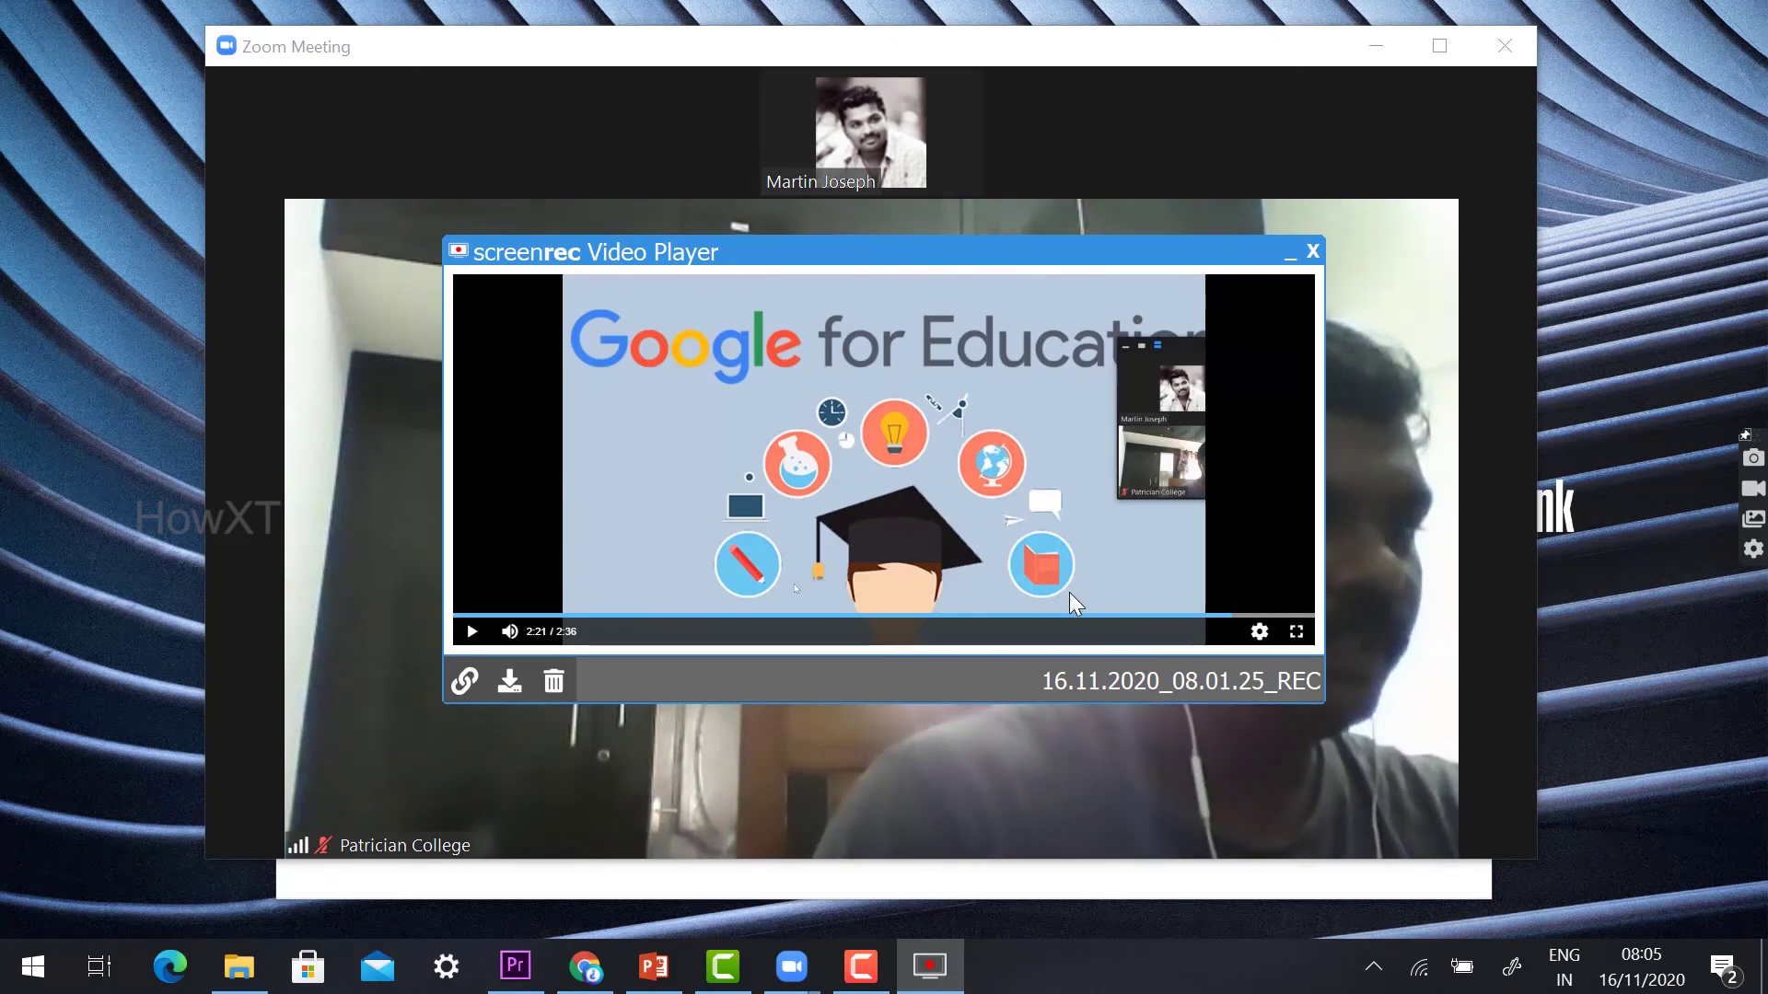
# - Briefly view the recording full screen, then save it to the Desktop as myclass.mp4
pyautogui.click(1295, 633)
pyautogui.press('Escape')
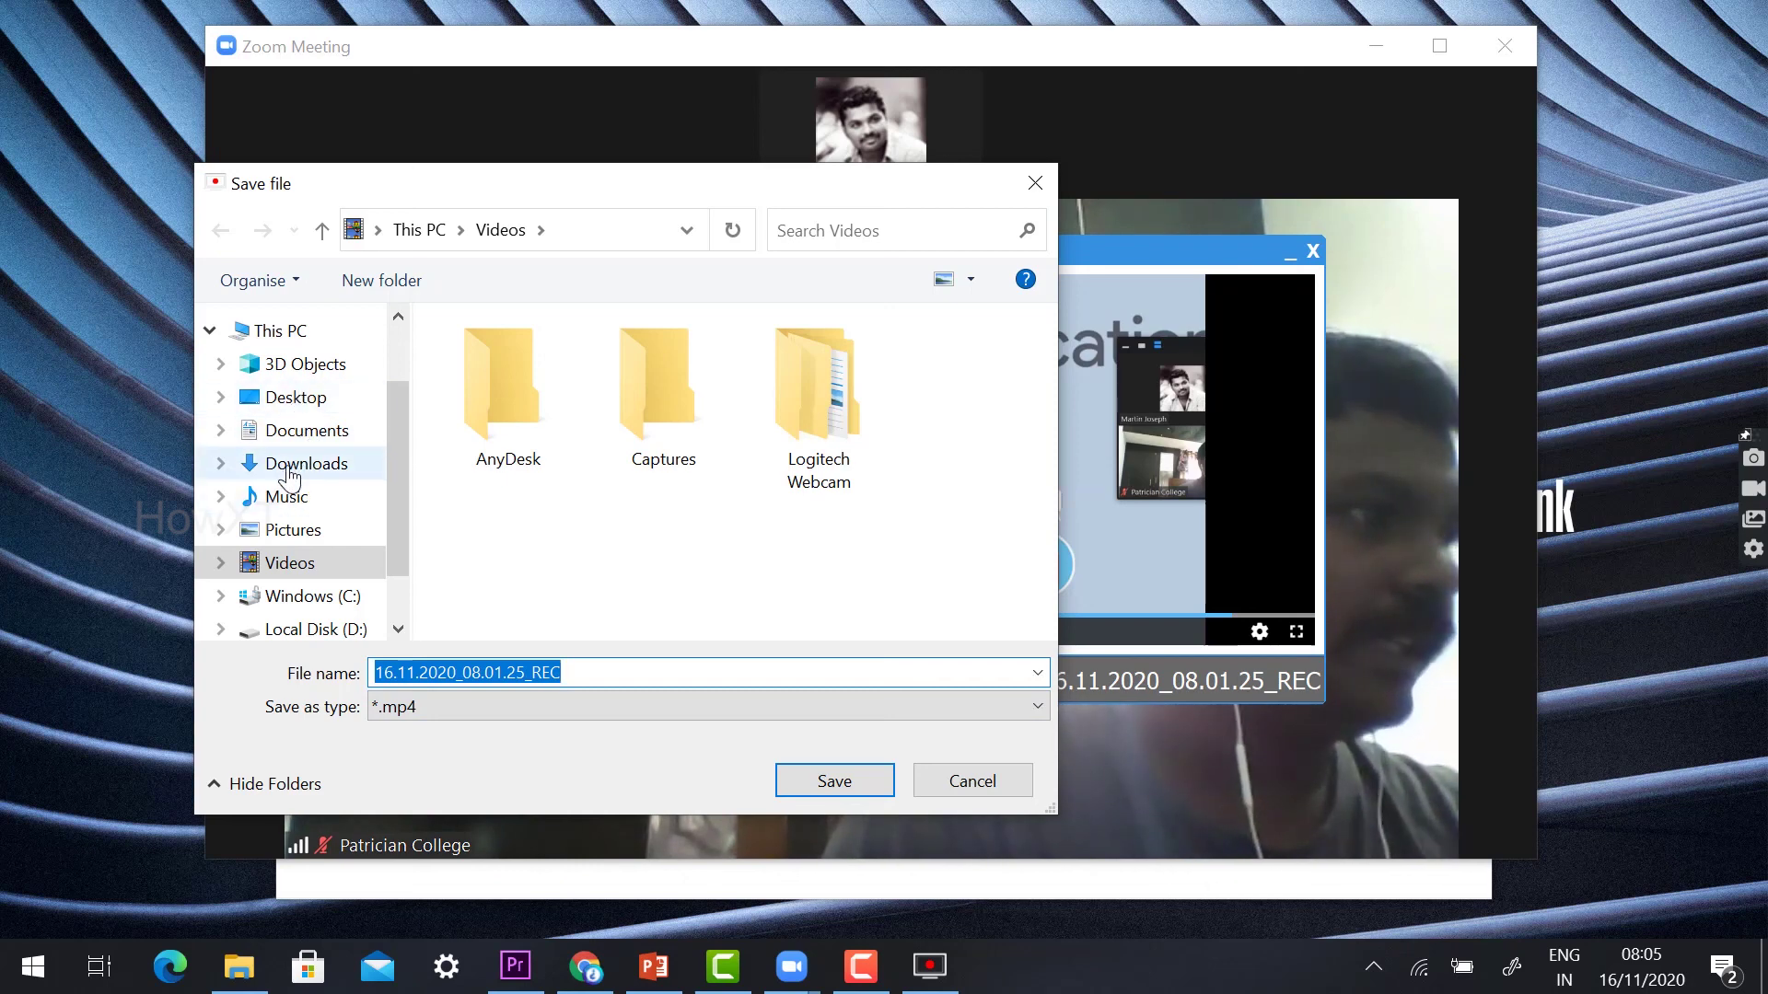
pyautogui.click(296, 398)
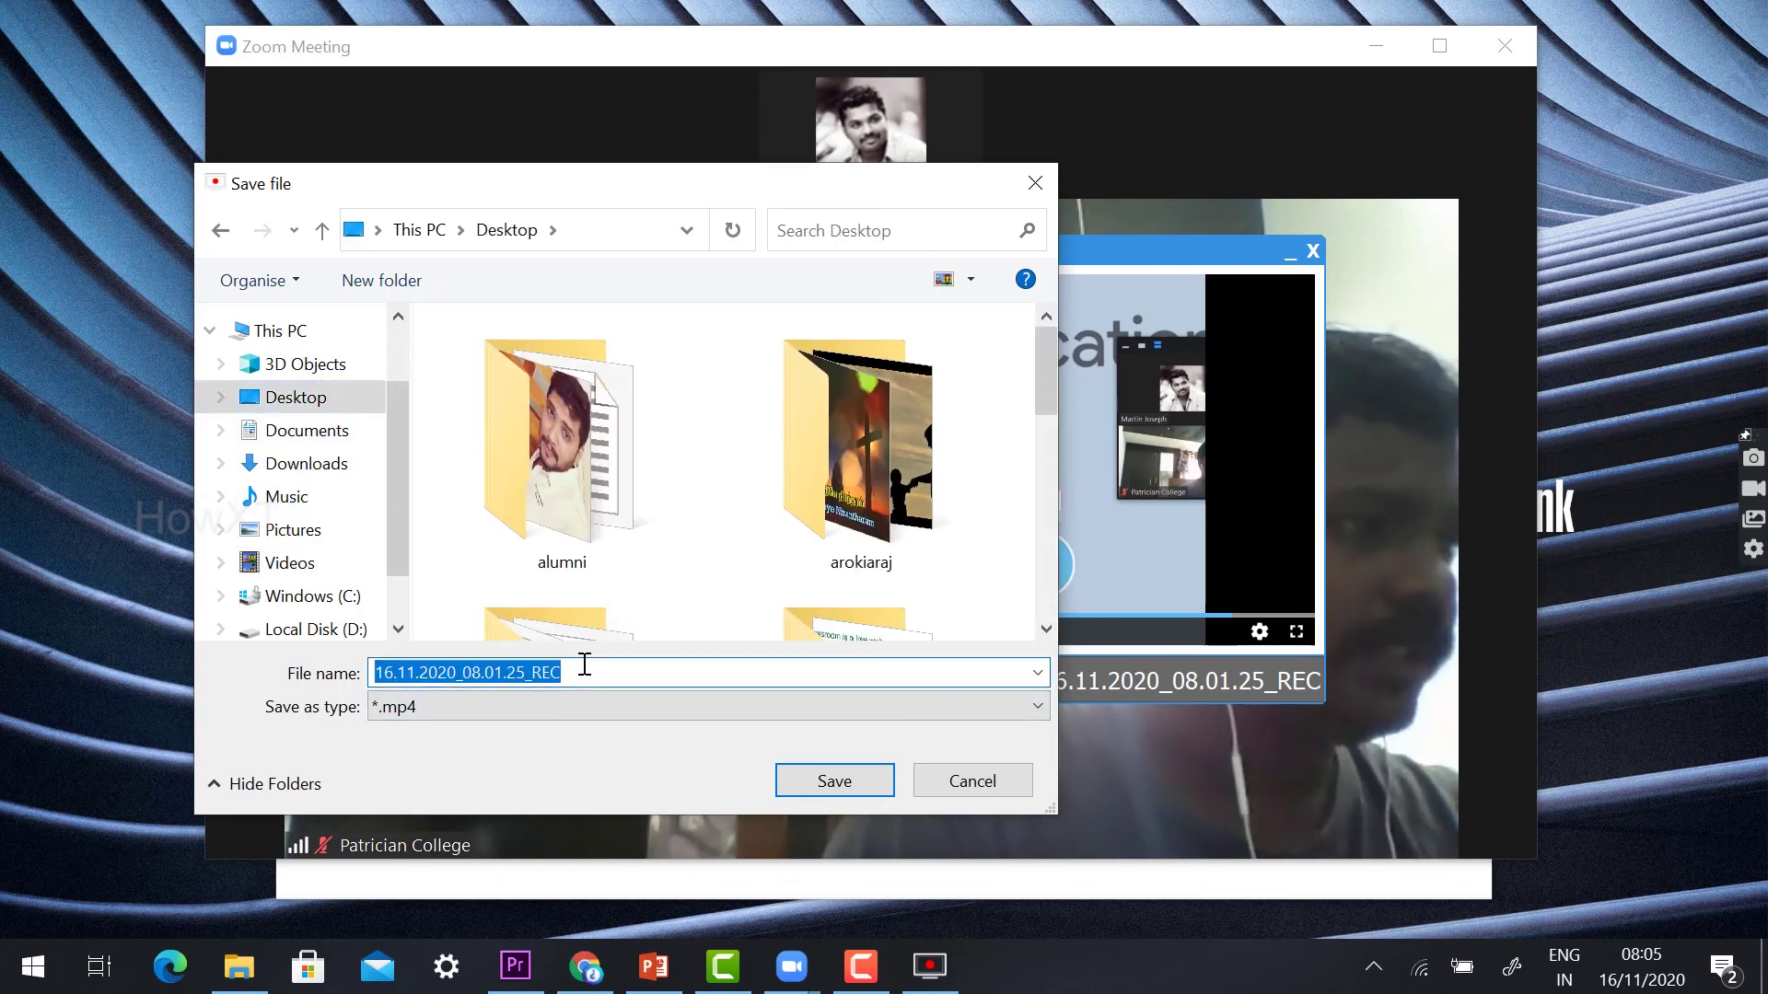
pyautogui.write('myclass')
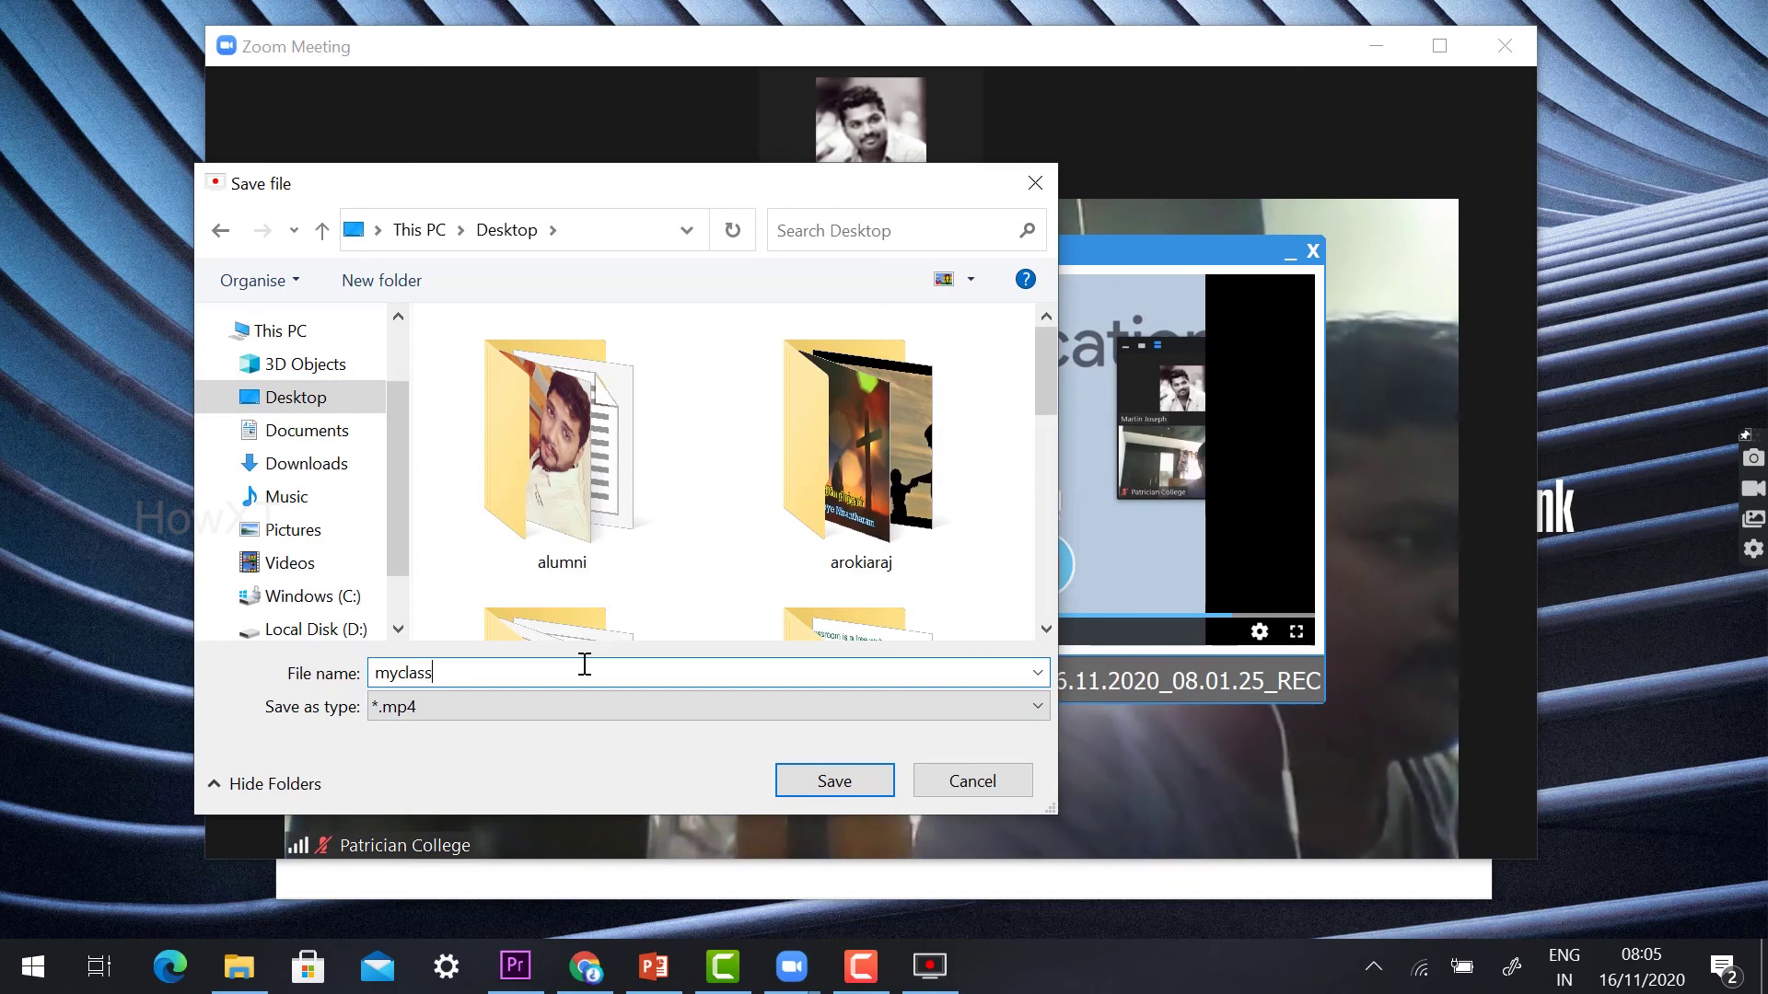
pyautogui.press('Return')
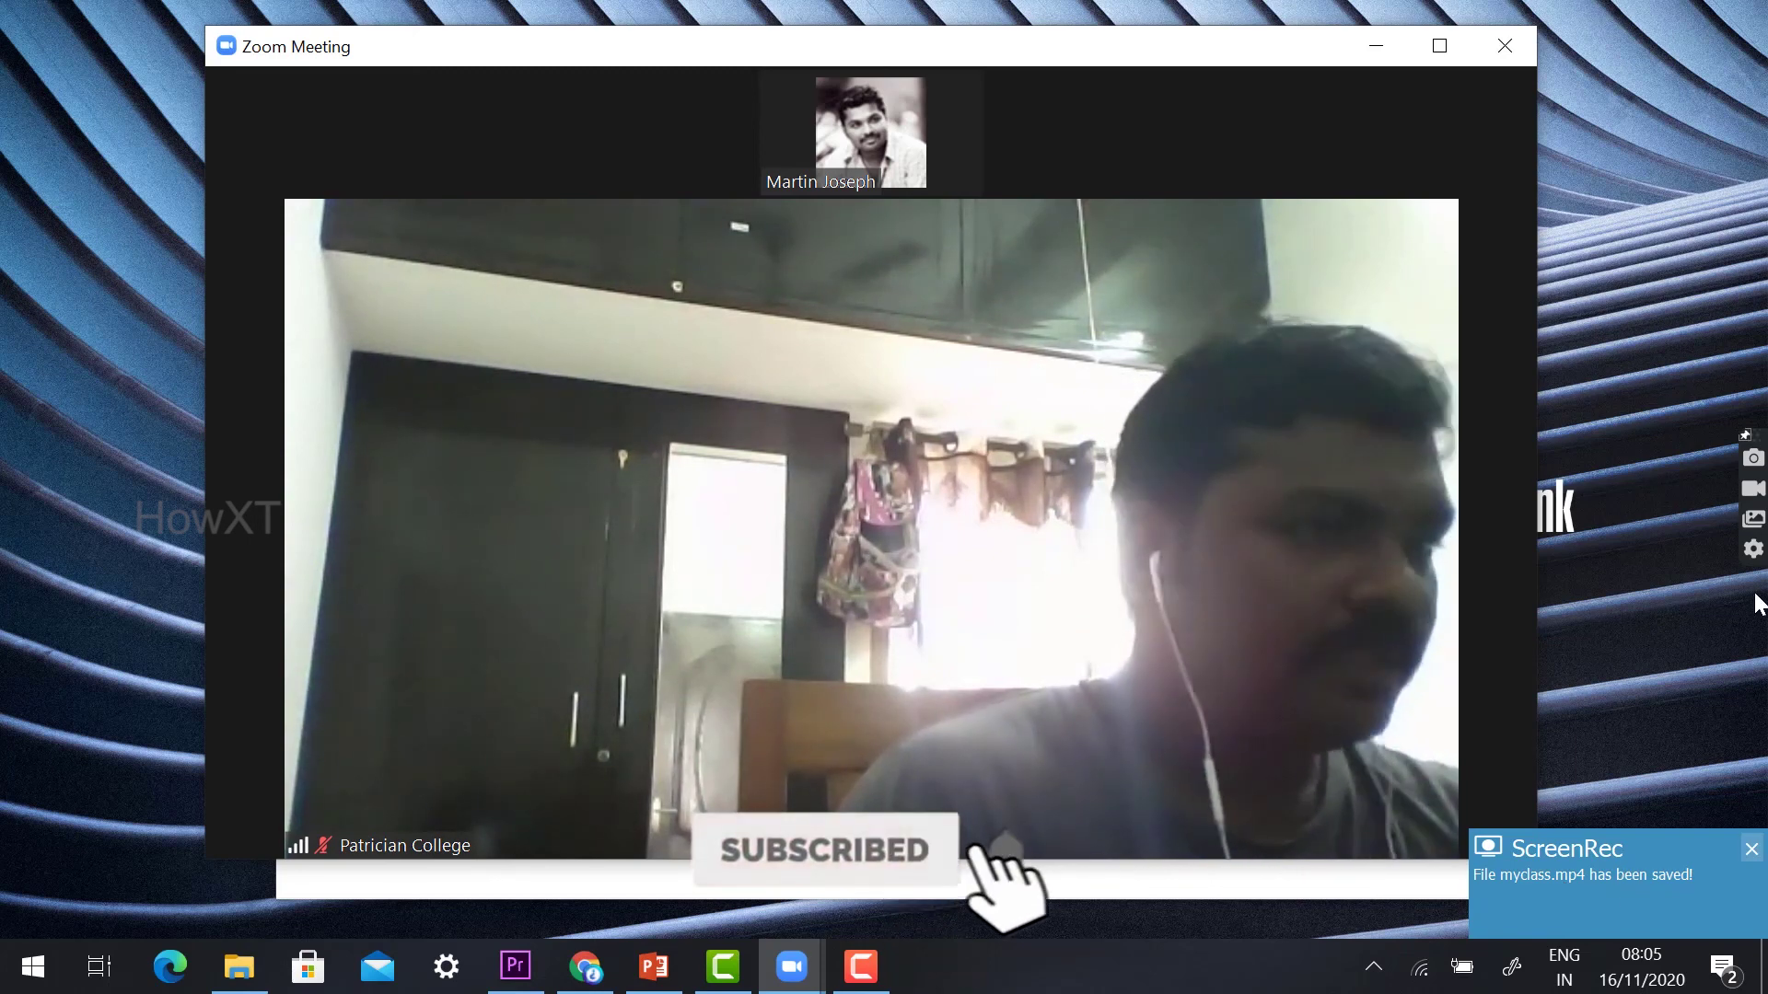
# - Close the ScreenRec save notification in the bottom-right corner of the Zoom meeting
pyautogui.moveTo(1318, 501)
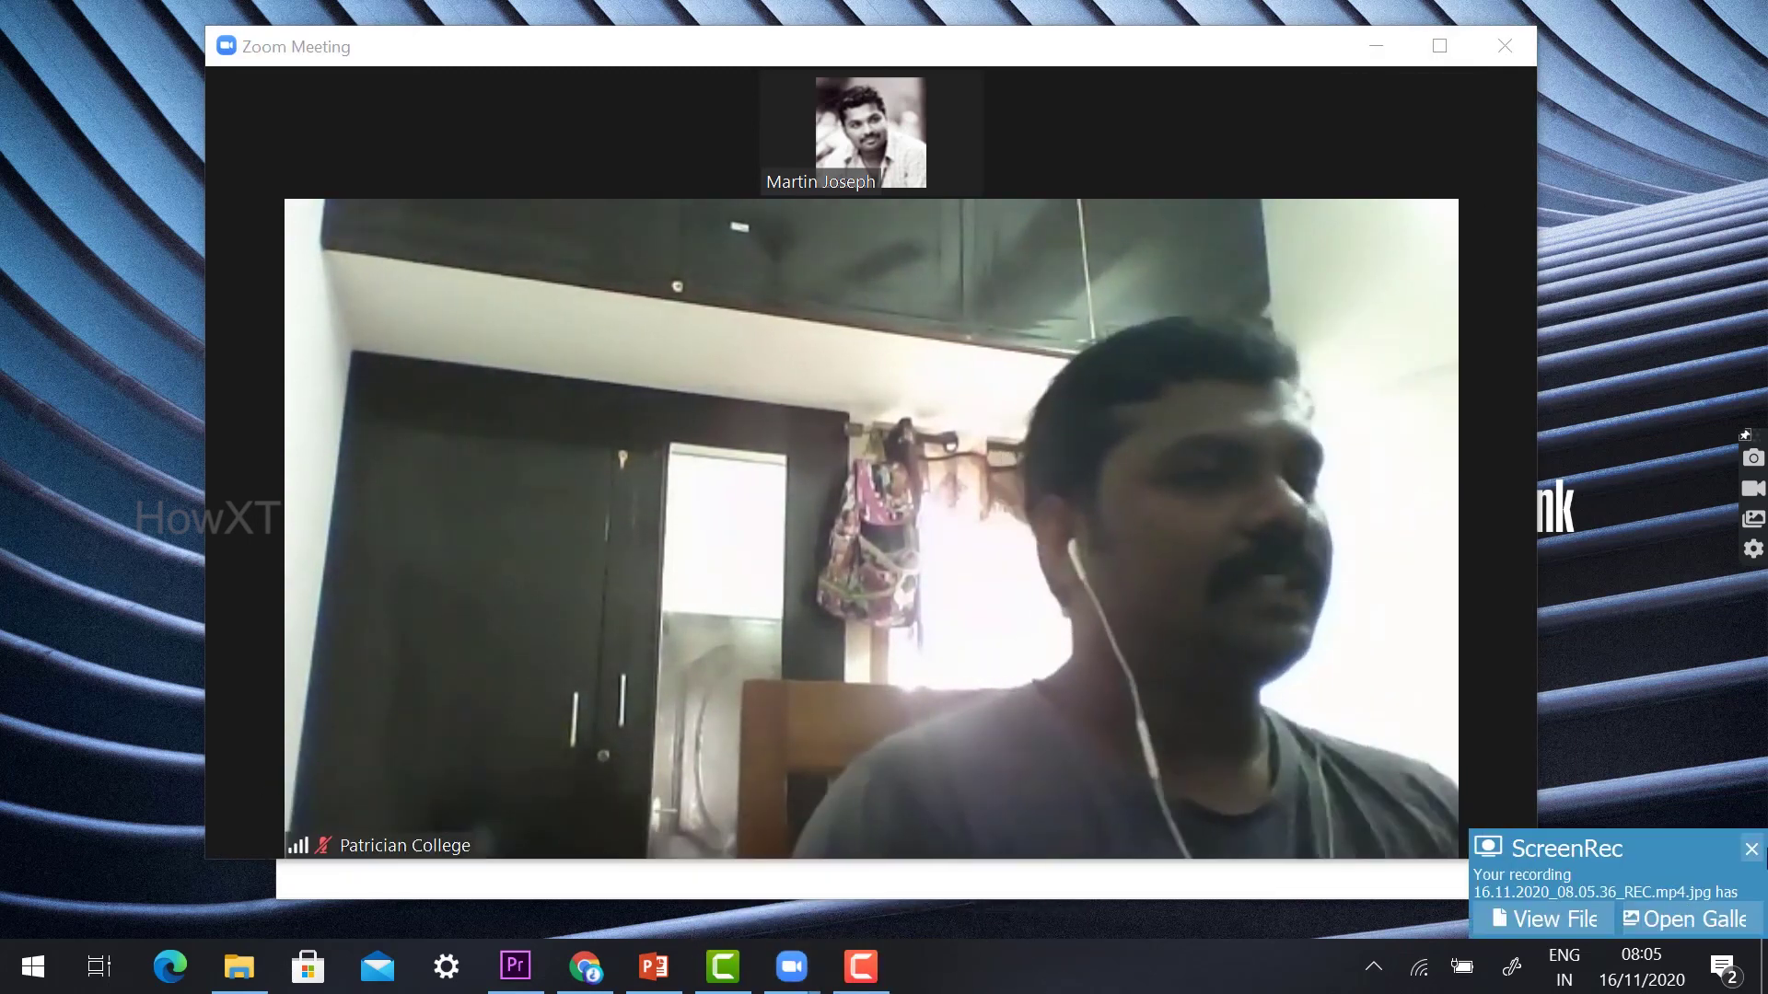
pyautogui.click(1755, 849)
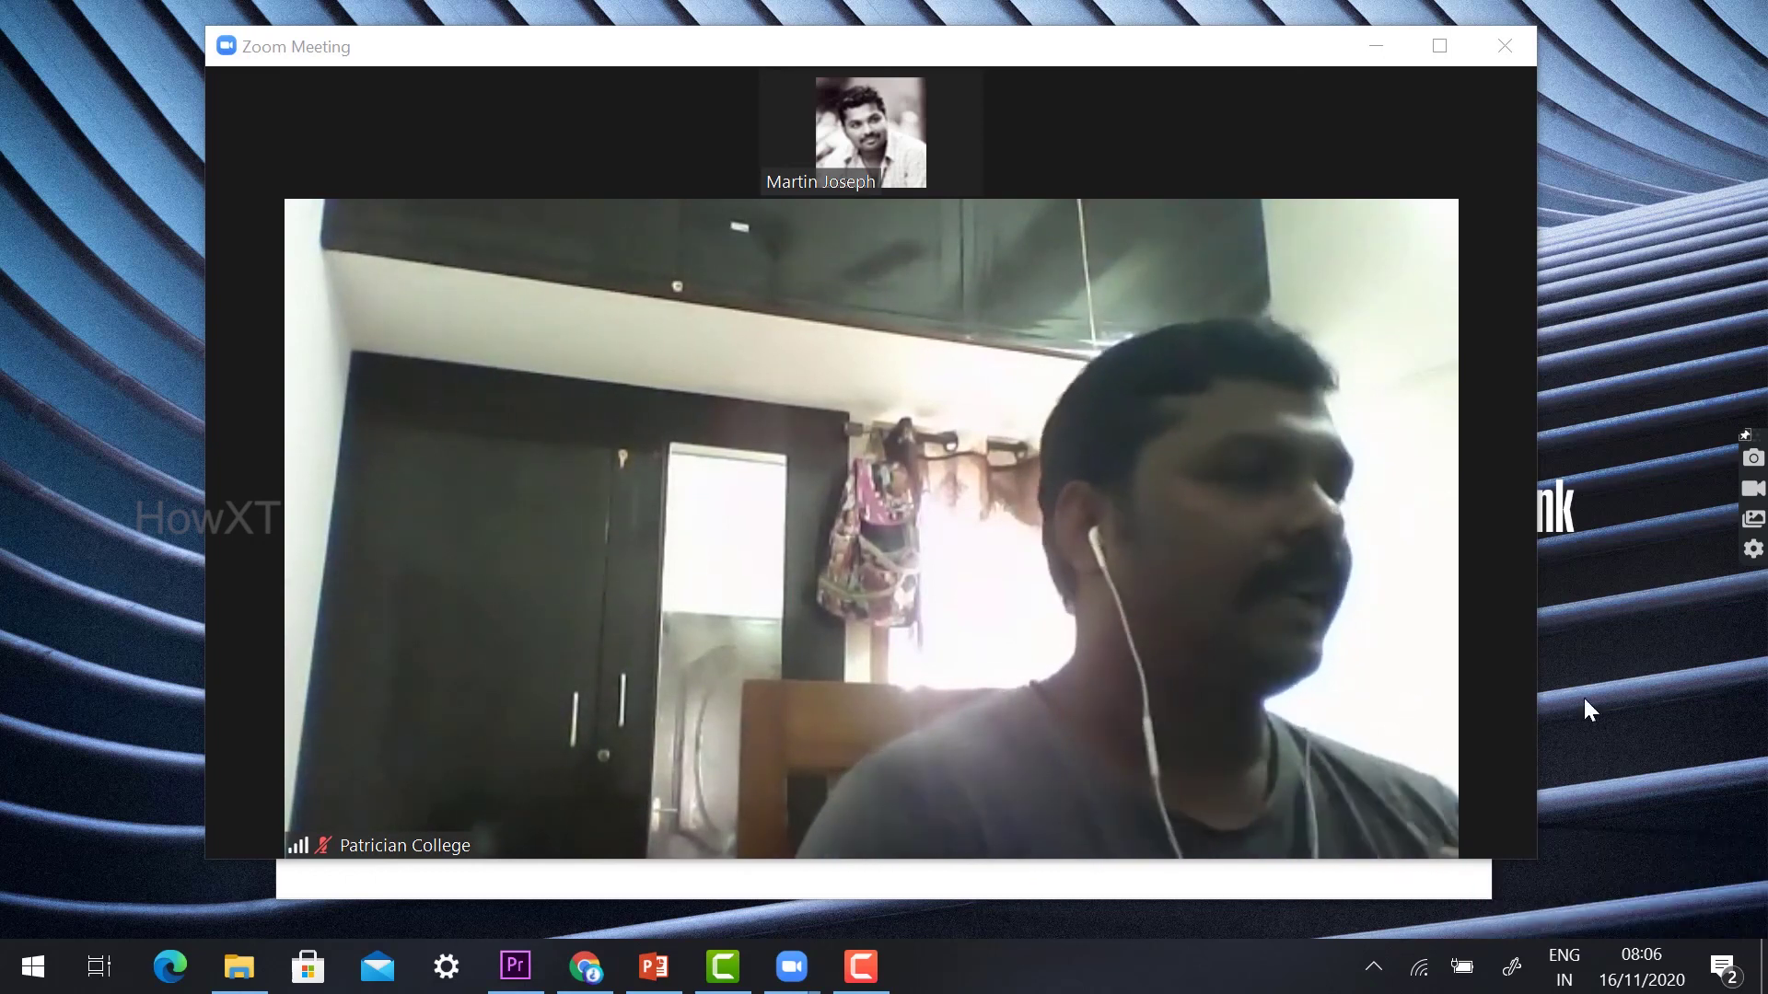